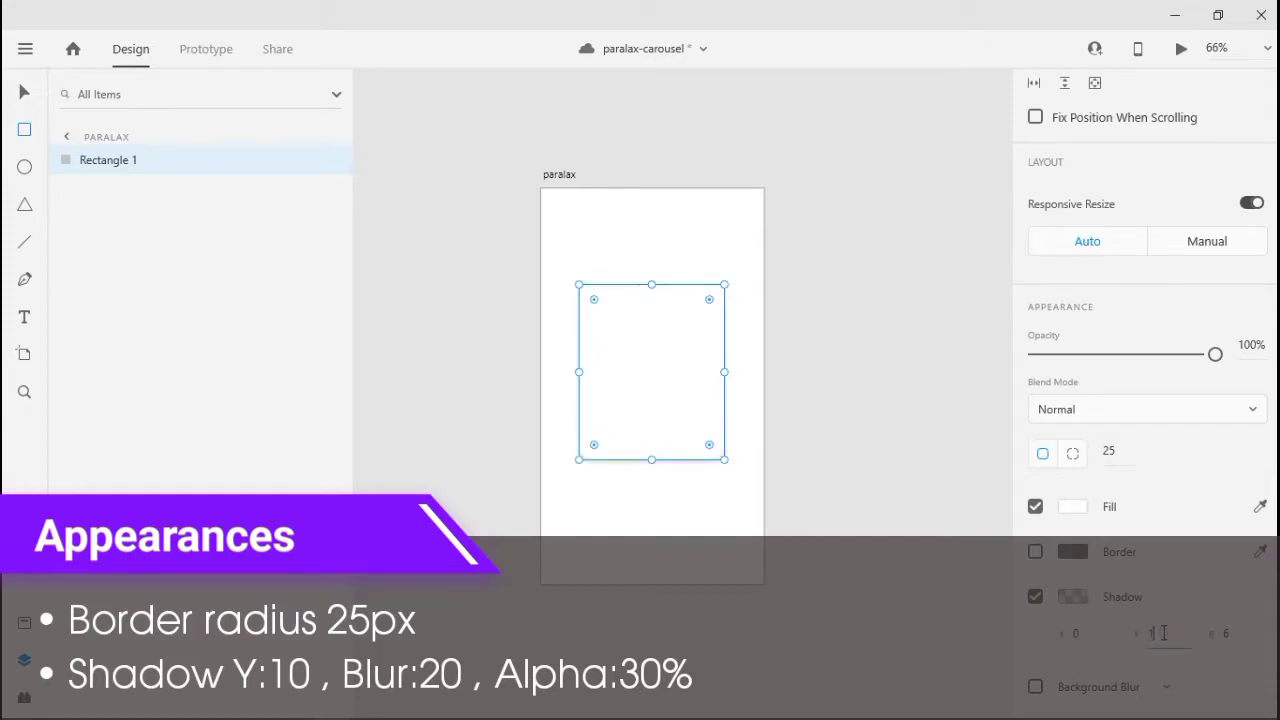
# Set the rectangle's shadow to Y 10, blur 20 and 30% alpha, and fill the rectangle with a medium grey
pyautogui.click(1078, 600)
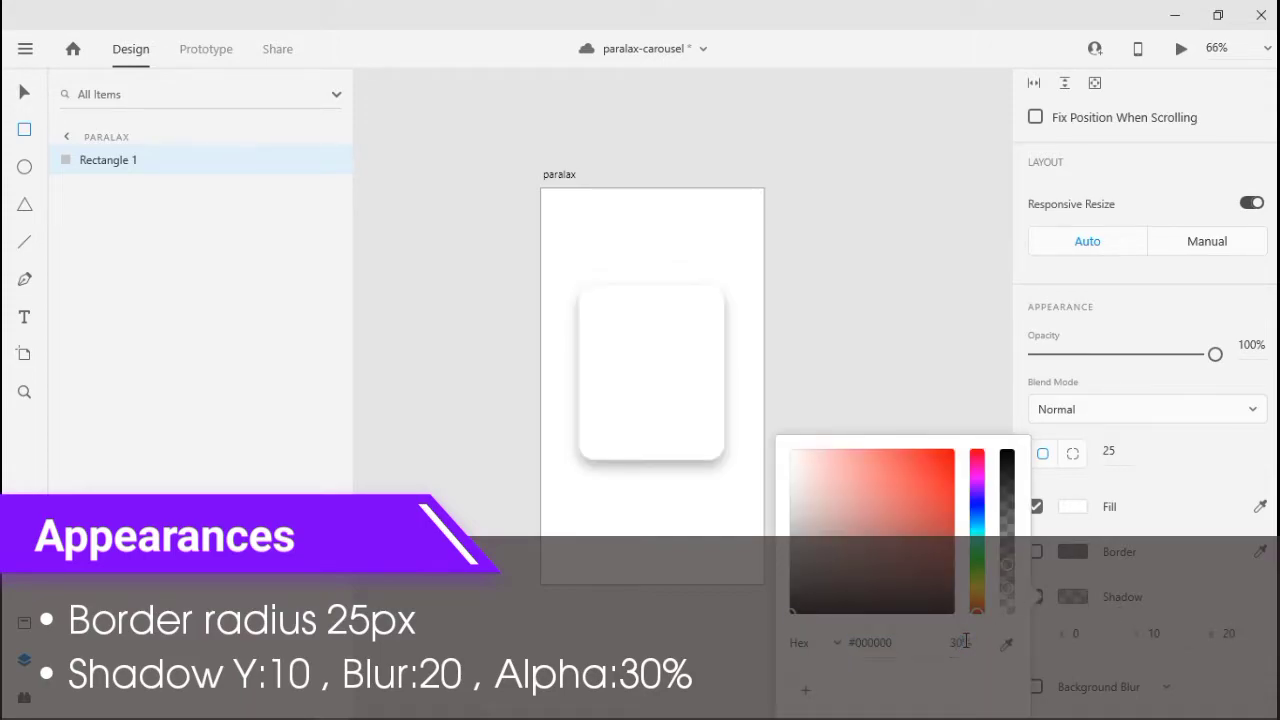
pyautogui.click(1084, 514)
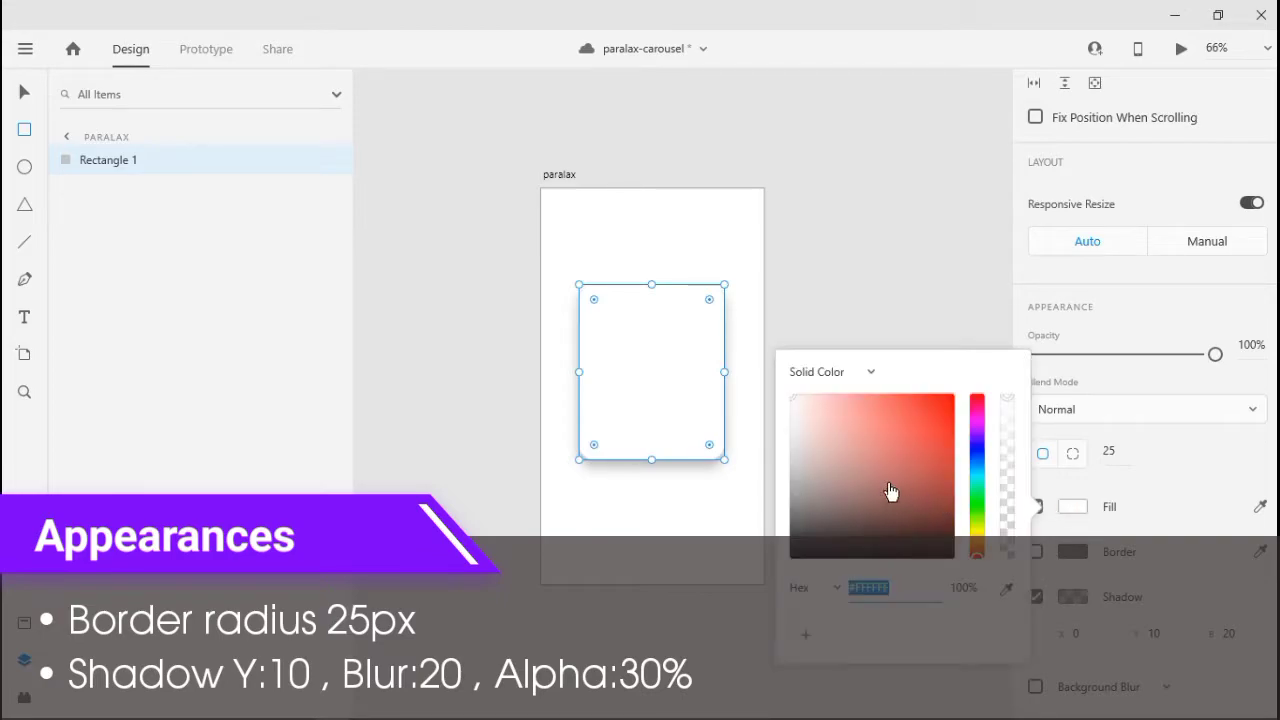
pyautogui.click(795, 448)
# Centre the grey card vertically on the paralax artboard
pyautogui.scroll(5, 1130, 240)
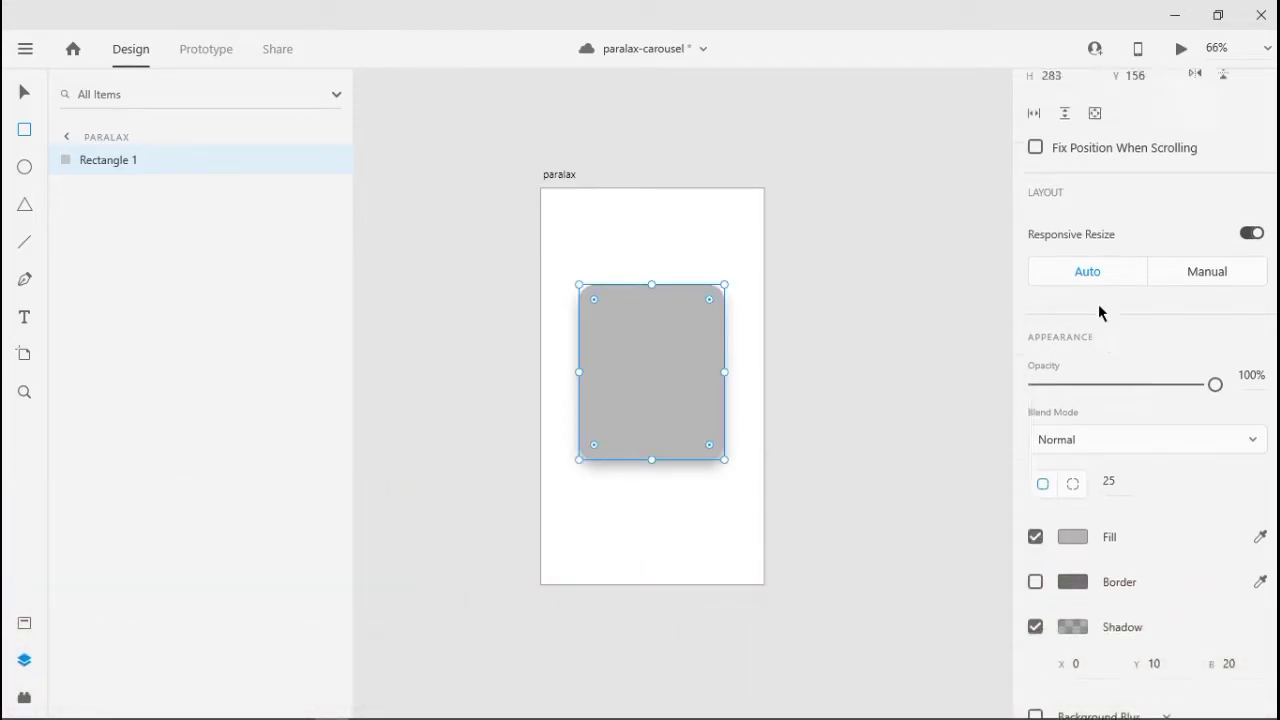
pyautogui.click(1065, 92)
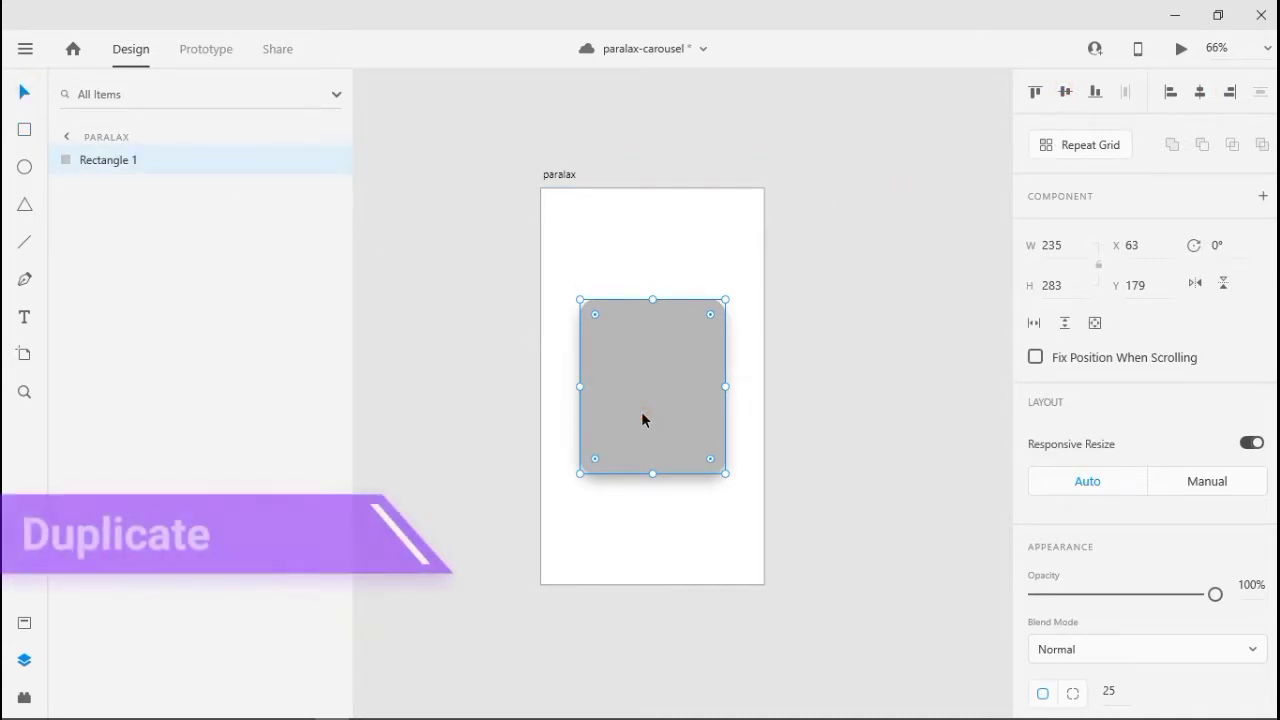
# Duplicate the card as a smaller, semi-transparent 184 × 221 card on its right, and place a matching copy on its left
pyautogui.moveTo(642, 413); pyautogui.dragTo(803, 388)
pyautogui.moveTo(889, 386); pyautogui.dragTo(863, 390)
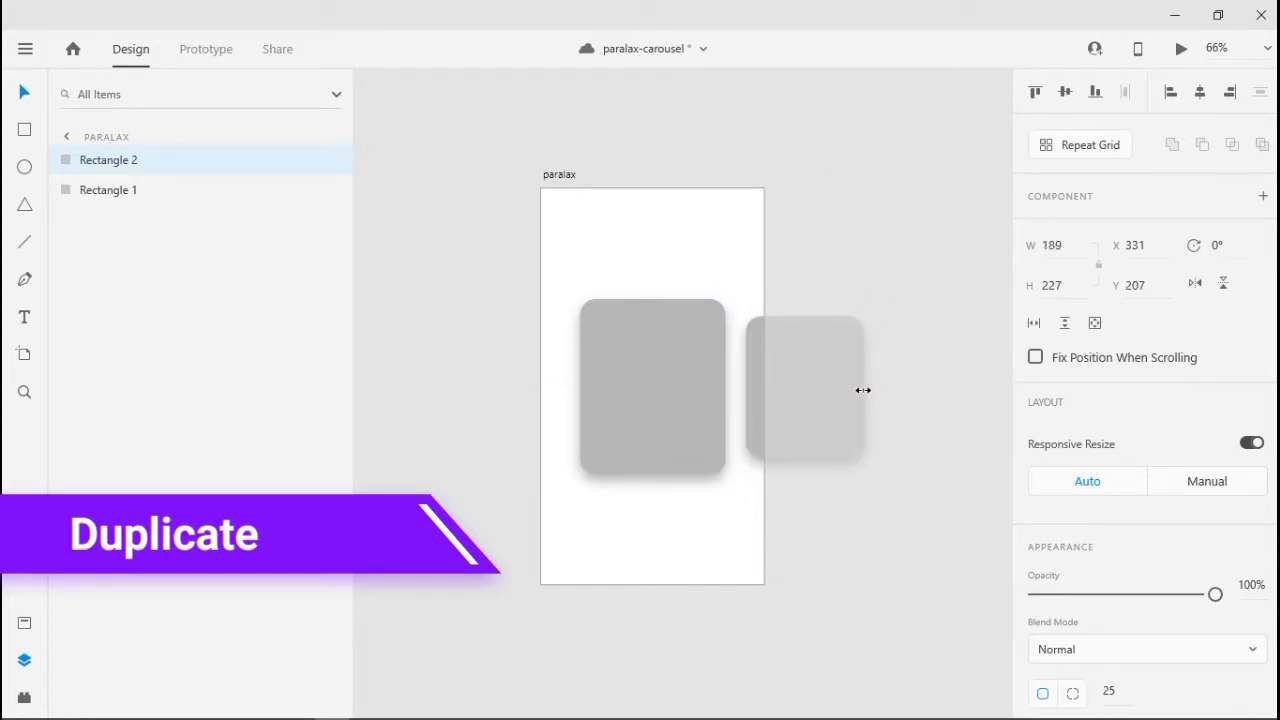
pyautogui.hotkey('ctrl', 'd')
pyautogui.moveTo(757, 390); pyautogui.dragTo(455, 400)
# Group the large centre card with the two smaller side cards
pyautogui.keyDown('shift'); pyautogui.click(600, 400); pyautogui.keyUp('shift')
pyautogui.keyDown('shift'); pyautogui.click(752, 395); pyautogui.keyUp('shift')
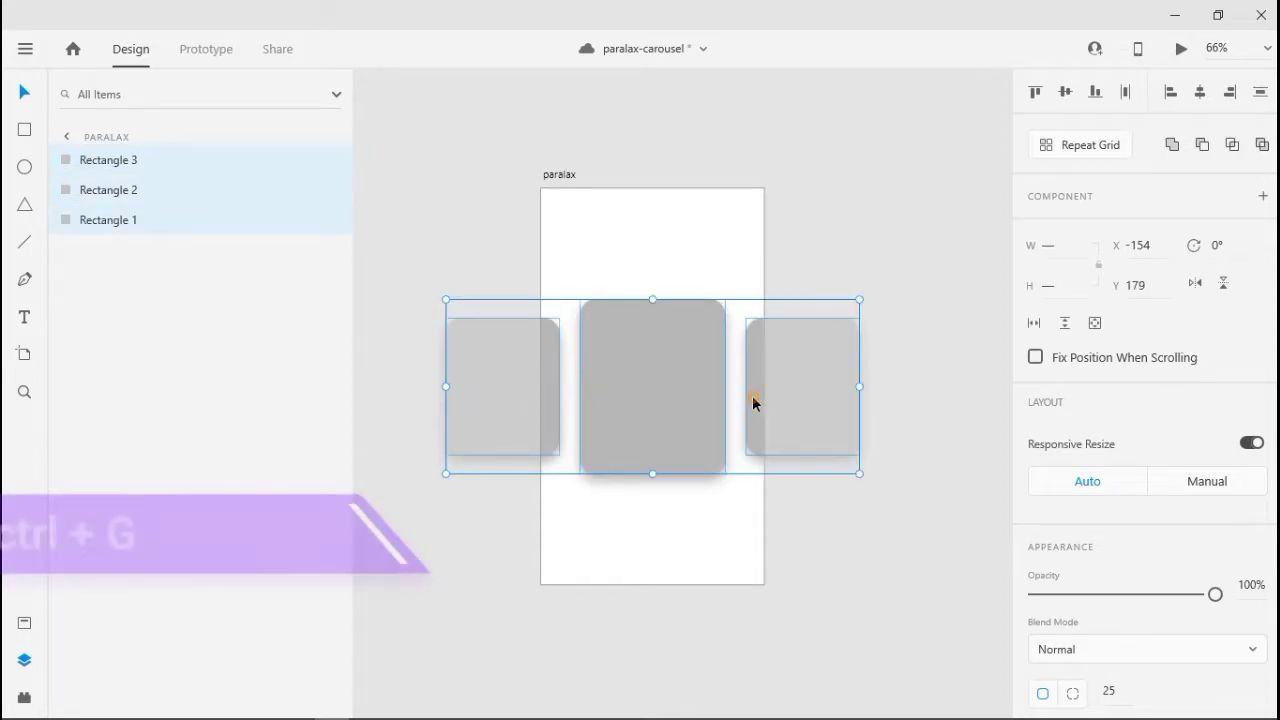
pyautogui.hotkey('ctrl', 'g')
# Inside the group, duplicate the small side cards outward so one more card sits at each end of the row
pyautogui.doubleClick(752, 395)
pyautogui.moveTo(752, 398); pyautogui.dragTo(396, 396)
# Rename the layers of the two cards left of the centre card Rectangle 1 and Rectangle 2, counting from the outermost
pyautogui.doubleClick(143, 221)
pyautogui.click(174, 219)
pyautogui.press('Return')
pyautogui.click(253, 192)
pyautogui.doubleClick(178, 192)
pyautogui.press('Return')
# Rename the large centre card's layer Rectangle 3 and the layer of the card just right of it Rectangle 4
pyautogui.click(200, 310)
pyautogui.doubleClick(133, 311)
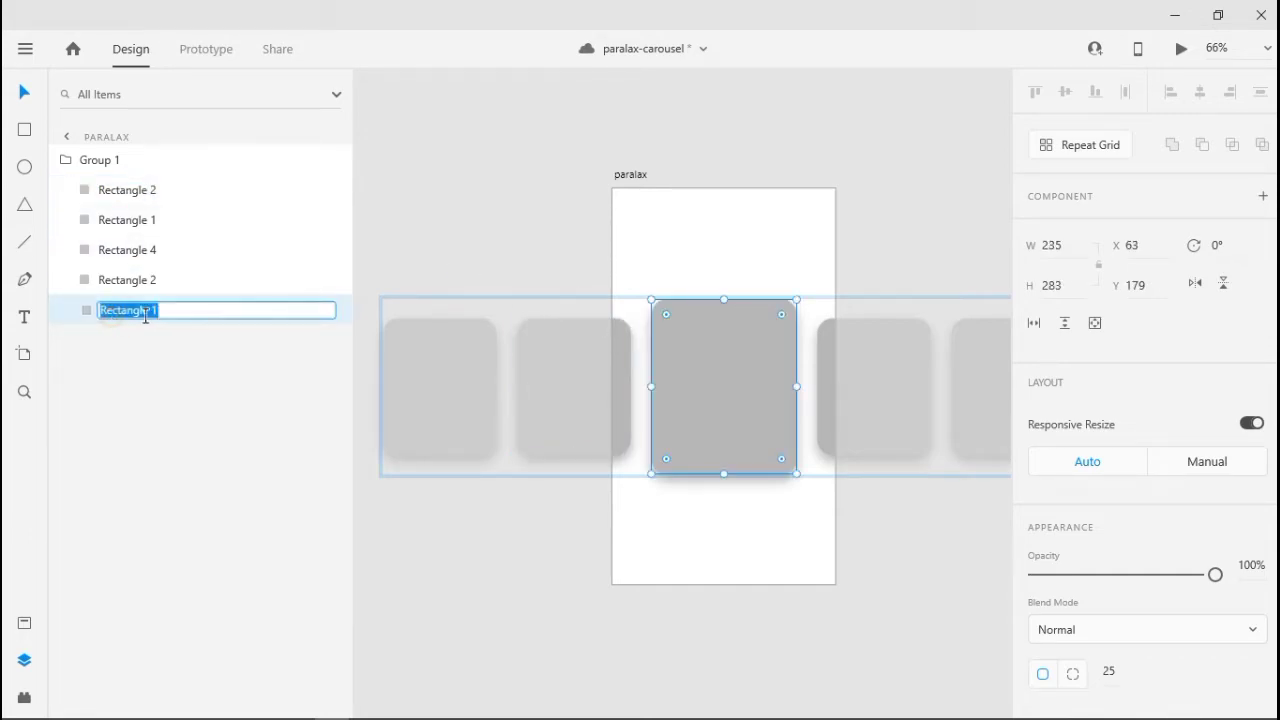
pyautogui.click(812, 402)
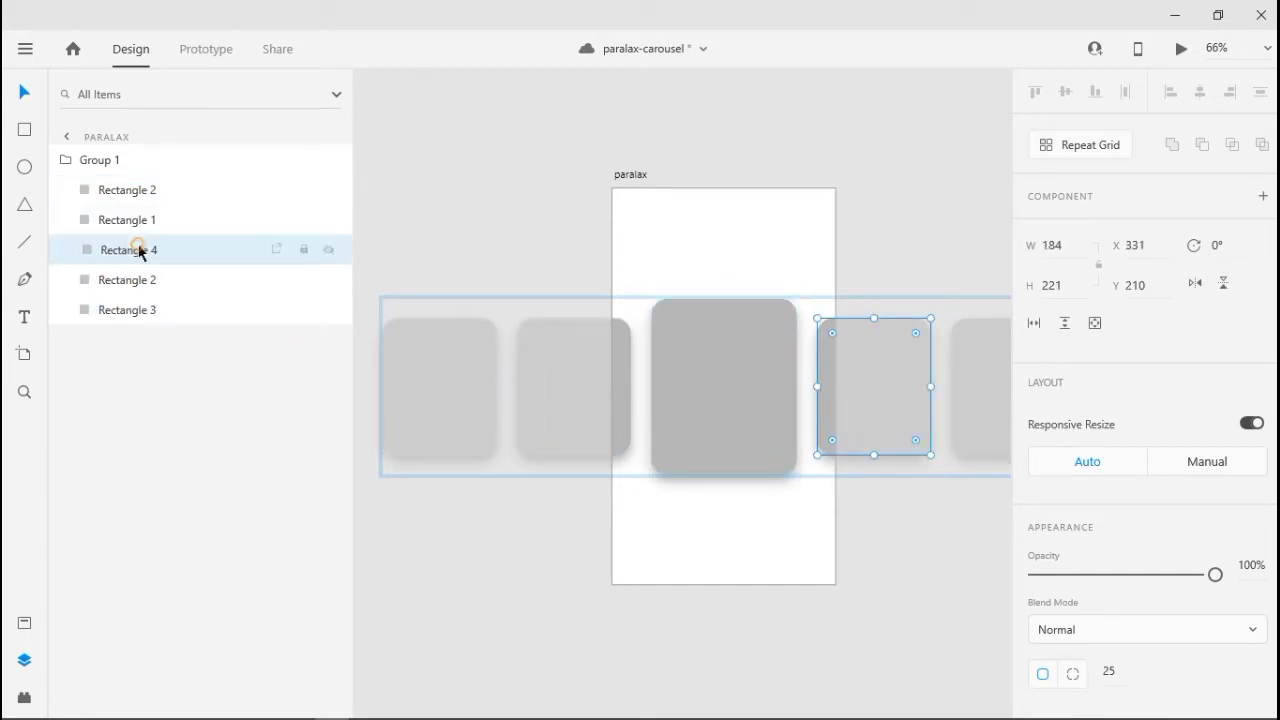
pyautogui.write('4')
pyautogui.press('Return')
# Rename the layer of the outermost card on the right Rectangle 5
pyautogui.click(975, 390)
pyautogui.doubleClick(129, 250)
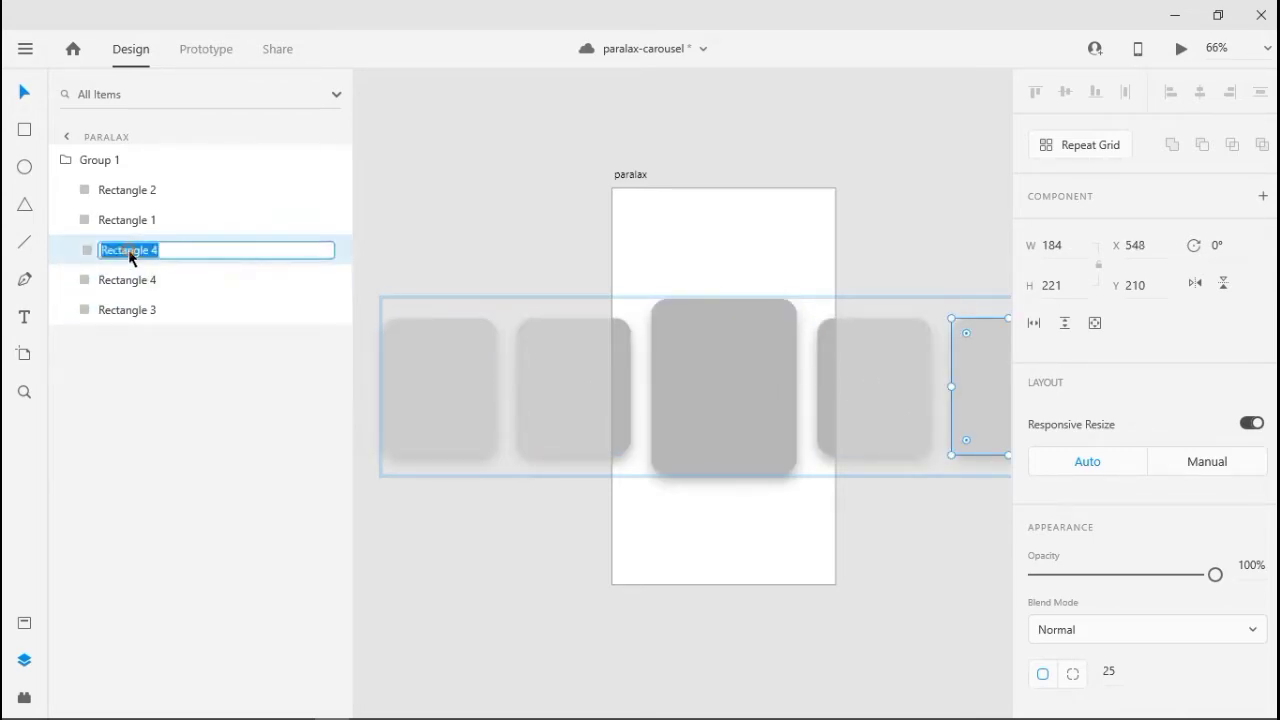
pyautogui.press('BackSpace')
pyautogui.write('5')
pyautogui.press('Return')
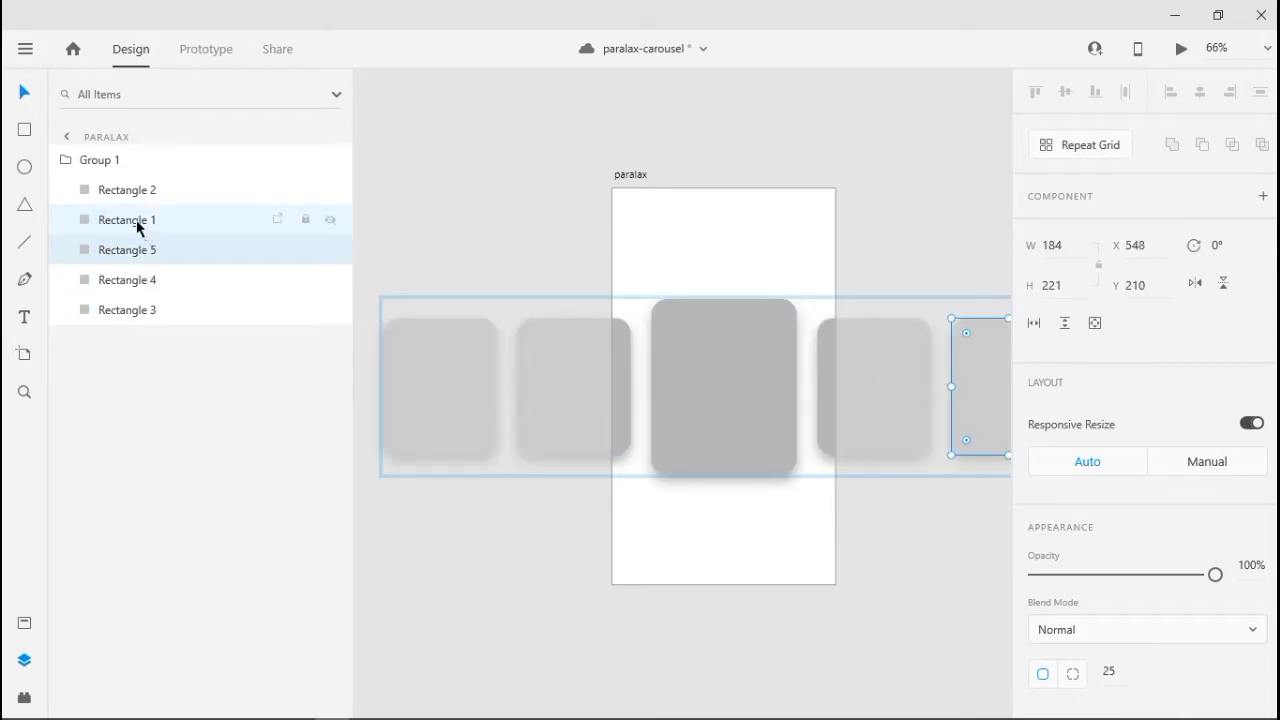
# Reorder the group's layers so they run from Rectangle 5 on top down to Rectangle 1
pyautogui.moveTo(127, 305); pyautogui.dragTo(129, 189)
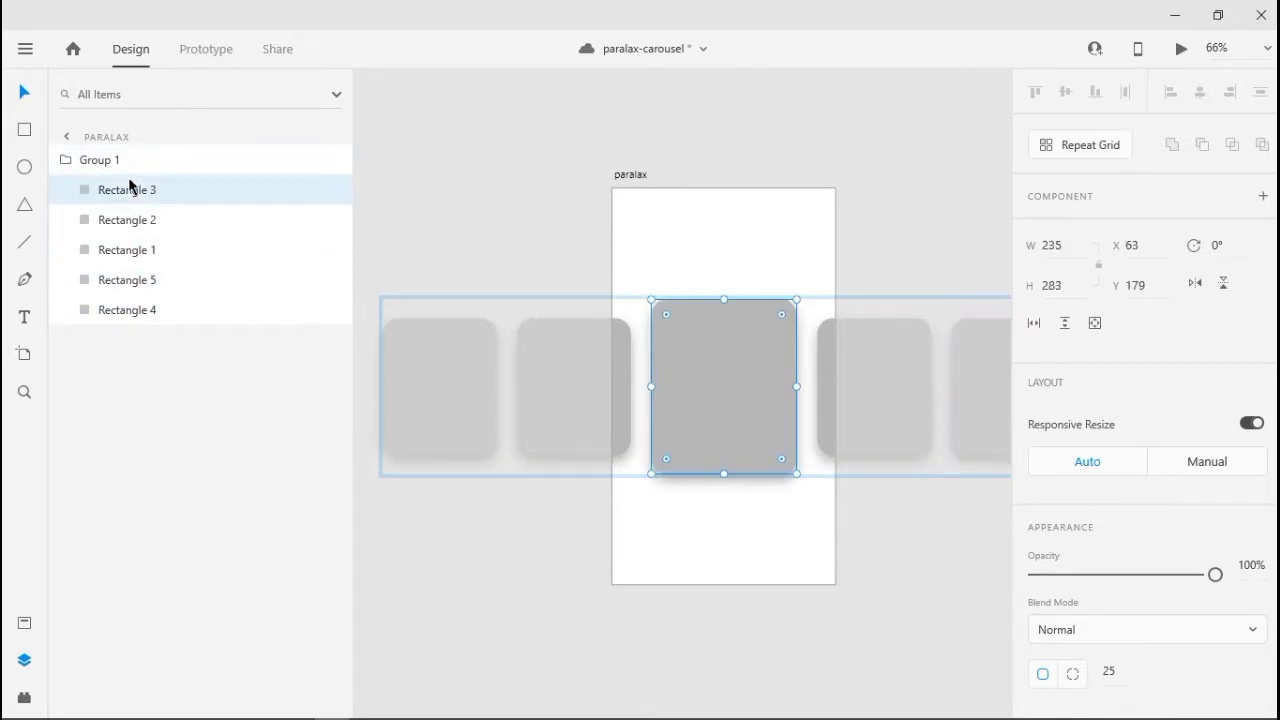
pyautogui.moveTo(137, 306); pyautogui.dragTo(149, 185)
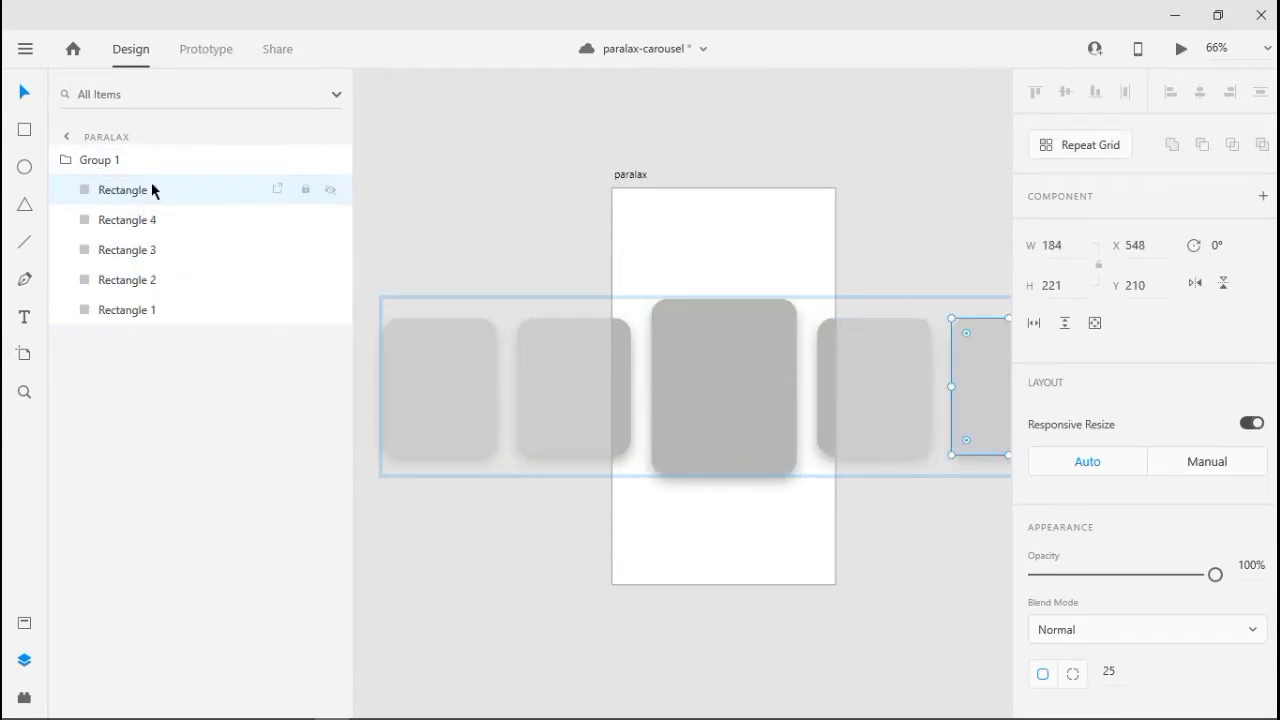
# Copy the white sofa photo from its Pexels page in the browser and paste its appearance onto Rectangle 1 in Adobe XD
pyautogui.click(445, 407)
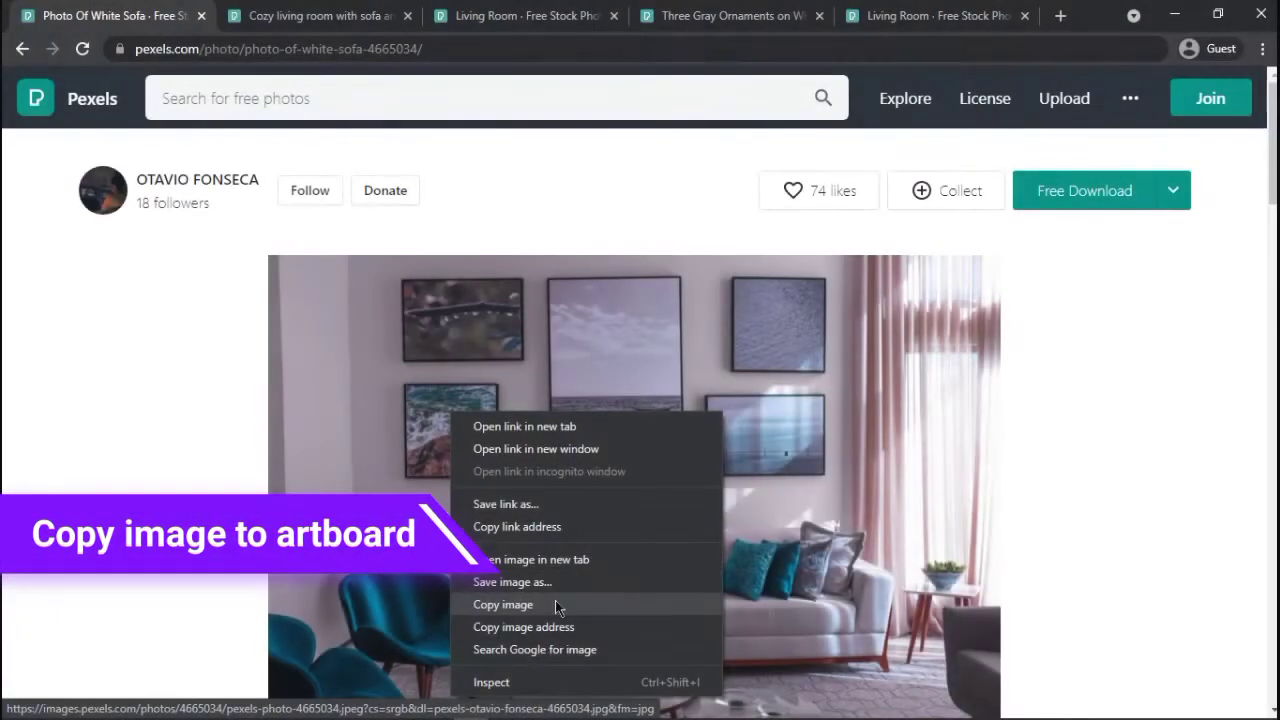
pyautogui.click(555, 604)
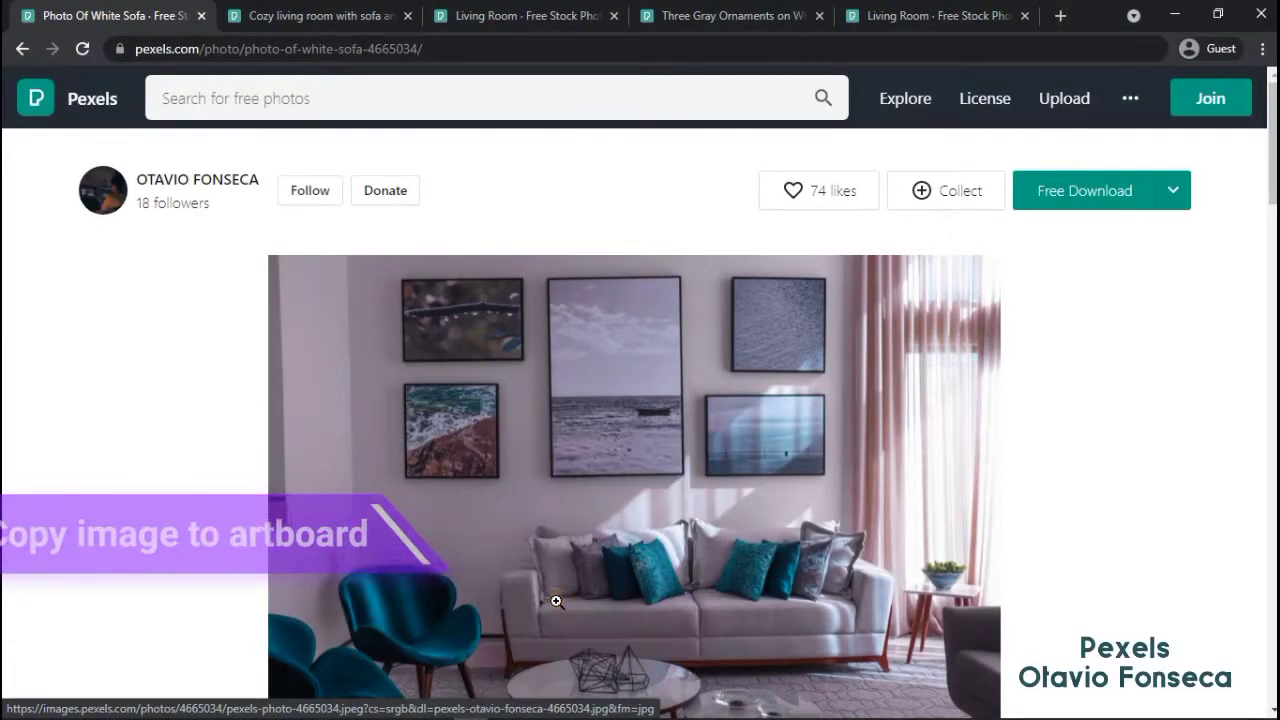
pyautogui.hotkey('alt', 'Tab')
pyautogui.rightClick(457, 410)
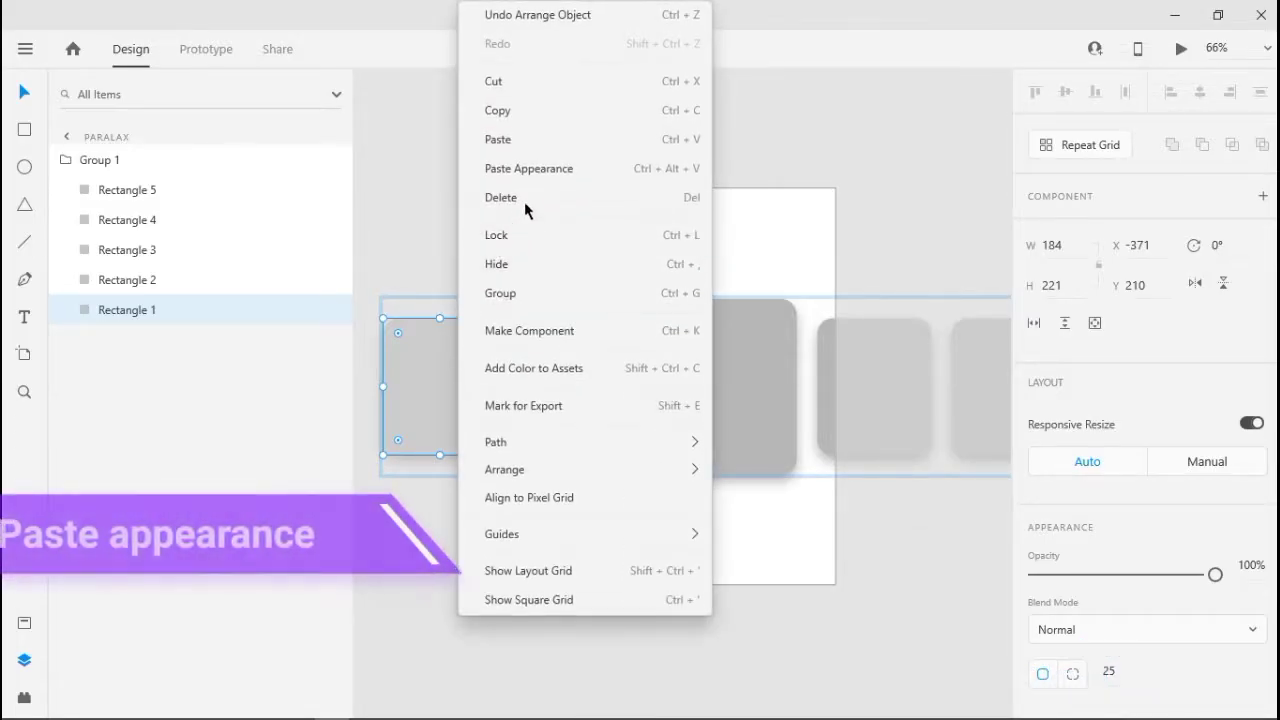
pyautogui.click(551, 166)
# Copy the Pexels photo of the cozy living room with sofa and armchairs and paste its appearance onto Rectangle 2 in Adobe XD
pyautogui.click(557, 380)
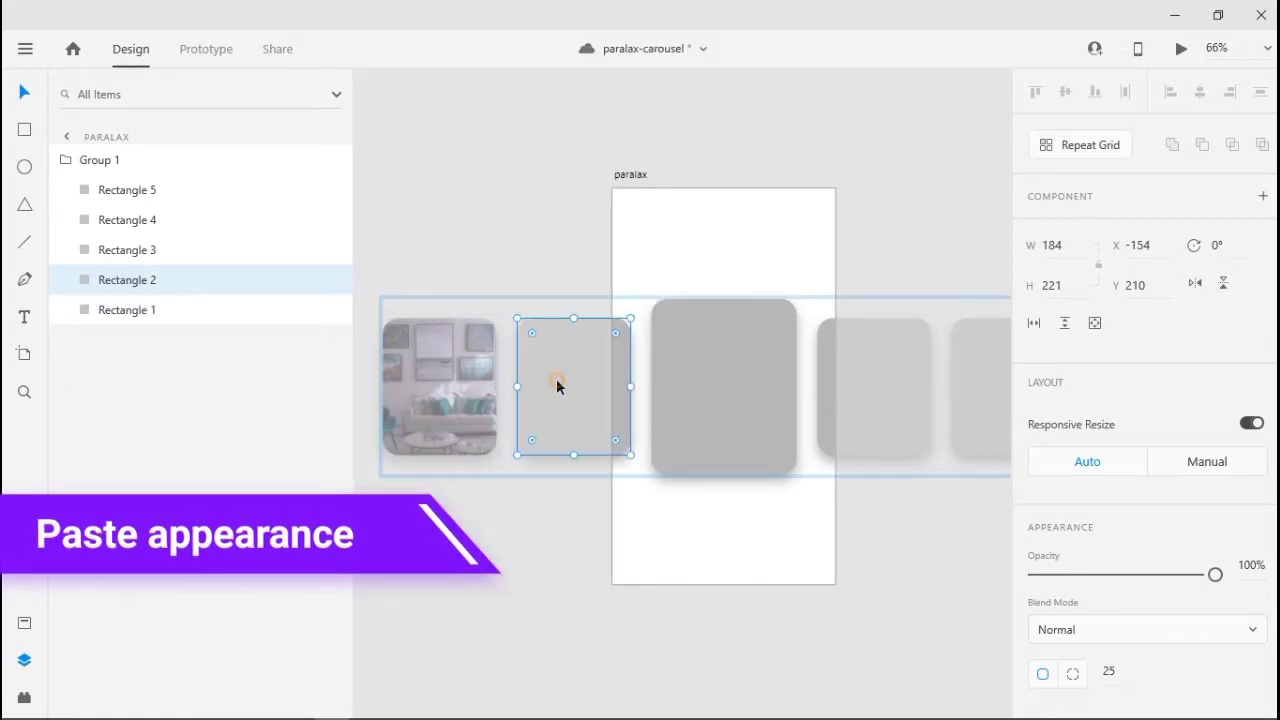
pyautogui.hotkey('alt', 'Tab')
pyautogui.hotkey('ctrl', 'Tab')
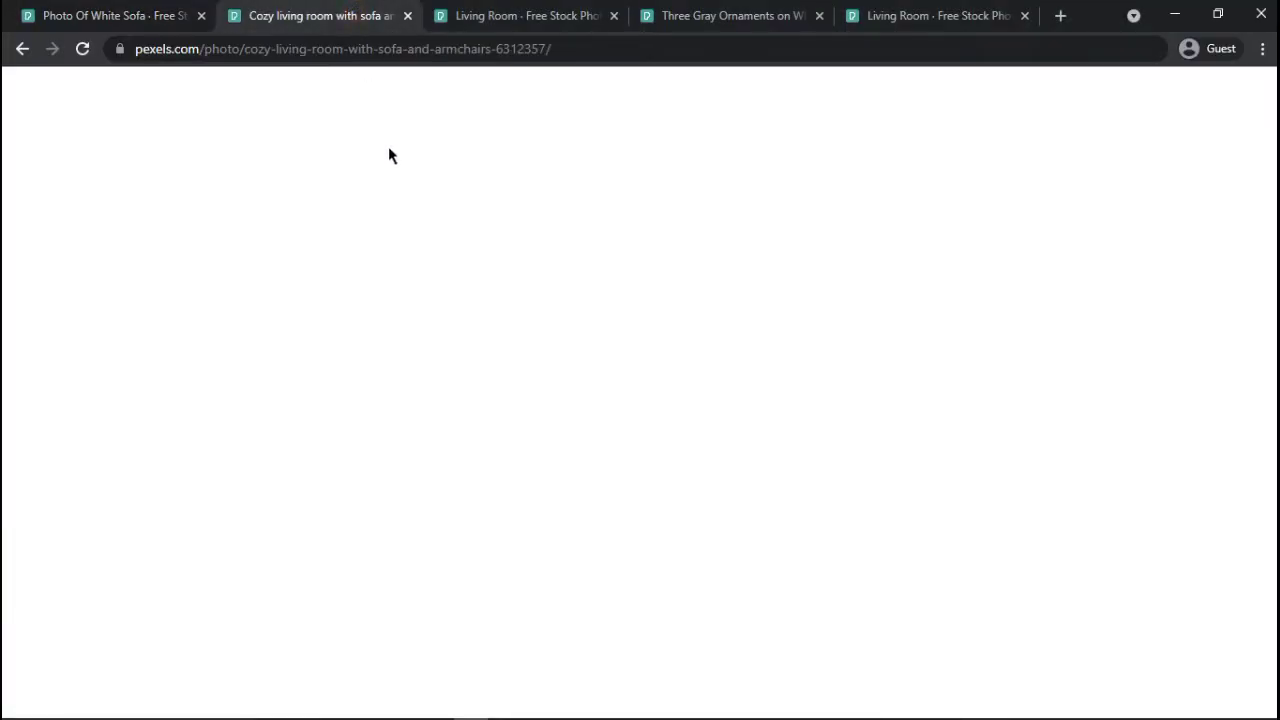
pyautogui.rightClick(544, 162)
pyautogui.click(596, 355)
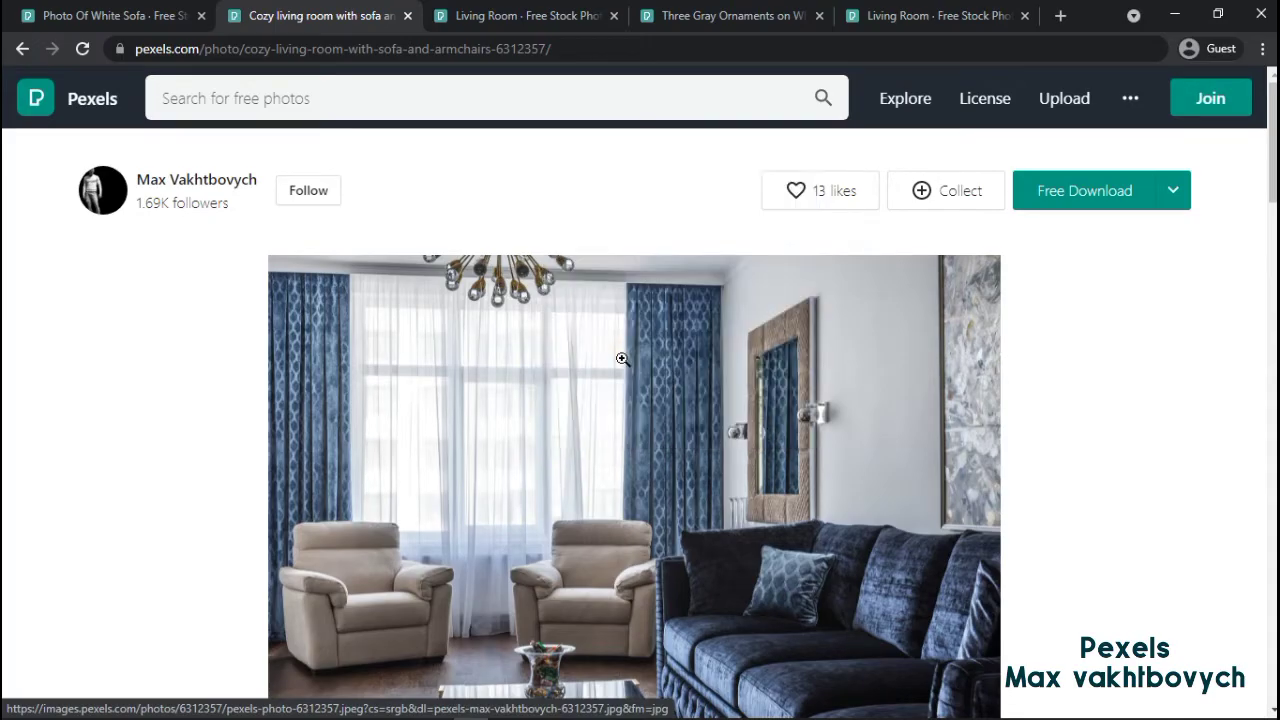
pyautogui.hotkey('alt', 'Tab')
pyautogui.rightClick(580, 367)
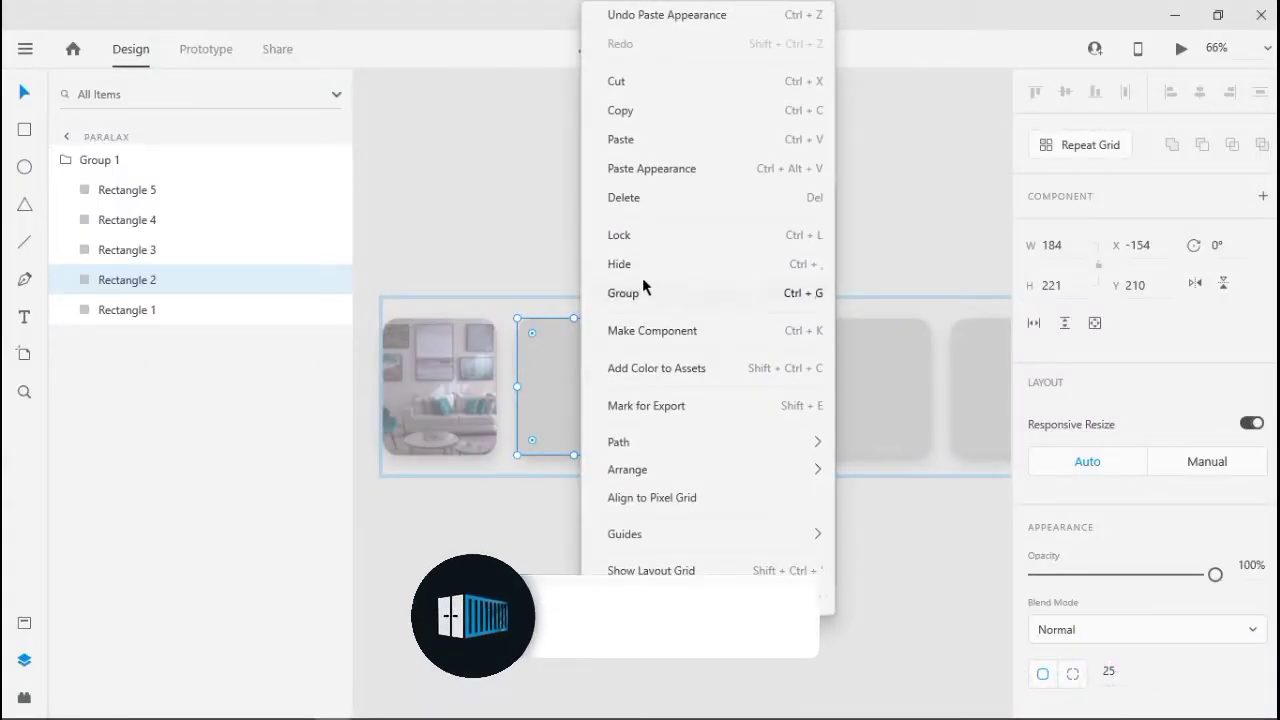
pyautogui.click(720, 172)
# Copy the Pexels living room photo with the white glass cabinet and paste its appearance onto Rectangle 3 in Adobe XD
pyautogui.click(708, 382)
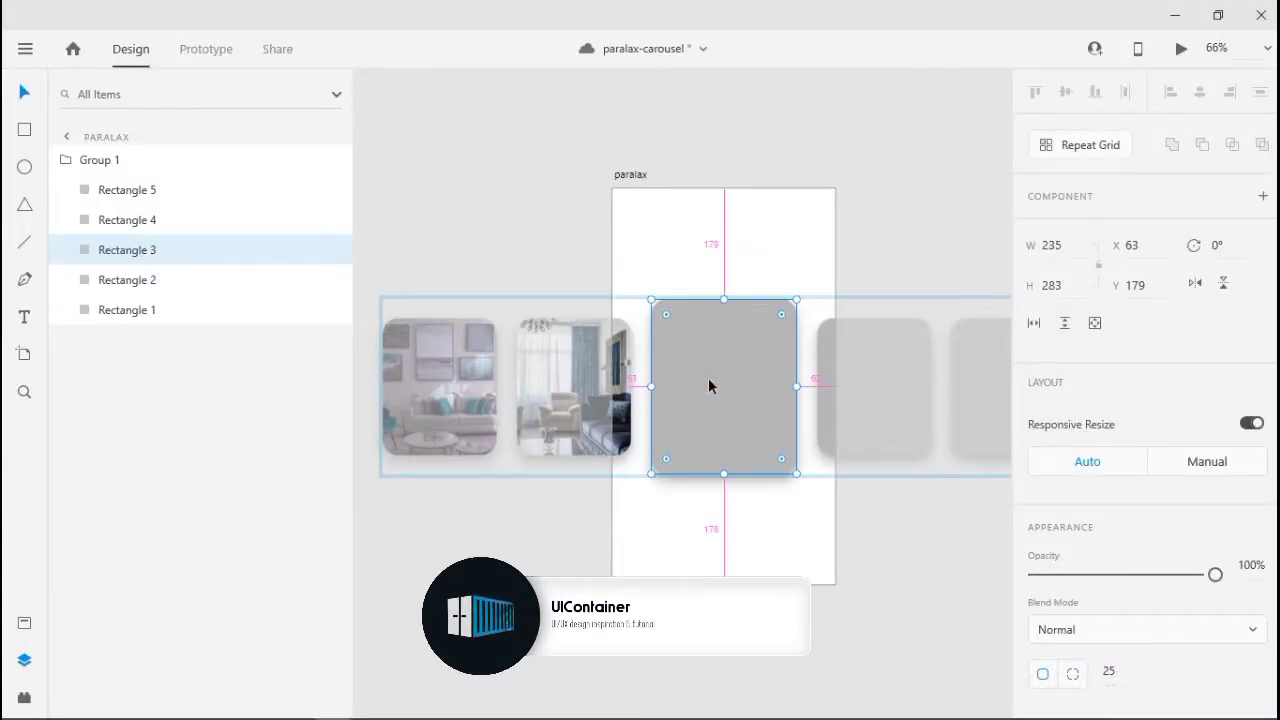
pyautogui.hotkey('alt', 'Tab')
pyautogui.hotkey('ctrl', 'Tab')
pyautogui.rightClick(536, 452)
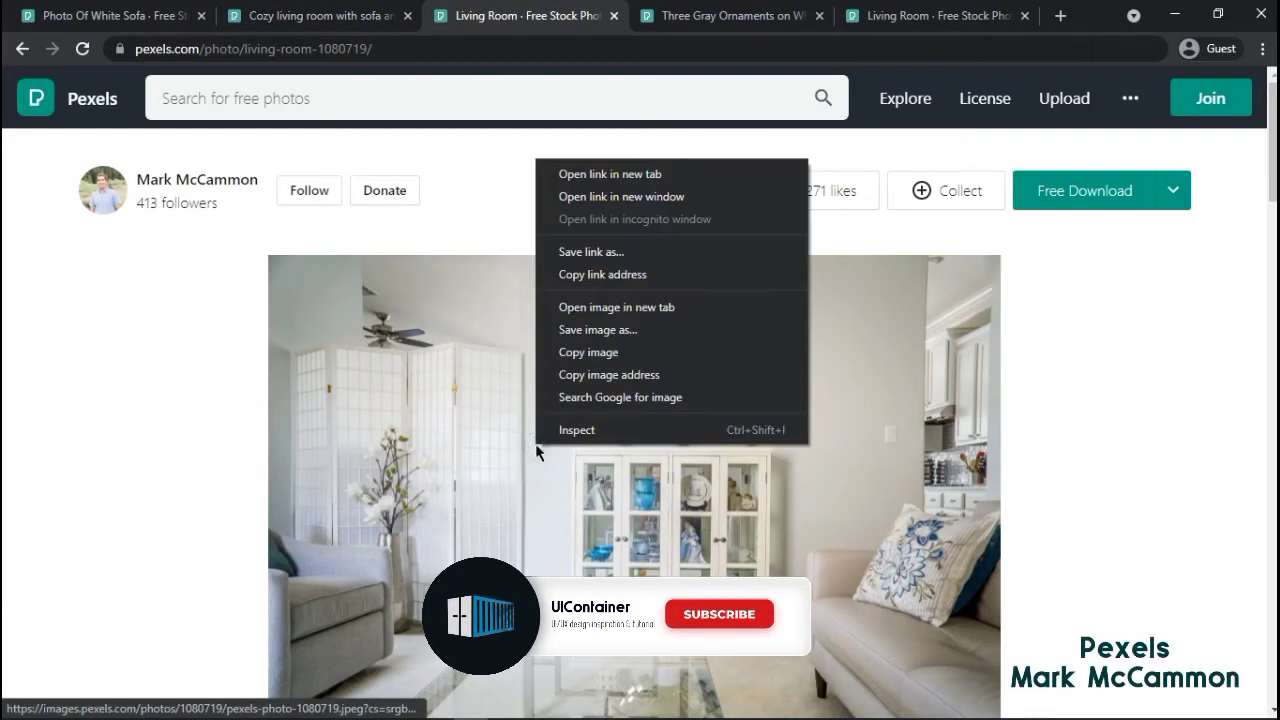
pyautogui.click(600, 352)
pyautogui.hotkey('alt', 'Tab')
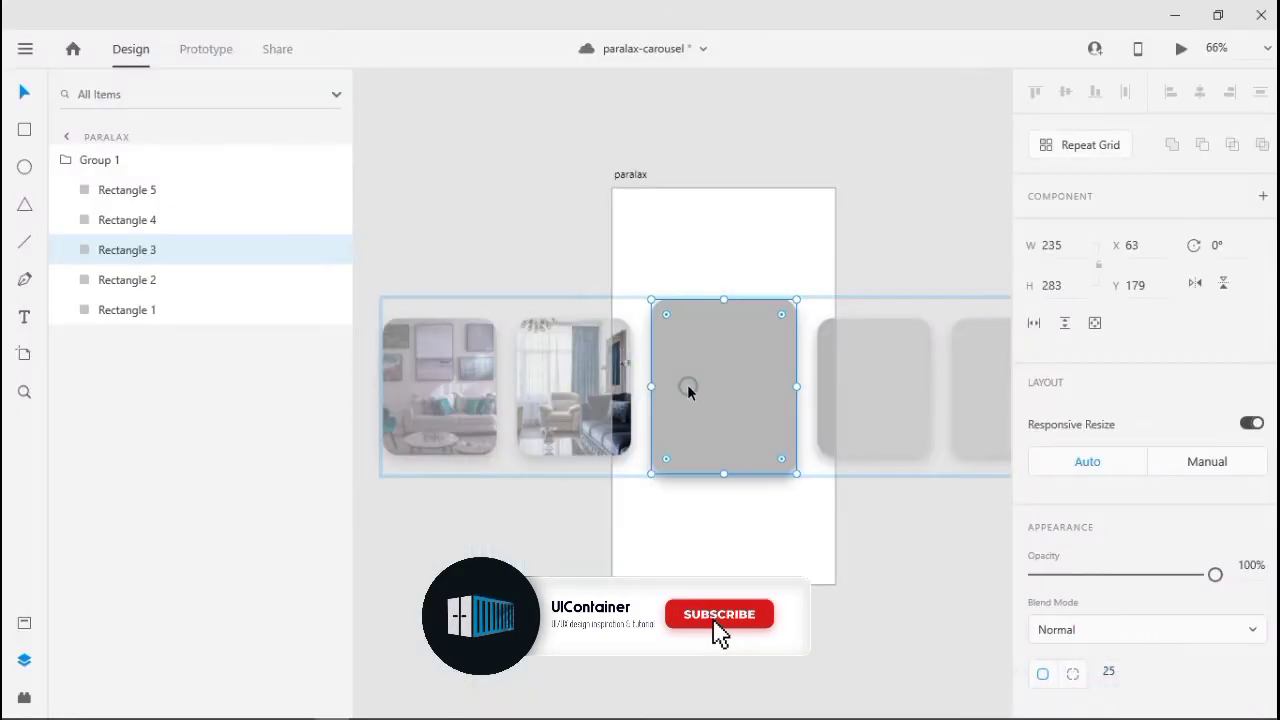
pyautogui.rightClick(688, 391)
pyautogui.click(790, 171)
# Copy the Pexels photo of three gray ornaments on a white desk and paste its appearance onto Rectangle 4 in Adobe XD
pyautogui.moveTo(815, 408); pyautogui.dragTo(665, 415)
pyautogui.hotkey('alt', 'Tab')
pyautogui.hotkey('ctrl', 'Tab')
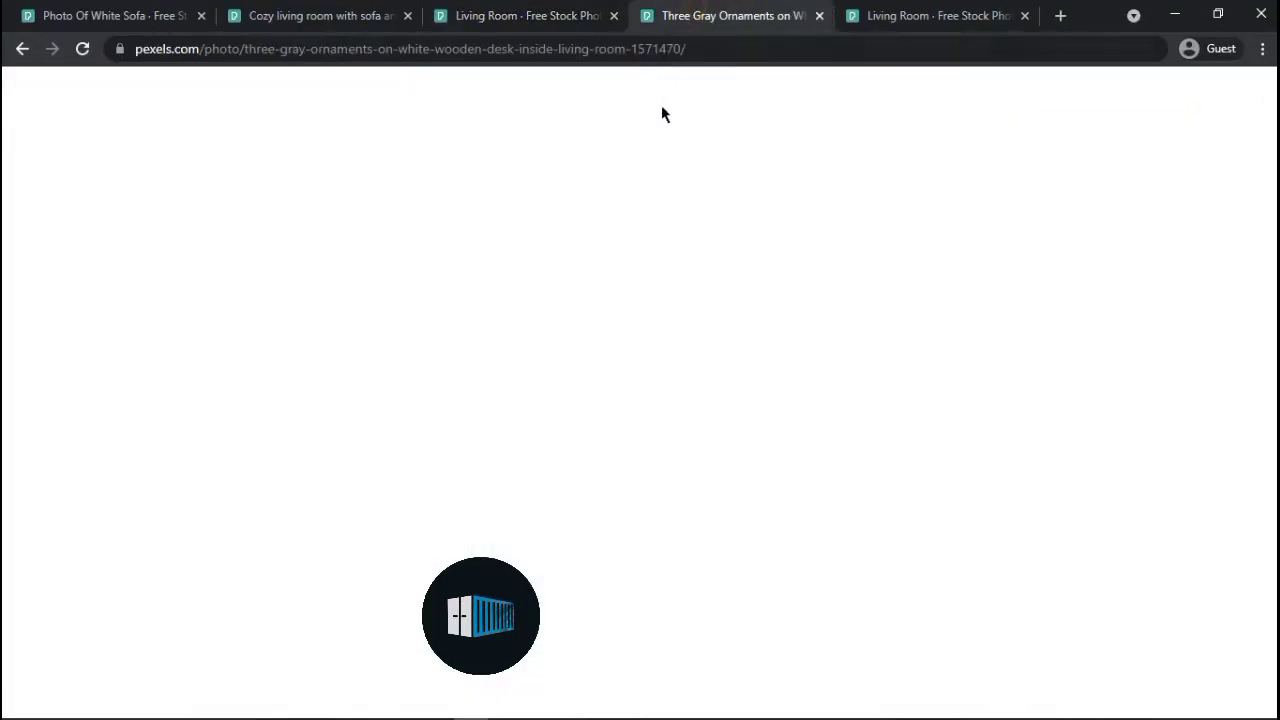
pyautogui.rightClick(628, 447)
pyautogui.click(683, 350)
pyautogui.hotkey('alt', 'Tab')
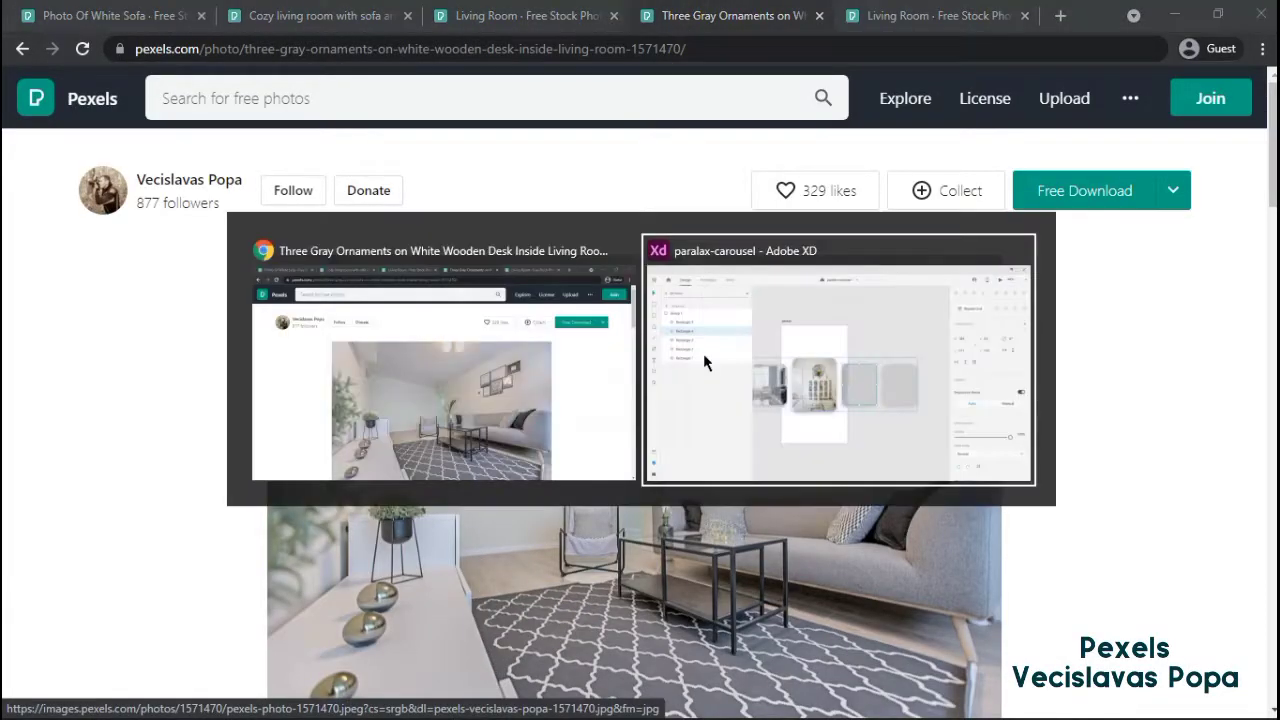
pyautogui.click(703, 356)
pyautogui.rightClick(690, 378)
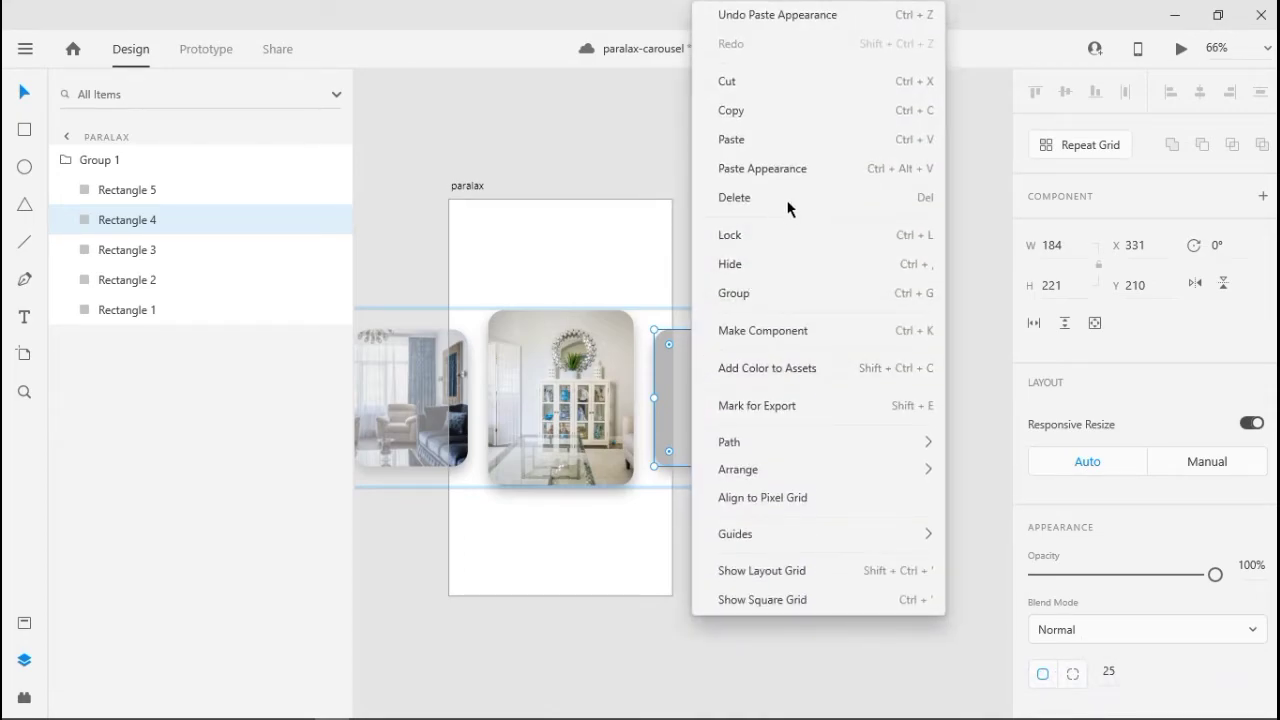
pyautogui.click(806, 170)
# Copy the Houzlook living room photo with the blue TV wall from Pexels and paste its appearance onto Rectangle 5 in Adobe XD
pyautogui.hotkey('alt', 'Tab')
pyautogui.click(875, 15)
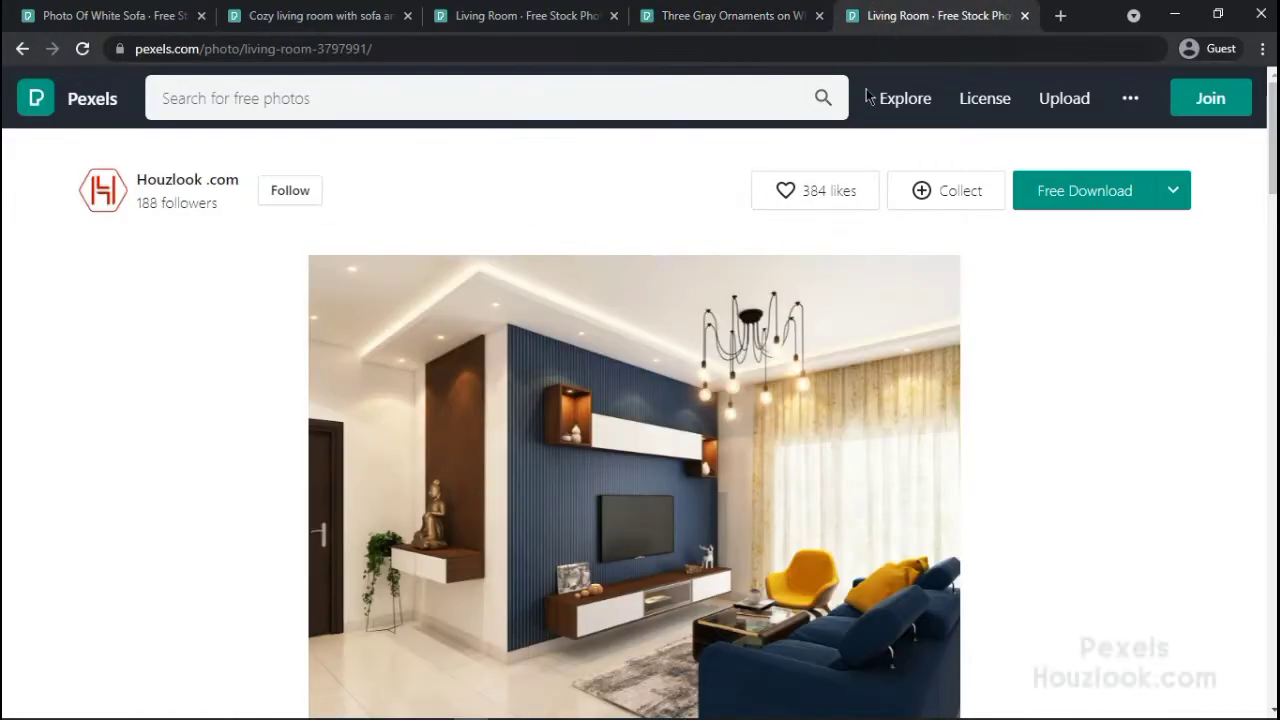
pyautogui.rightClick(720, 400)
pyautogui.click(805, 587)
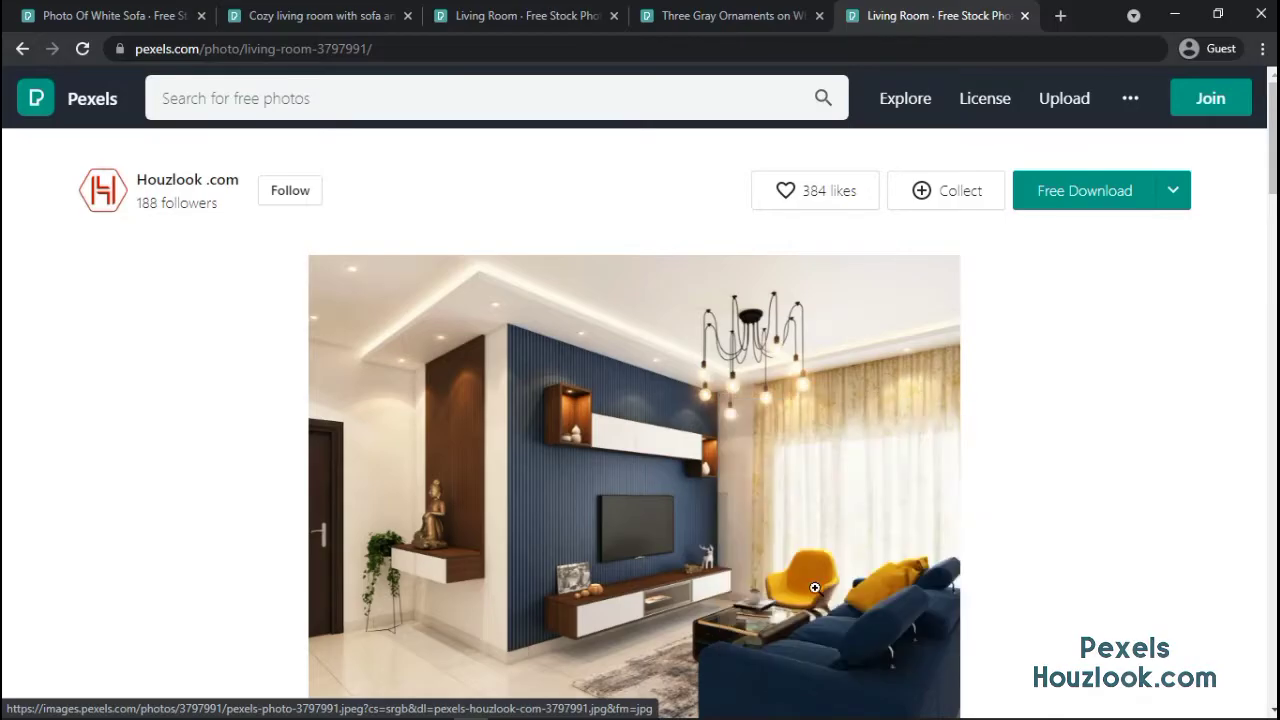
pyautogui.hotkey('alt', 'Tab')
pyautogui.rightClick(843, 416)
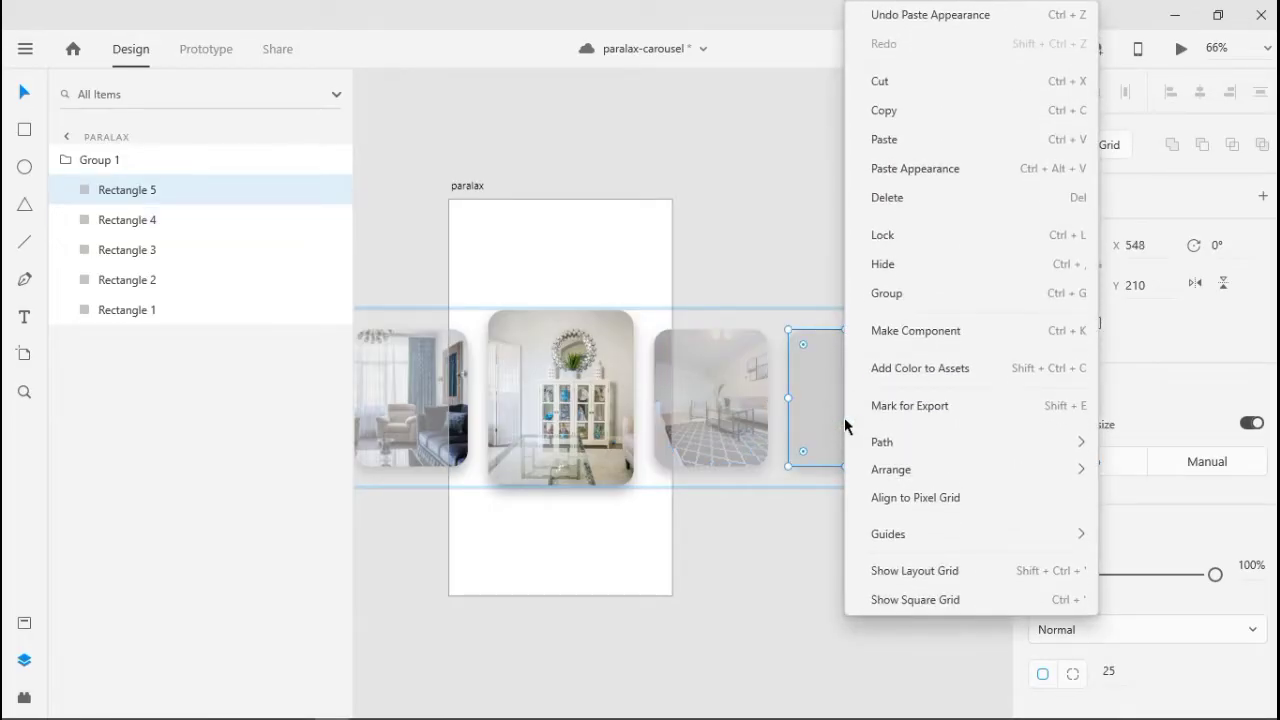
pyautogui.click(943, 175)
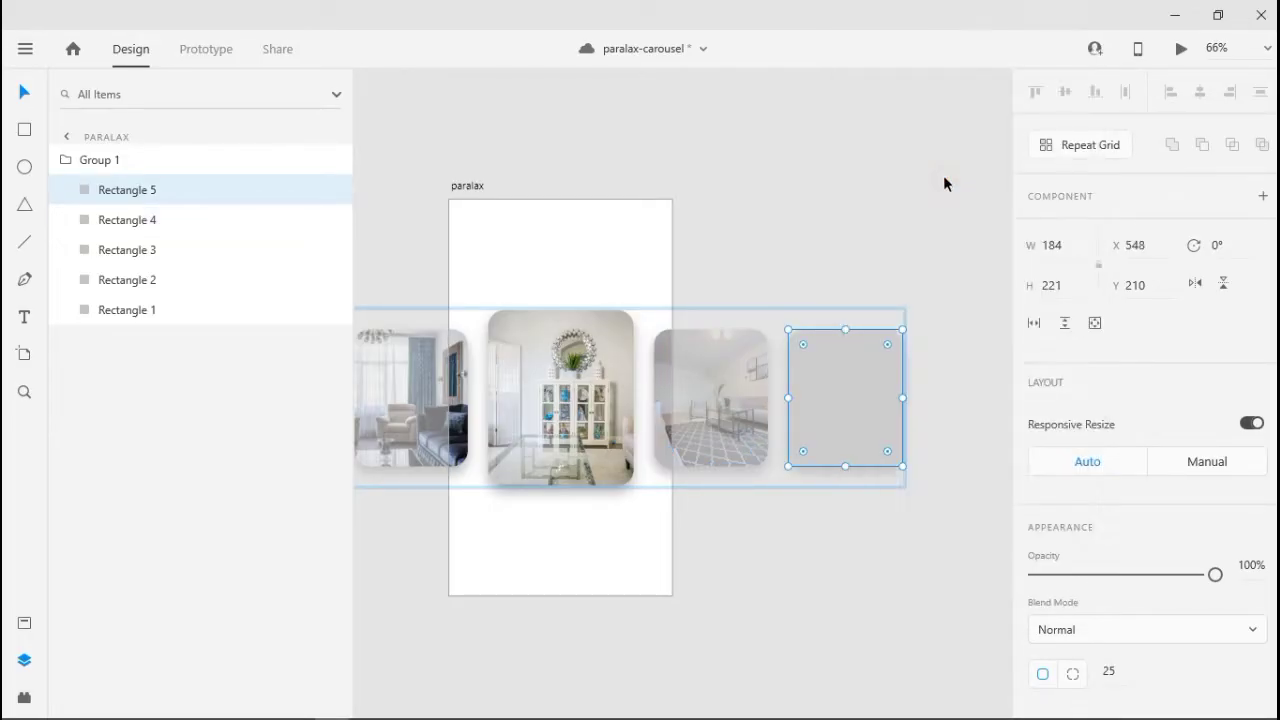
pyautogui.click(758, 237)
# Duplicate the paralax artboard and place the copy directly below the original at X 0, Y 768
pyautogui.click(461, 185)
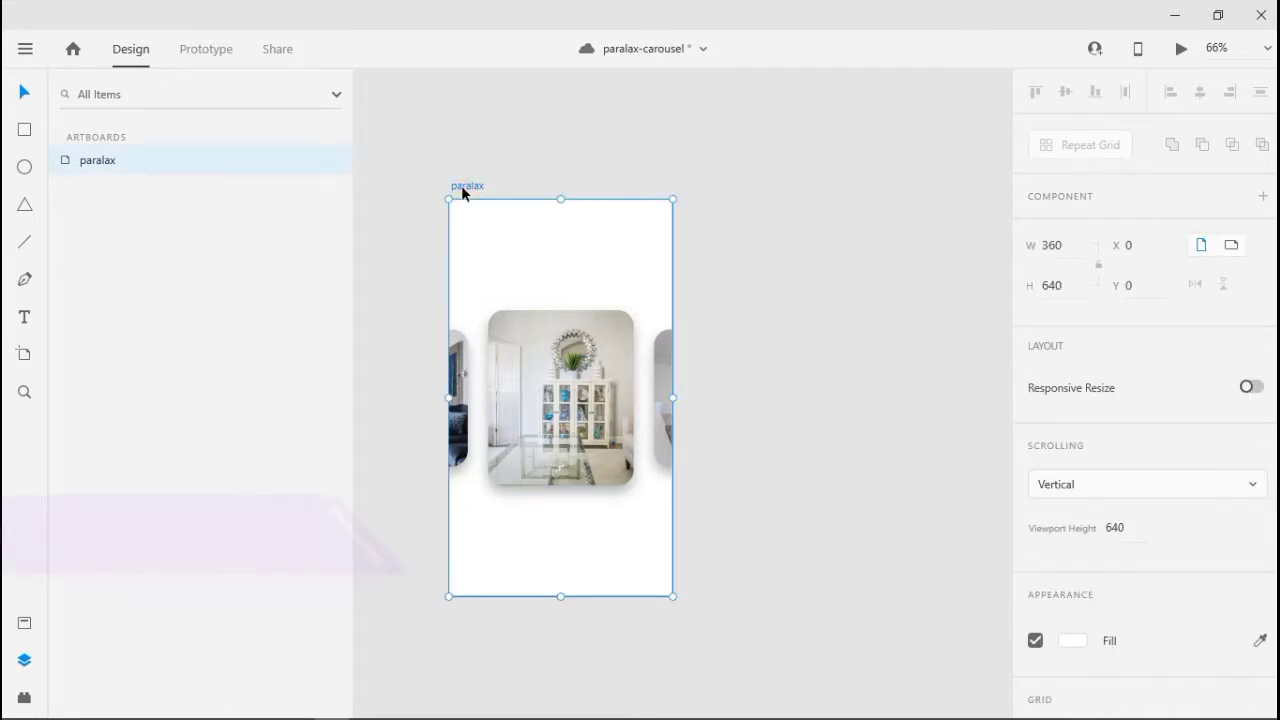
pyautogui.hotkey('ctrl', 'd')
pyautogui.scroll(-3, 694, 210)
pyautogui.moveTo(719, 192); pyautogui.dragTo(561, 485)
pyautogui.scroll(-3, 537, 463)
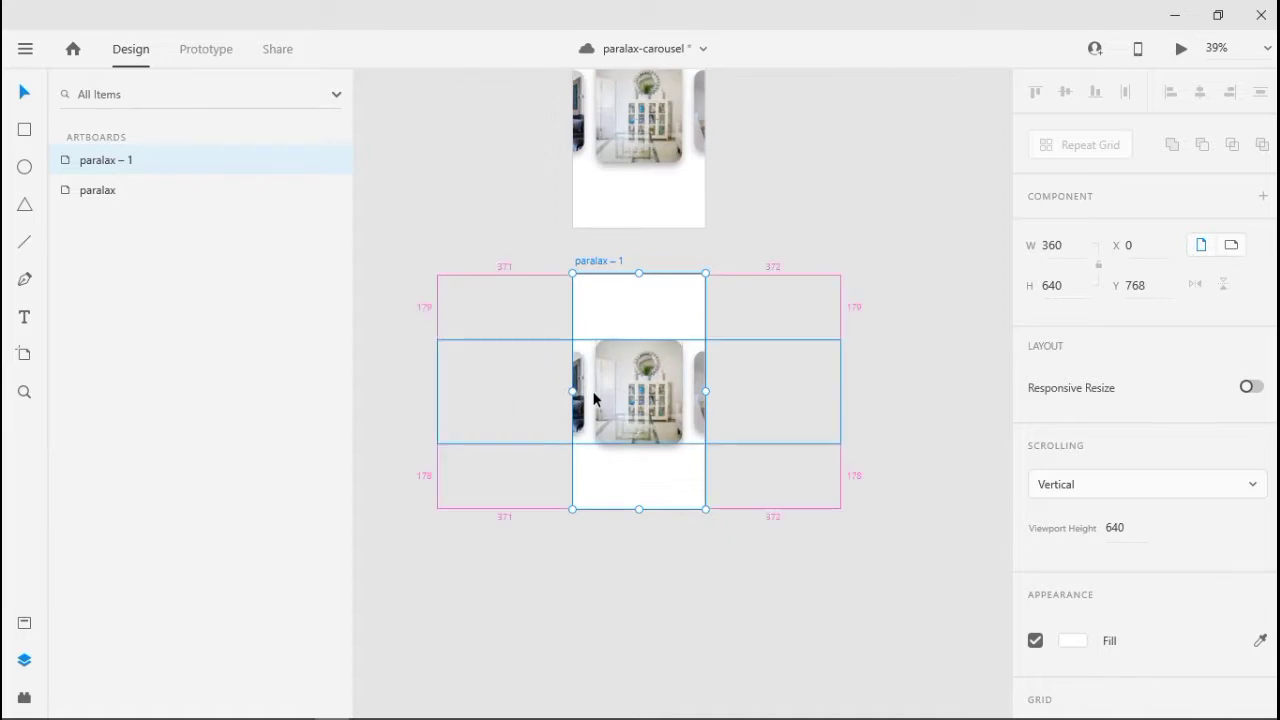
# In the duplicated artboard, move Rectangle 5 left to X 331, over Rectangle 4's position beside the centre card
pyautogui.scroll(3, 647, 424)
pyautogui.click(647, 418)
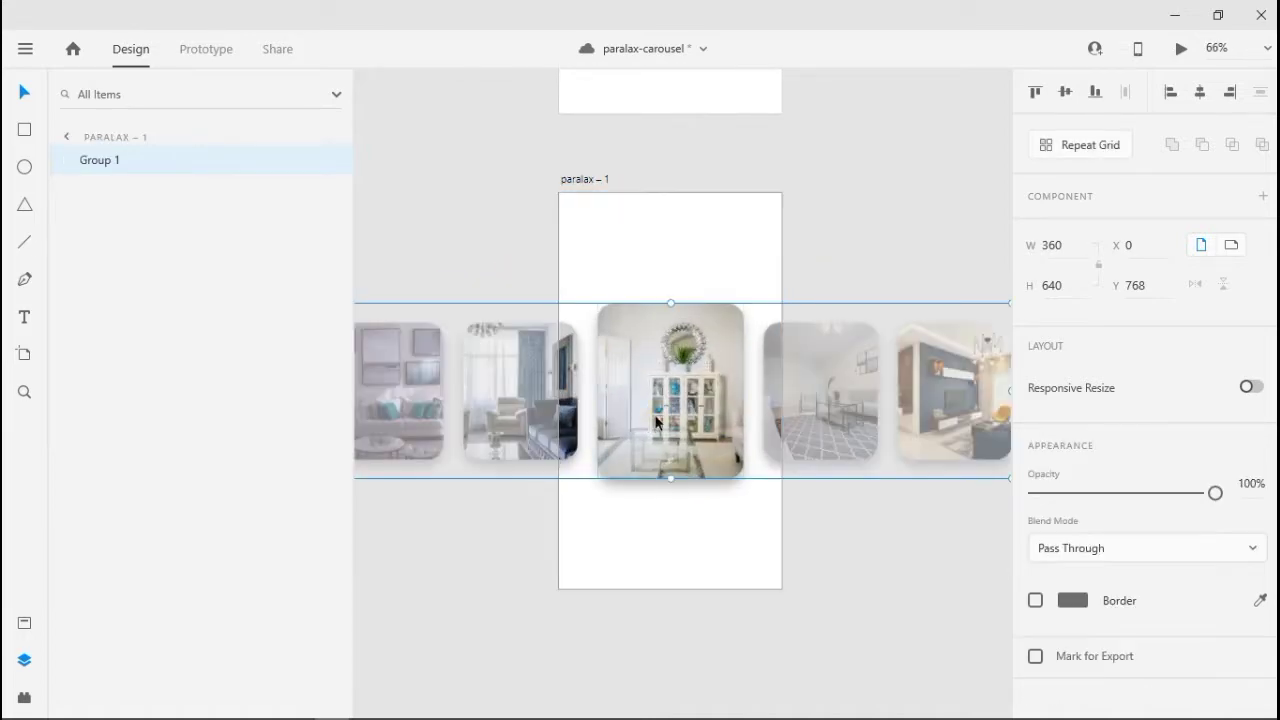
pyautogui.doubleClick(956, 410)
pyautogui.hotkey('shift', 'Left')
pyautogui.hotkey('shift', 'Left')
pyautogui.hotkey('shift', 'Left')
pyautogui.hotkey('shift', 'Left')
pyautogui.hotkey('shift', 'Left')
pyautogui.hotkey('shift', 'Left')
pyautogui.hotkey('shift', 'Left')
pyautogui.hotkey('shift', 'Left')
pyautogui.hotkey('shift', 'Left')
pyautogui.hotkey('shift', 'Left')
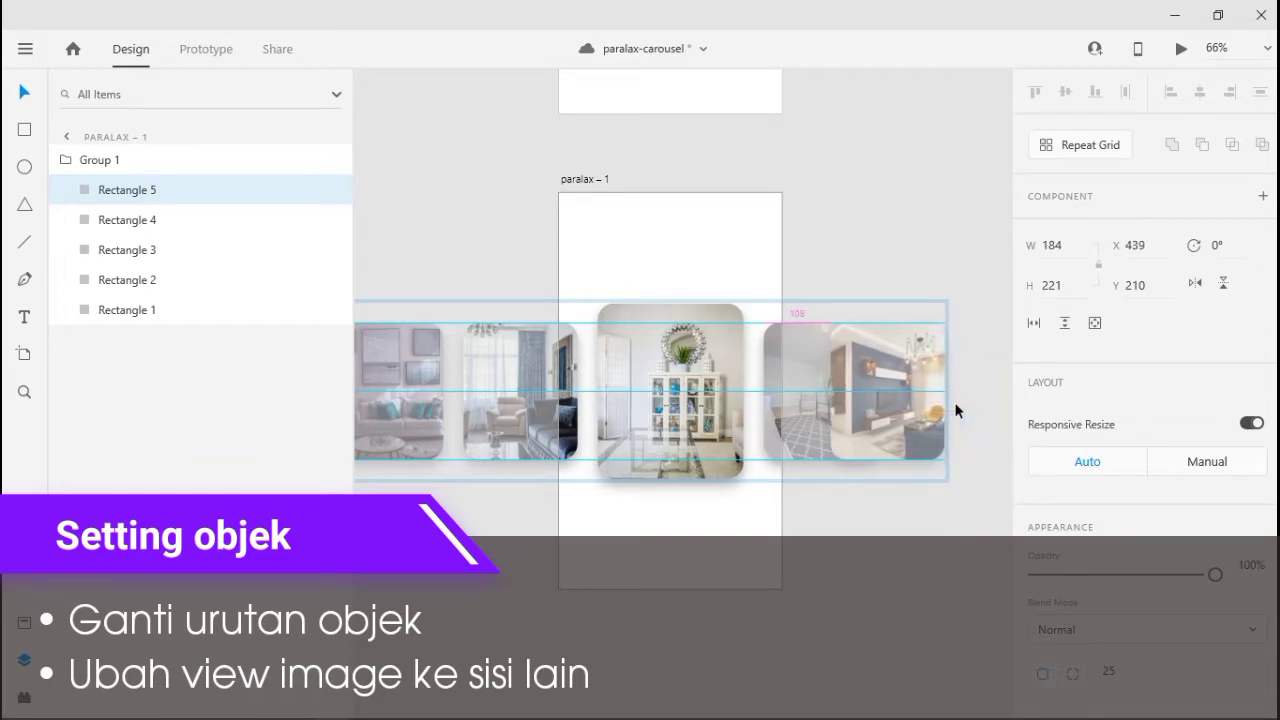
pyautogui.hotkey('shift', 'Left')
pyautogui.hotkey('shift', 'Left')
pyautogui.hotkey('shift', 'Left')
pyautogui.hotkey('shift', 'Left')
pyautogui.hotkey('shift', 'Left')
pyautogui.hotkey('shift', 'Left')
pyautogui.hotkey('shift', 'Left')
pyautogui.hotkey('shift', 'Left')
pyautogui.hotkey('shift', 'Left')
pyautogui.hotkey('shift', 'Left')
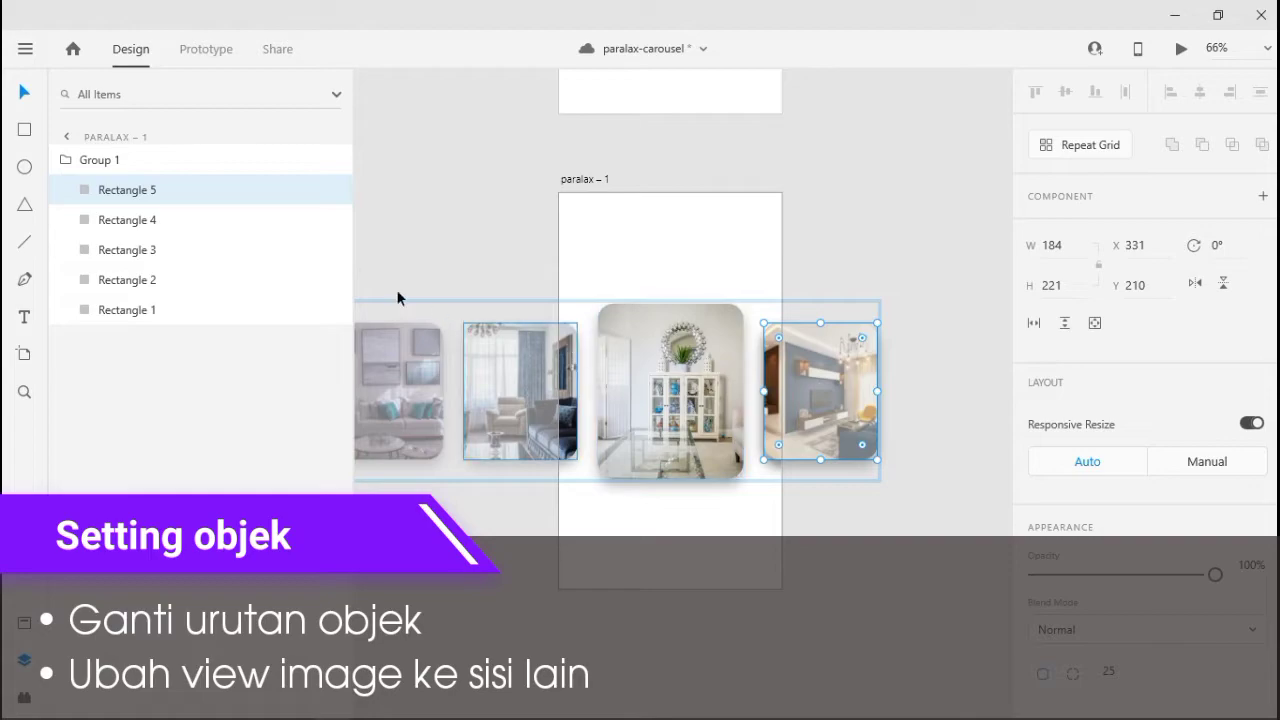
# In the duplicated artboard, move Rectangle 4 over the centre card and enlarge it to 236 × 283 at X 62, Y 179
pyautogui.click(206, 220)
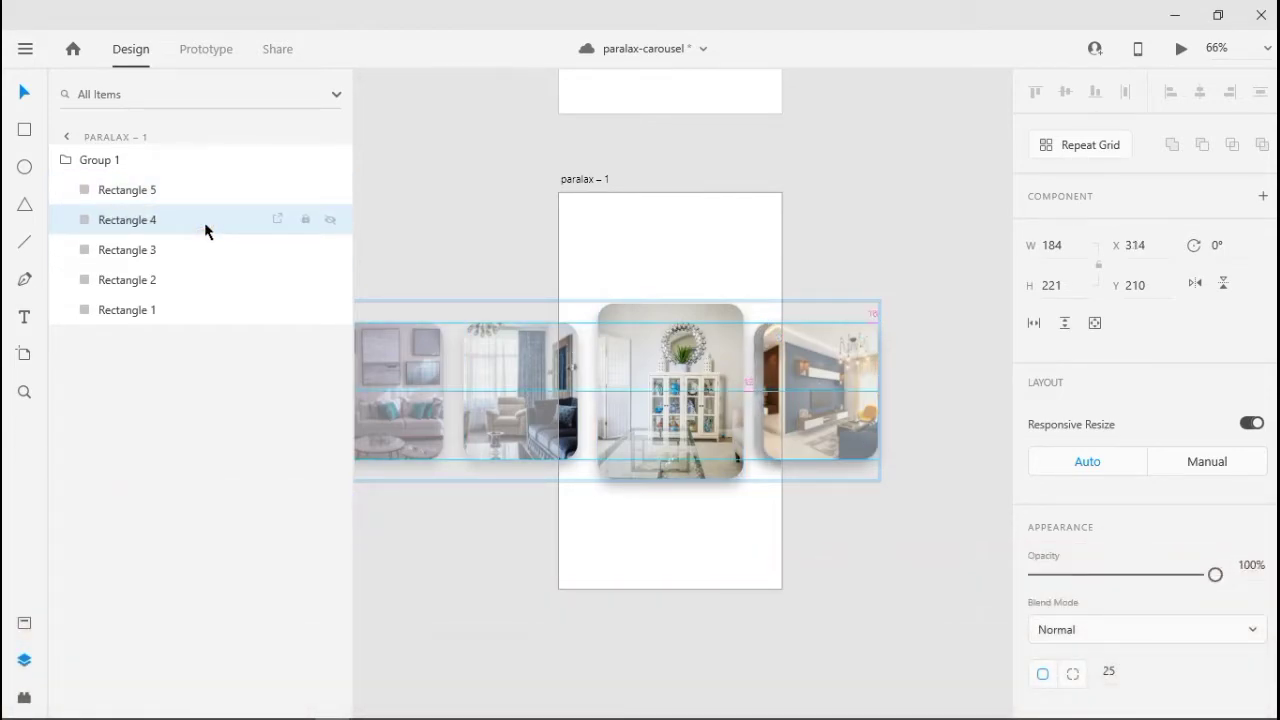
pyautogui.hotkey('shift', 'Left')
pyautogui.hotkey('shift', 'Left')
pyautogui.hotkey('shift', 'Left')
pyautogui.hotkey('shift', 'Left')
pyautogui.hotkey('shift', 'Left')
pyautogui.hotkey('shift', 'Left')
pyautogui.hotkey('shift', 'Left')
pyautogui.hotkey('shift', 'Left')
pyautogui.hotkey('shift', 'Left')
pyautogui.hotkey('shift', 'Left')
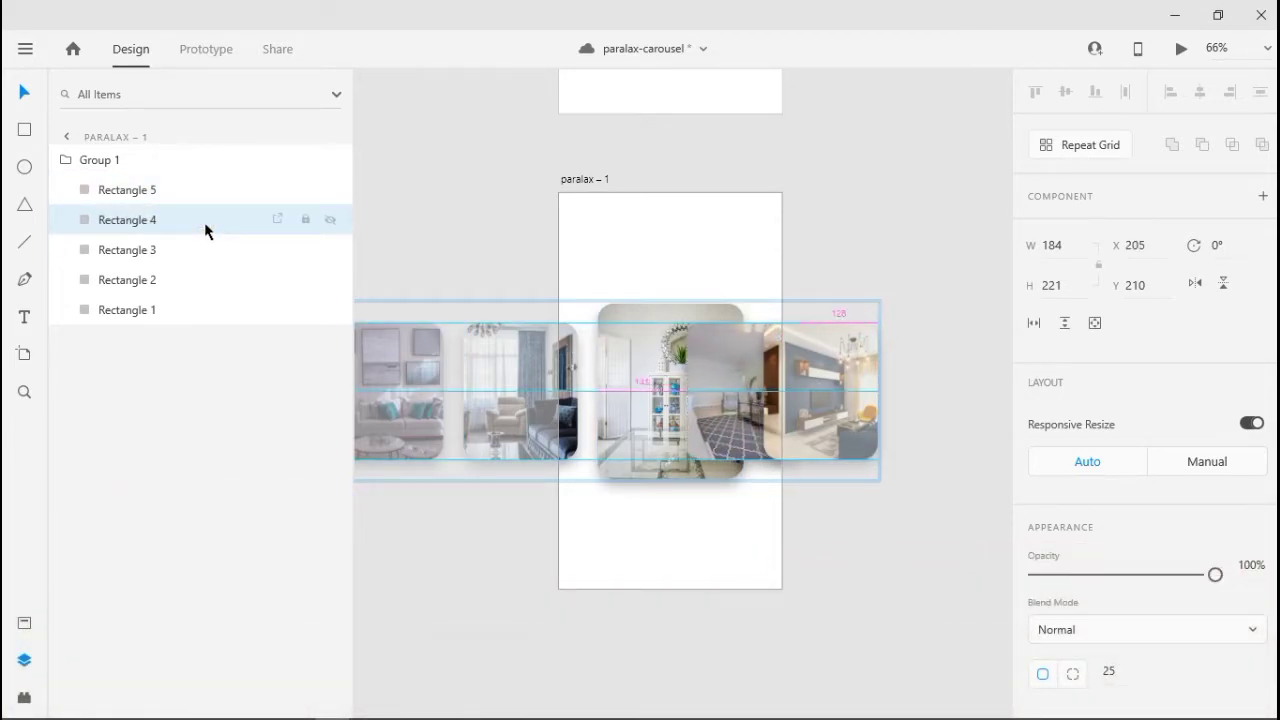
pyautogui.hotkey('shift', 'Left')
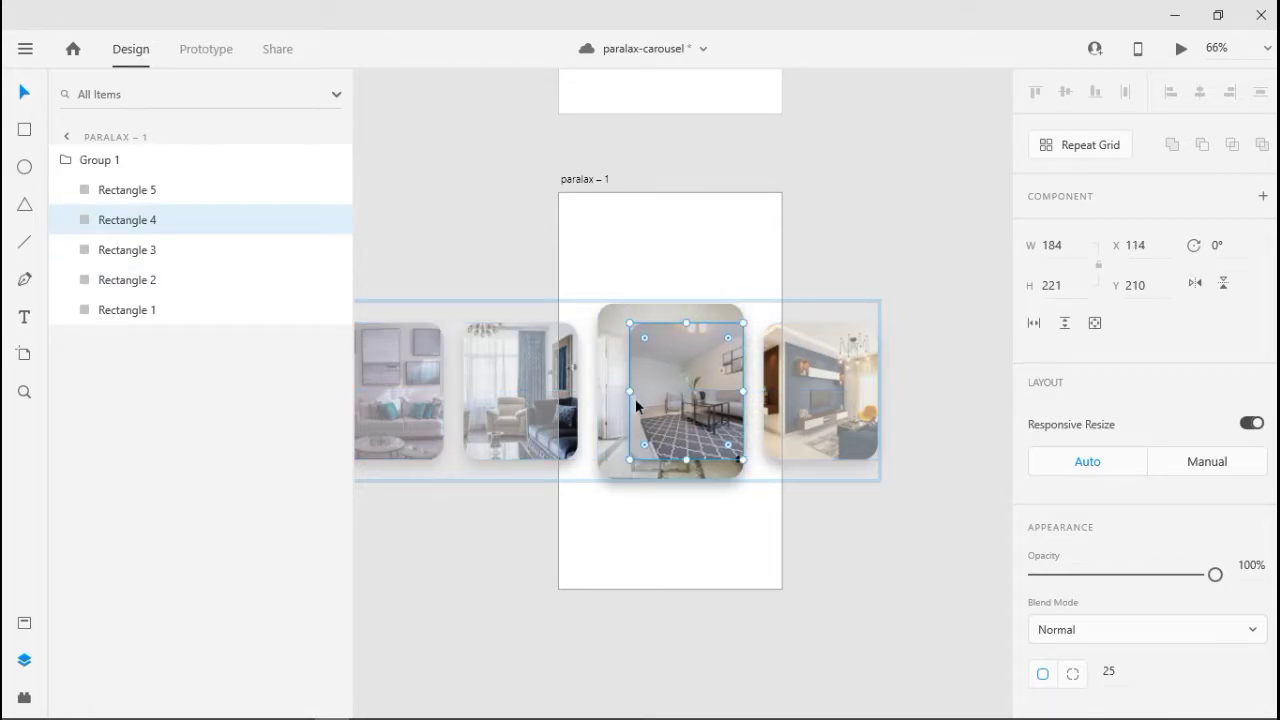
pyautogui.moveTo(613, 390); pyautogui.dragTo(601, 390)
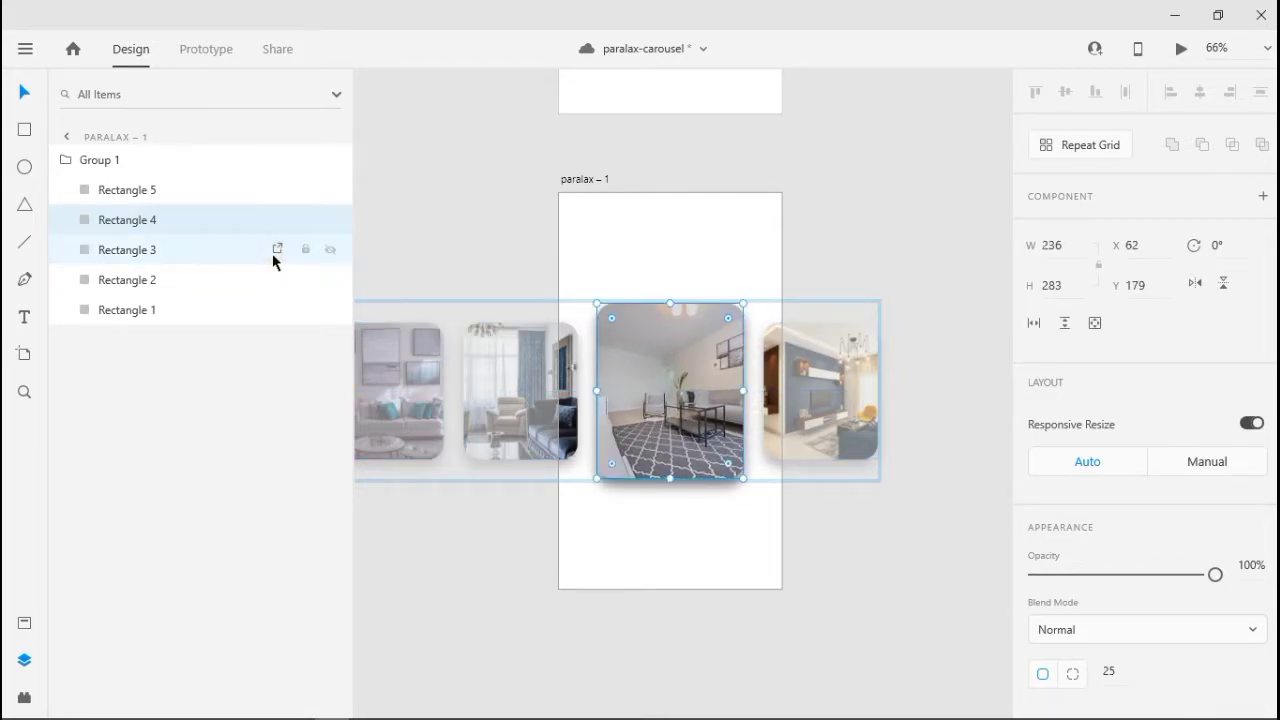
# Move Rectangle 3 left over Rectangle 2's position and shrink it to match the side cards
pyautogui.click(224, 259)
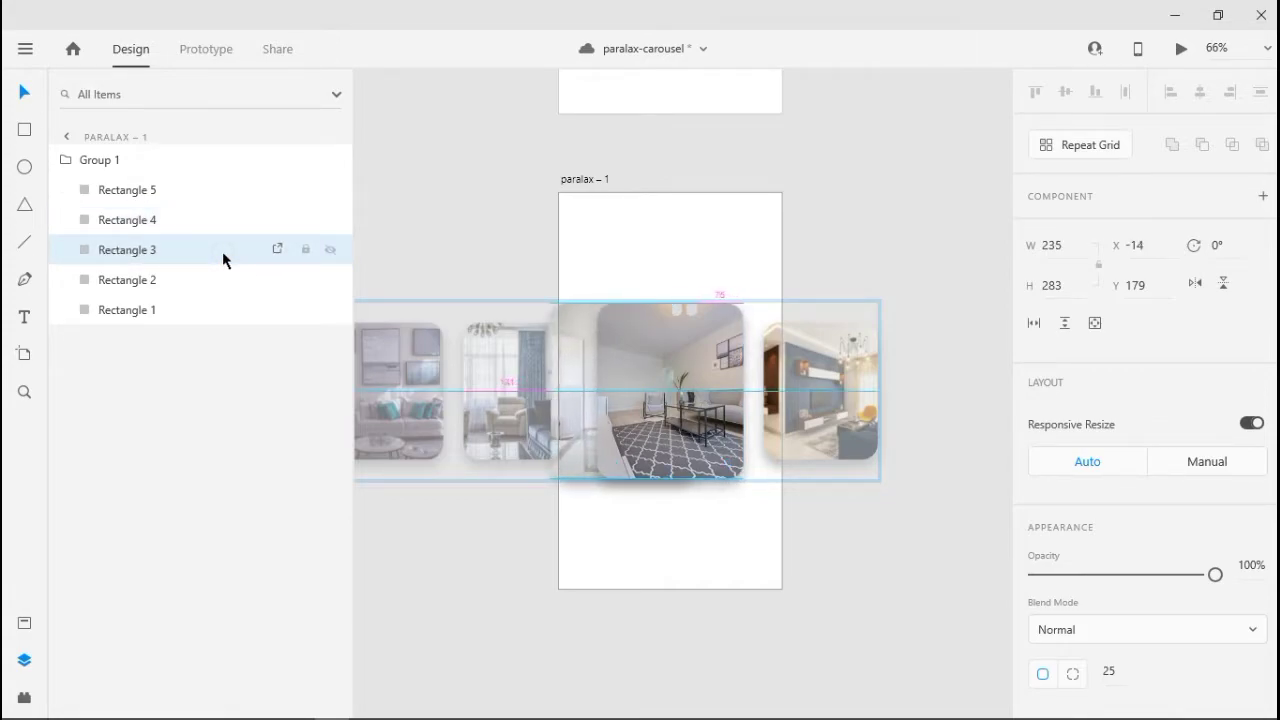
pyautogui.press('Left')
pyautogui.press('Left')
pyautogui.press('Left')
pyautogui.press('Left')
pyautogui.press('Left')
pyautogui.press('Left')
pyautogui.press('Left')
pyautogui.press('Left')
pyautogui.press('Left')
pyautogui.press('Left')
pyautogui.press('Left')
pyautogui.press('Left')
pyautogui.press('Left')
pyautogui.press('Left')
pyautogui.press('Left')
pyautogui.press('Left')
pyautogui.press('Left')
pyautogui.press('Left')
pyautogui.press('Left')
pyautogui.press('Left')
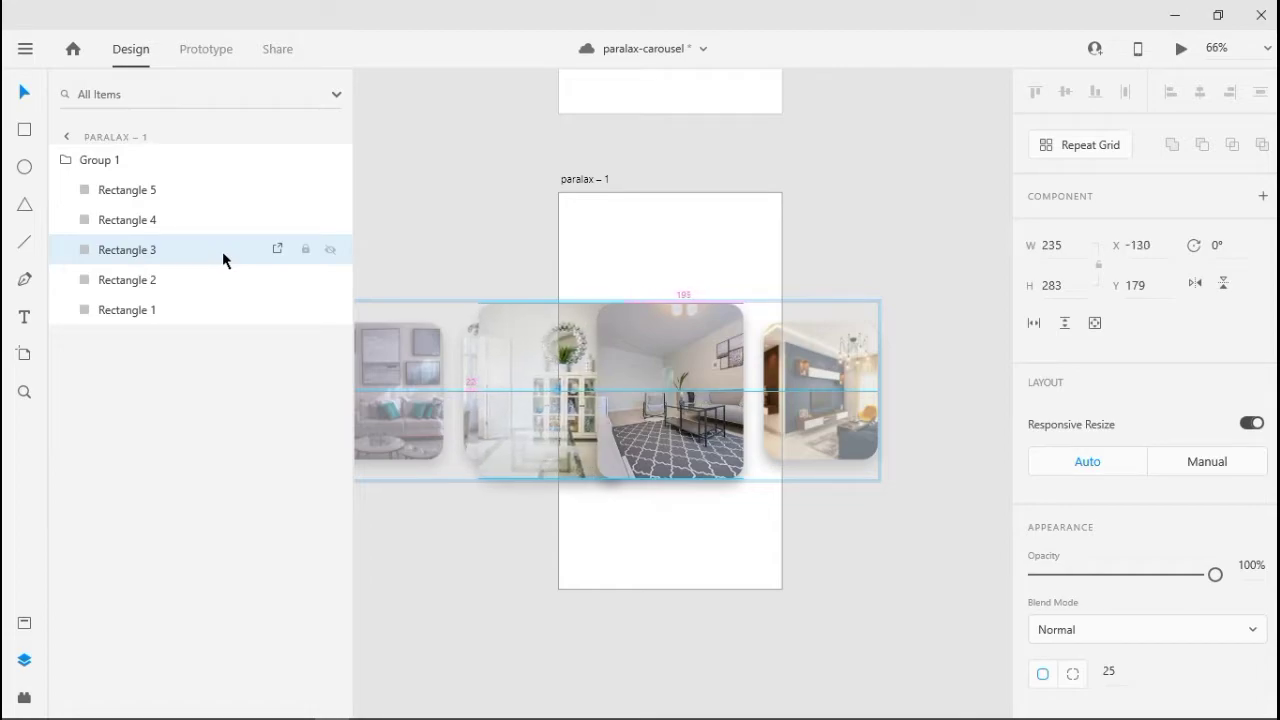
pyautogui.press('Left')
pyautogui.press('Left')
pyautogui.press('Left')
pyautogui.press('Left')
pyautogui.press('Left')
pyautogui.press('Left')
pyautogui.press('Left')
pyautogui.press('Left')
pyautogui.press('Left')
pyautogui.press('Left')
pyautogui.press('Left')
pyautogui.press('Left')
pyautogui.press('Left')
pyautogui.press('Left')
pyautogui.press('Left')
pyautogui.press('Left')
pyautogui.press('Left')
pyautogui.press('Left')
pyautogui.press('Left')
pyautogui.press('Left')
pyautogui.moveTo(610, 390); pyautogui.dragTo(680, 400)
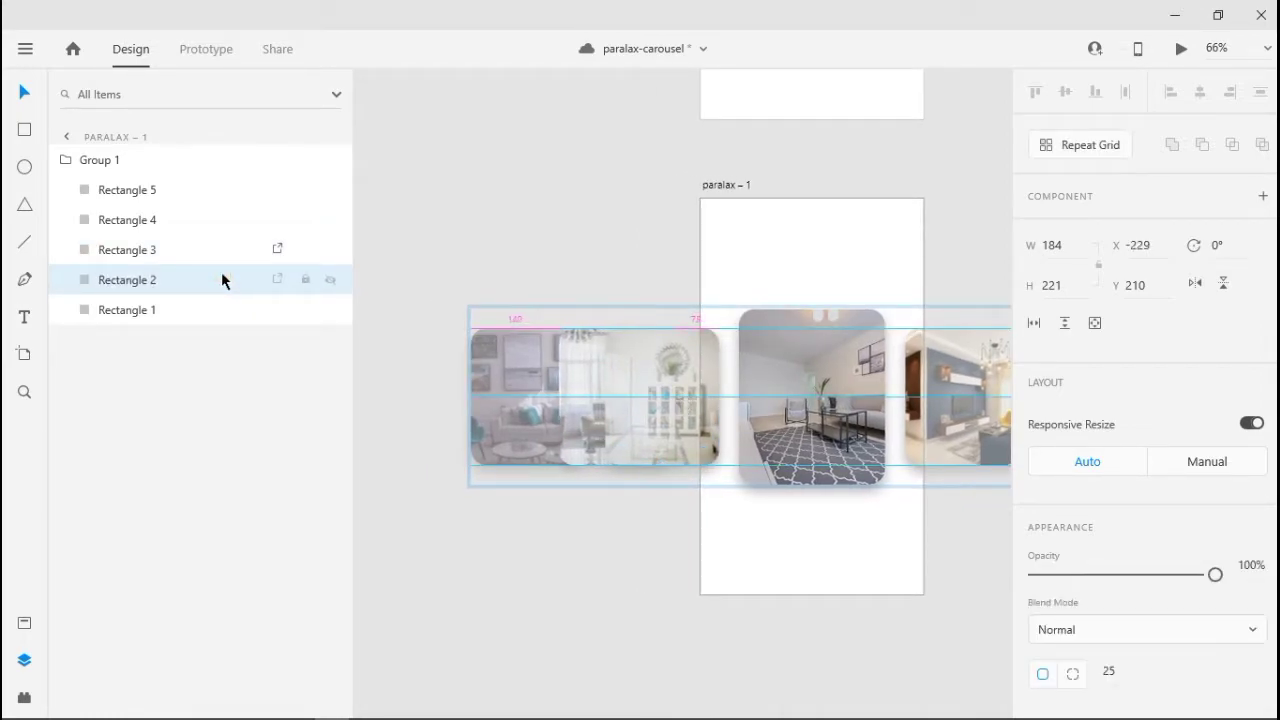
# Move Rectangle 2 left over Rectangle 1's position at X -371
pyautogui.press('Left')
pyautogui.press('Left')
pyautogui.press('Left')
pyautogui.press('Left')
pyautogui.press('Left')
pyautogui.press('Left')
pyautogui.press('Left')
pyautogui.press('Left')
pyautogui.press('Left')
pyautogui.press('Left')
pyautogui.press('Left')
pyautogui.press('Left')
pyautogui.press('Left')
pyautogui.press('Left')
pyautogui.press('Left')
pyautogui.press('Left')
pyautogui.press('Left')
pyautogui.press('Left')
pyautogui.press('Left')
pyautogui.press('Left')
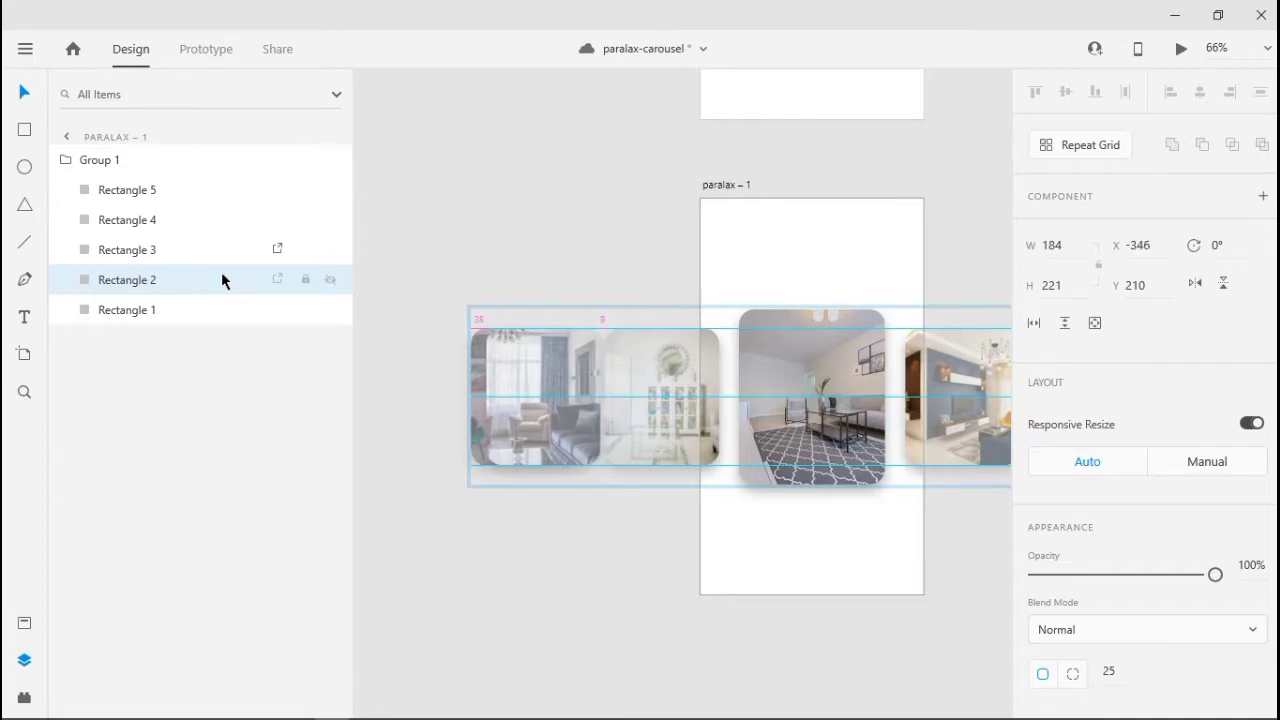
pyautogui.press('Left')
pyautogui.press('Left')
pyautogui.press('Left')
pyautogui.press('Left')
pyautogui.press('Left')
pyautogui.press('Left')
pyautogui.press('Left')
pyautogui.press('Left')
pyautogui.press('Left')
pyautogui.press('Left')
pyautogui.press('Left')
pyautogui.press('Left')
pyautogui.press('Left')
pyautogui.press('Left')
pyautogui.press('Left')
pyautogui.press('Left')
pyautogui.press('Left')
pyautogui.press('Left')
pyautogui.press('Left')
pyautogui.press('Left')
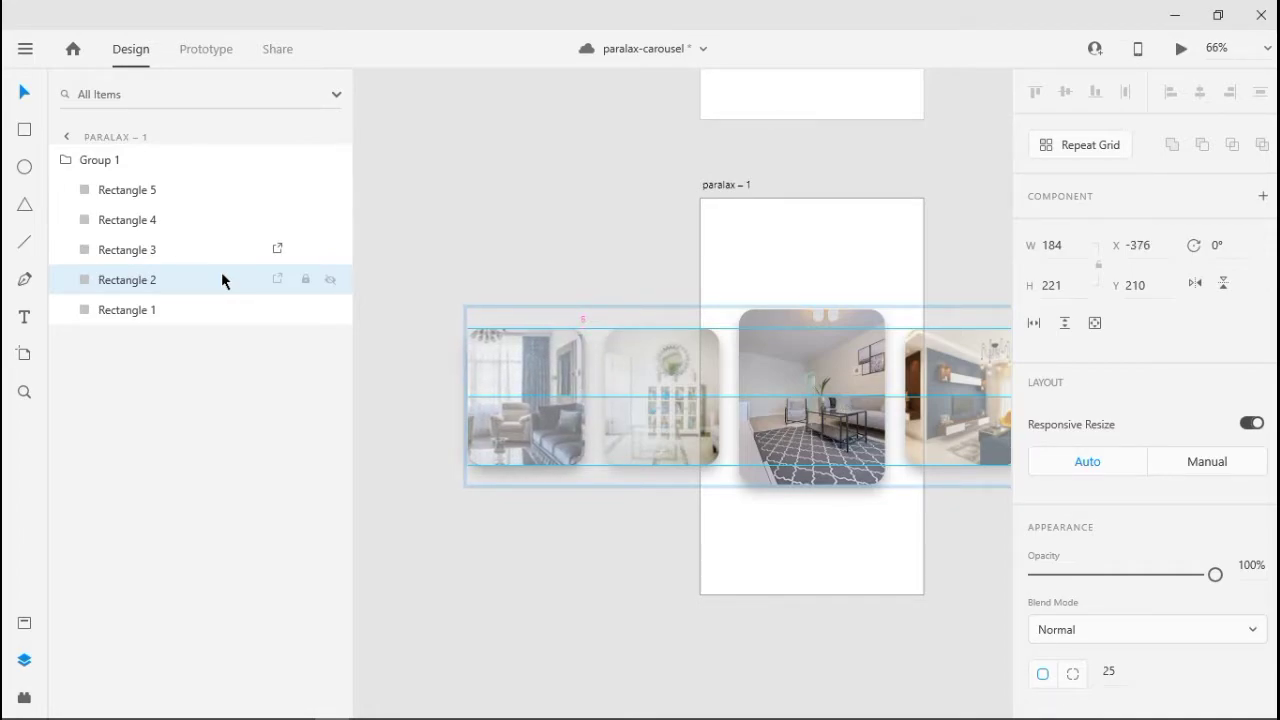
# Delete Rectangle 1 from the duplicated artboard and paste in a copy of Rectangle 1 from the original paralax artboard
pyautogui.click(157, 318)
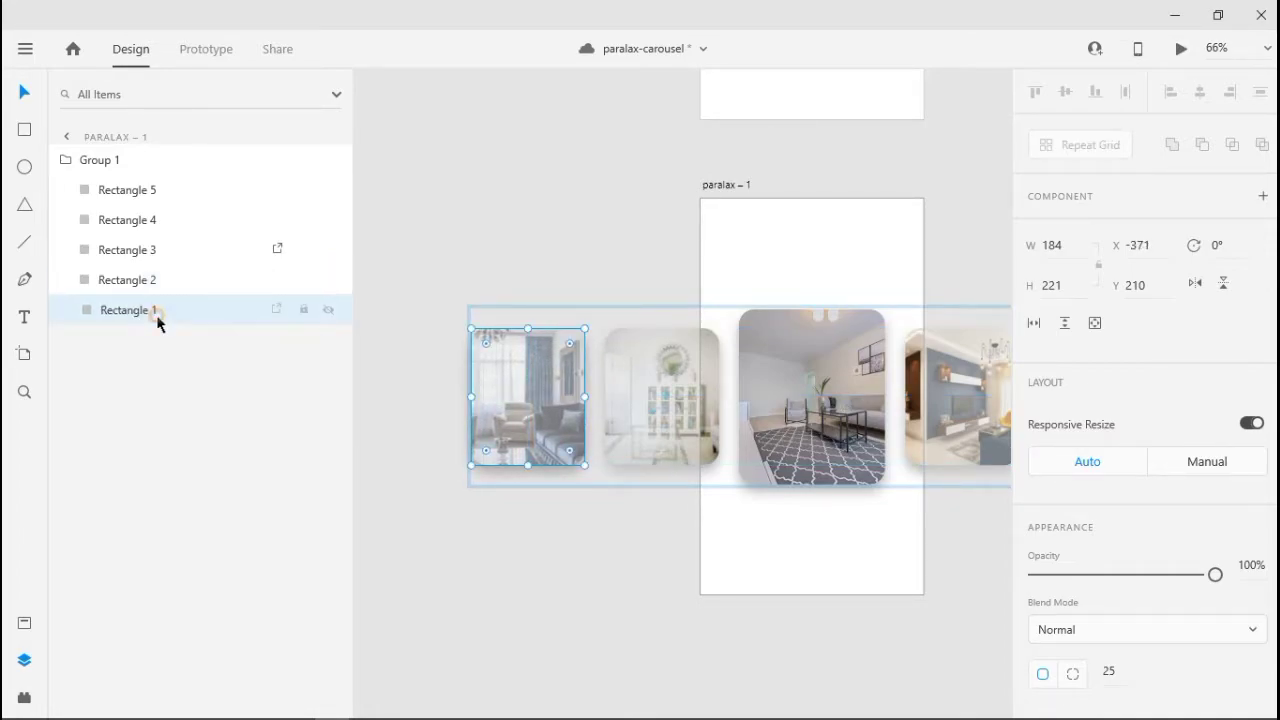
pyautogui.press('Delete')
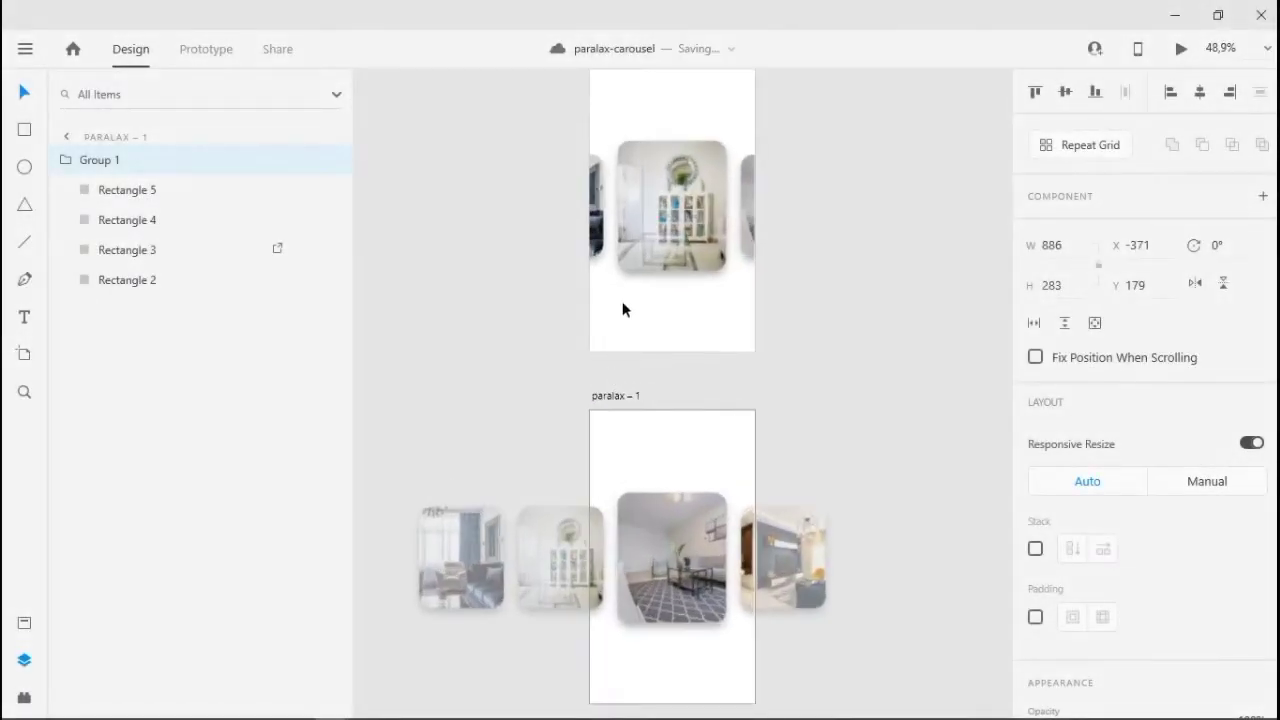
pyautogui.click(659, 195)
pyautogui.doubleClick(466, 205)
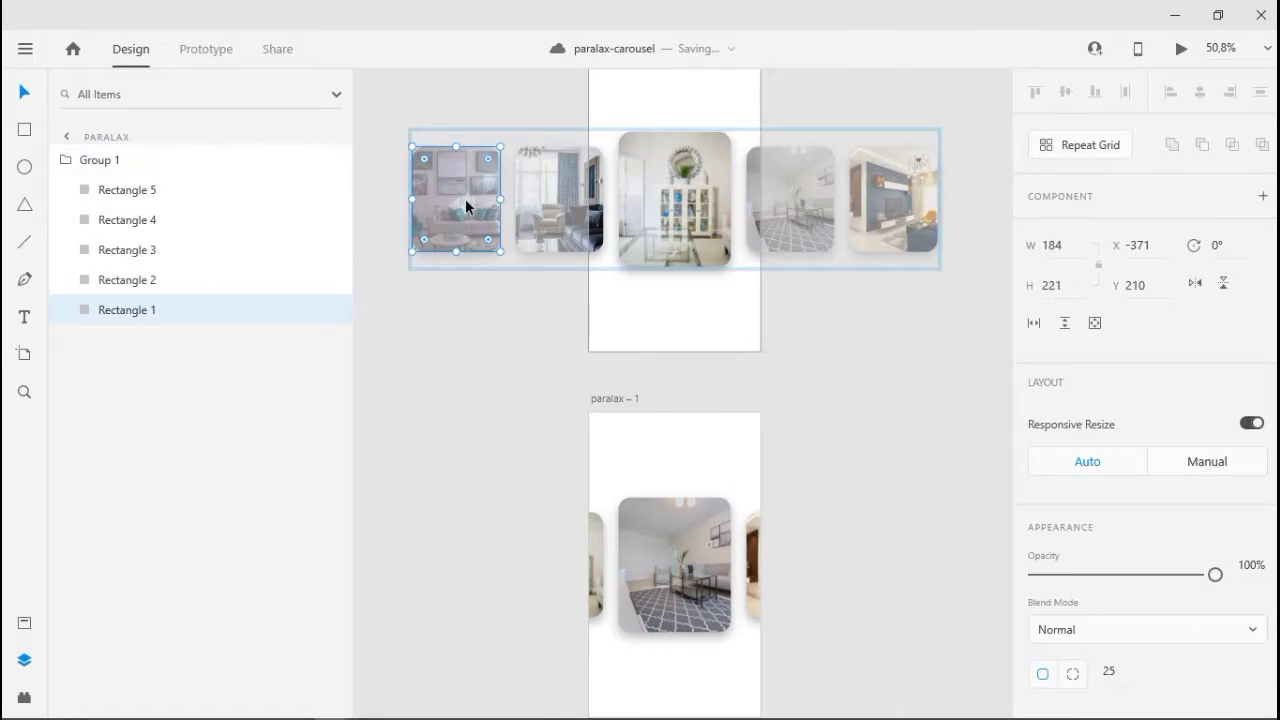
pyautogui.rightClick(466, 205)
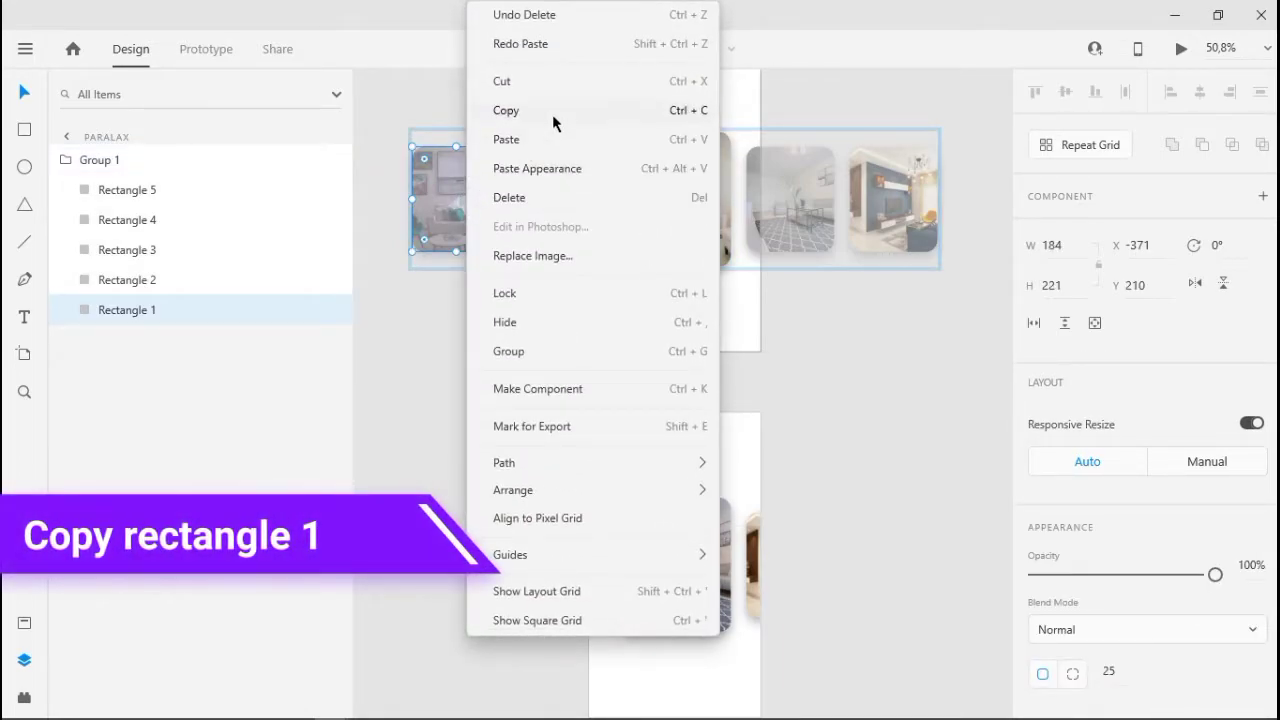
pyautogui.click(553, 119)
pyautogui.click(677, 527)
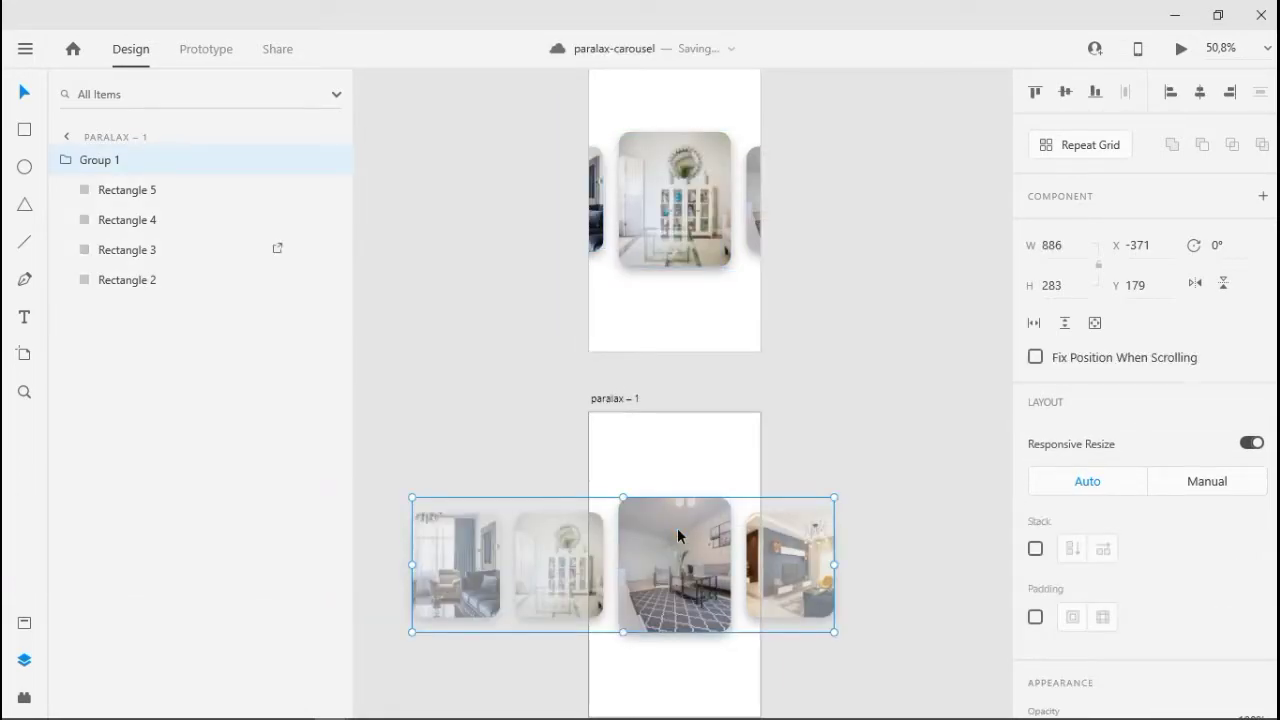
pyautogui.rightClick(677, 527)
pyautogui.click(809, 140)
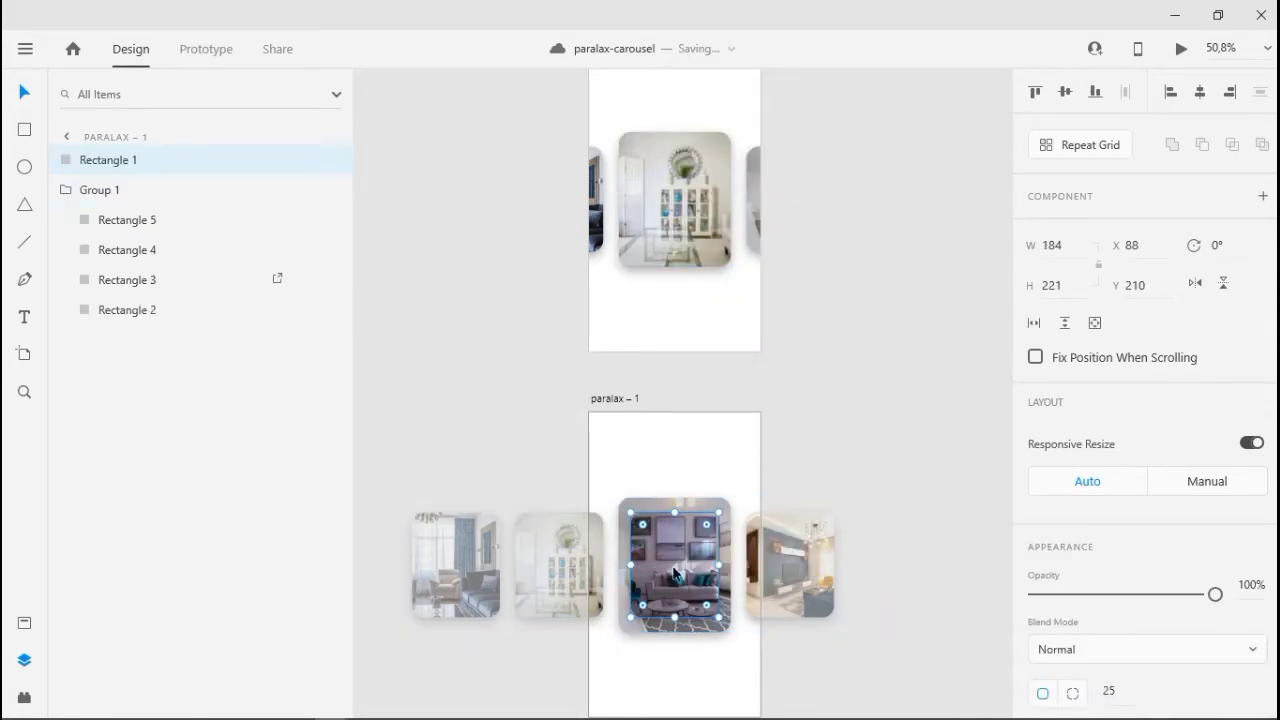
# Put the pasted Rectangle 1 in Group 1 as the lowest layer and place the card at the row's right end, X 548, Y 210
pyautogui.moveTo(180, 160); pyautogui.dragTo(198, 212)
pyautogui.moveTo(662, 590); pyautogui.dragTo(886, 577)
pyautogui.moveTo(222, 236); pyautogui.dragTo(181, 258)
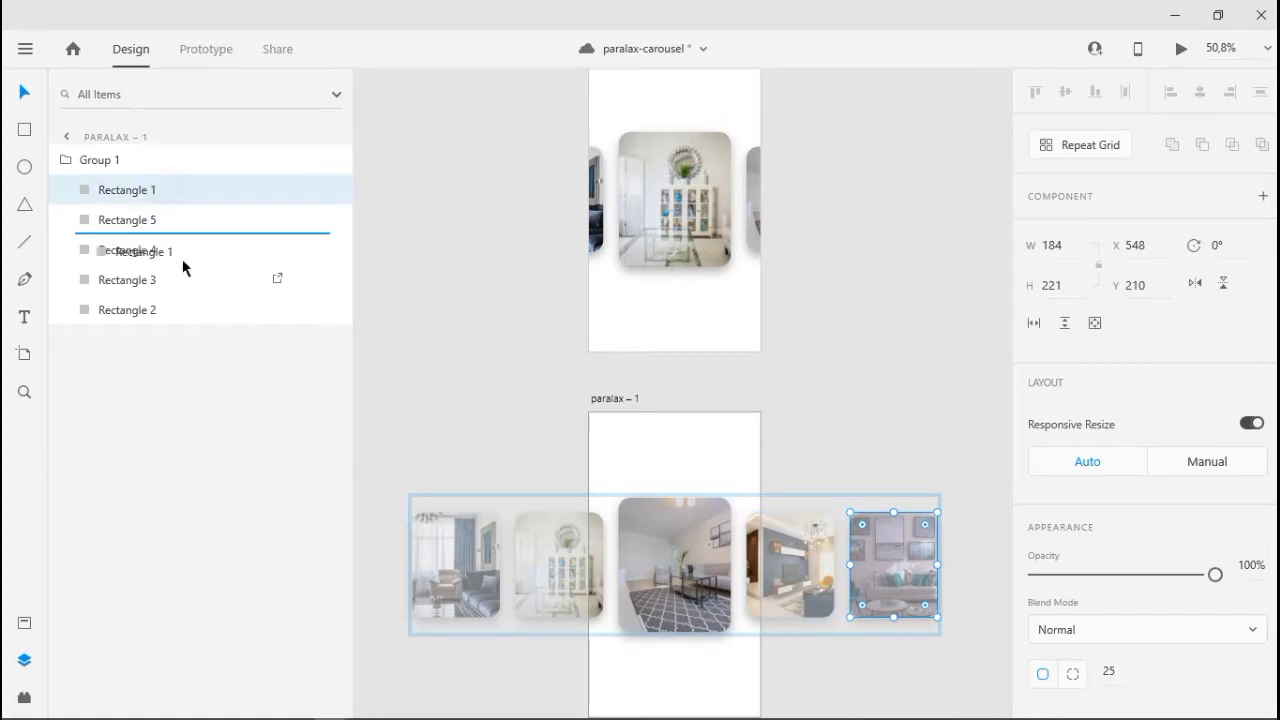
pyautogui.moveTo(194, 318); pyautogui.dragTo(187, 320)
# Rename the Rectangle 1 layer in the duplicated artboard as Rectangle 1-slide
pyautogui.doubleClick(132, 313)
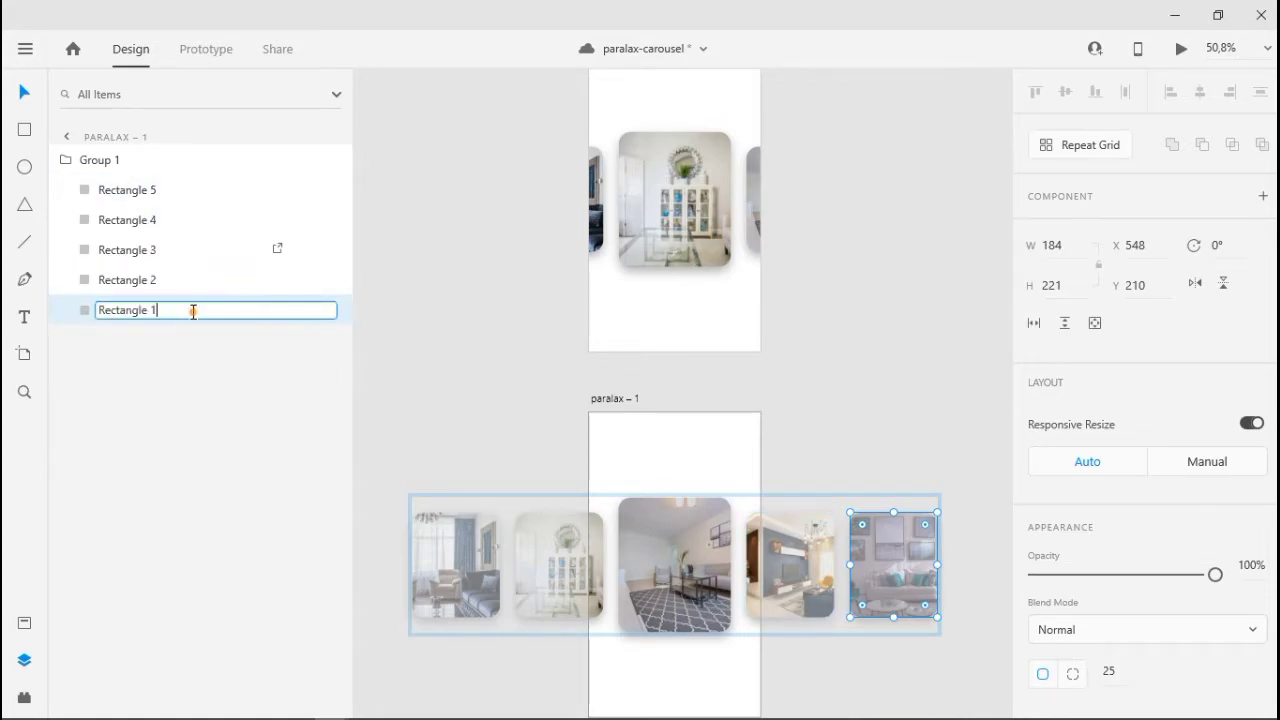
pyautogui.press('Return')
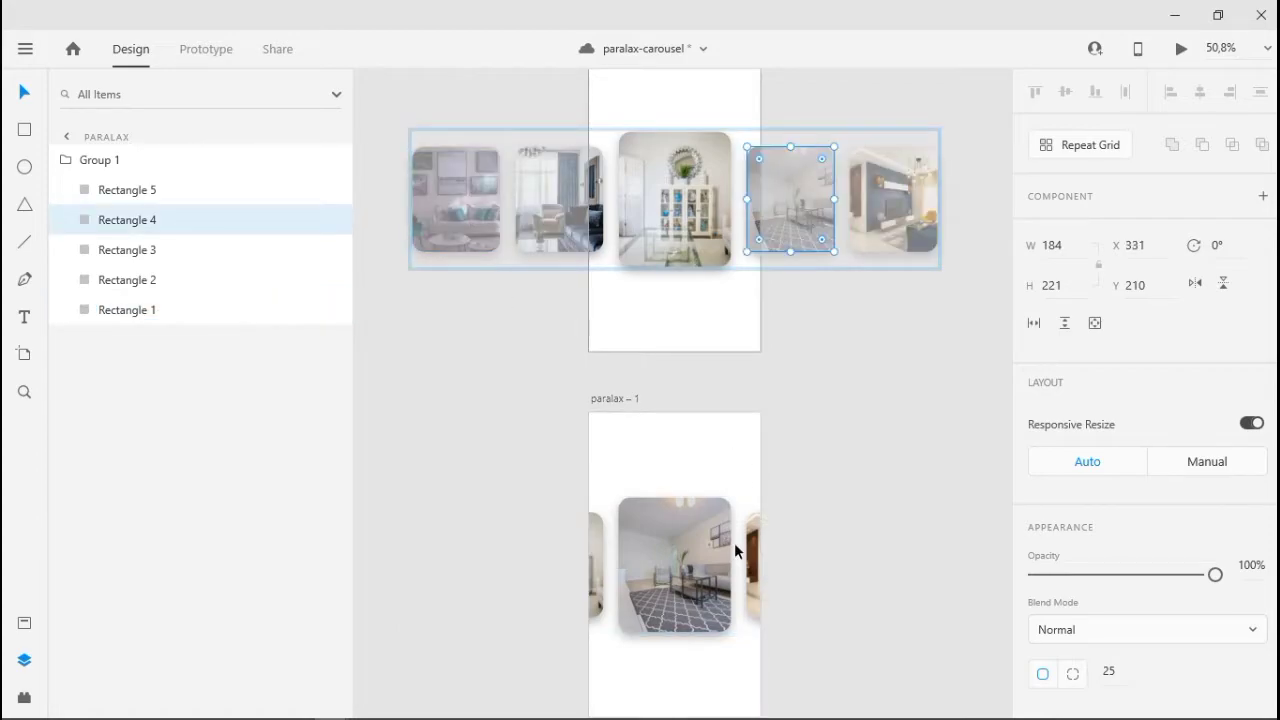
pyautogui.click(752, 555)
pyautogui.doubleClick(902, 576)
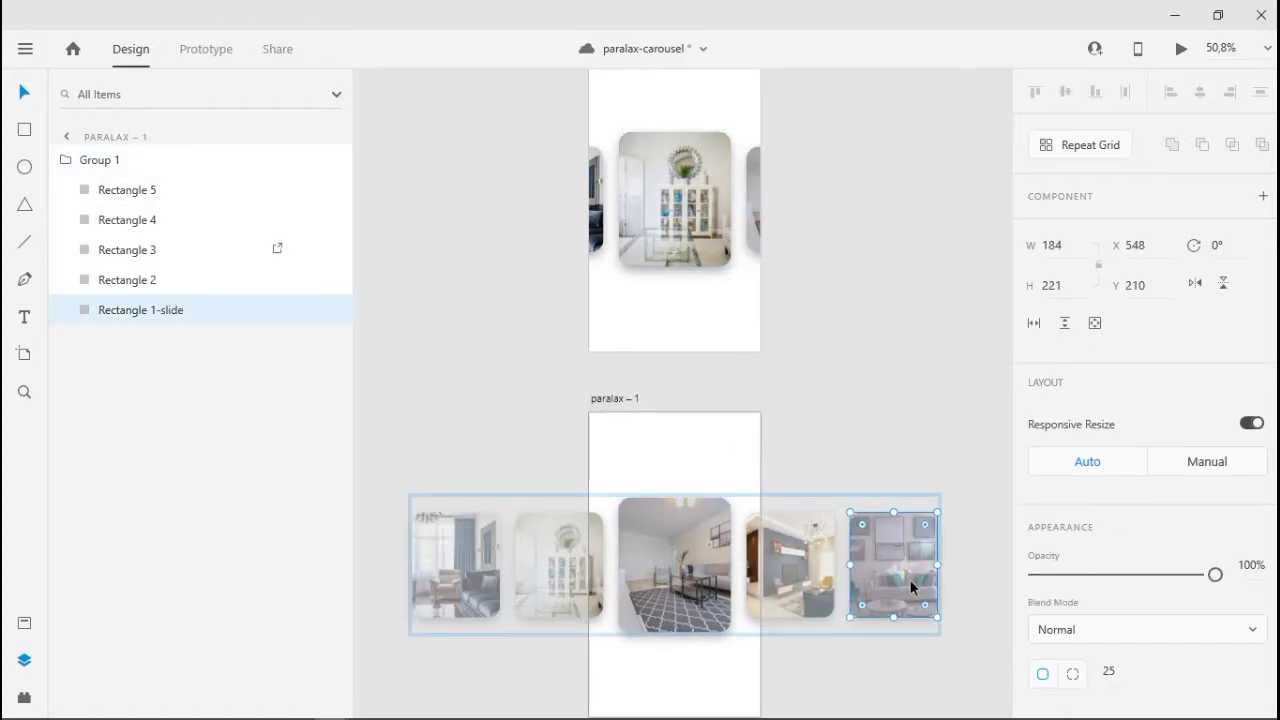
# Shift the photos inside Rectangle 5, Rectangle 4 and Rectangle 3 to the left within their frames to show another side
pyautogui.moveTo(800, 655); pyautogui.dragTo(829, 500)
pyautogui.scroll(4, 868, 444)
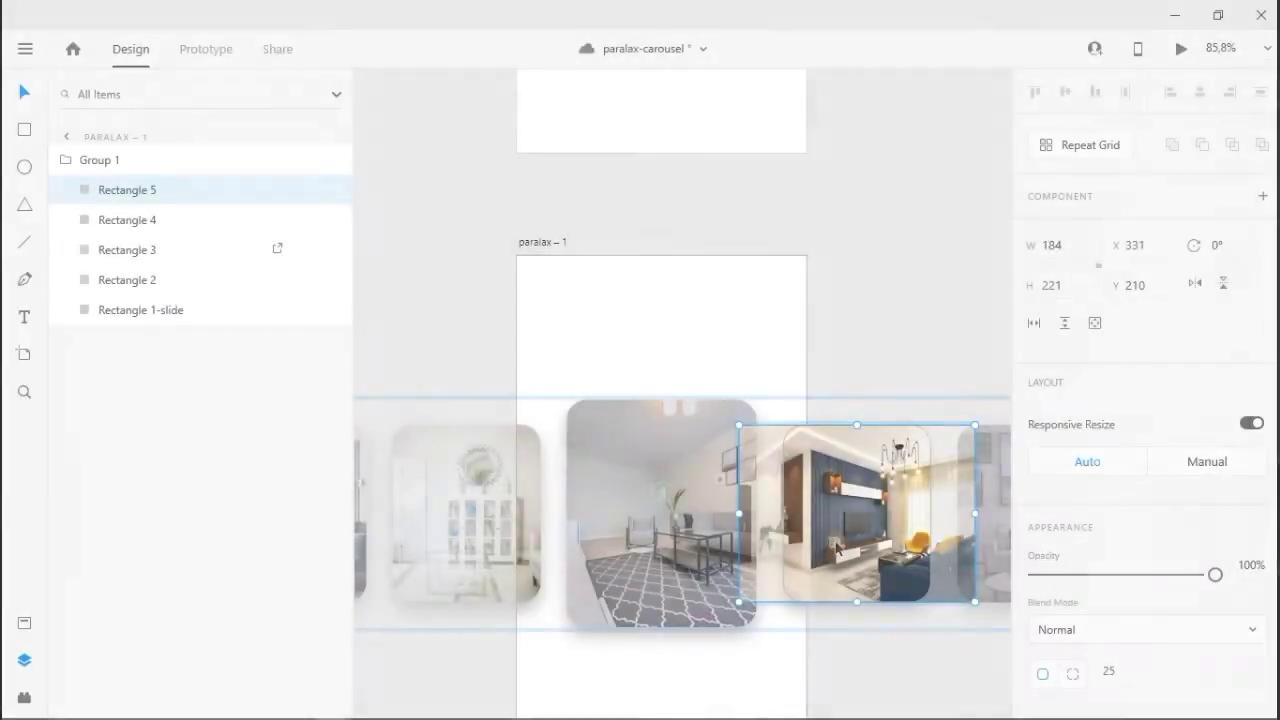
pyautogui.moveTo(873, 546); pyautogui.dragTo(846, 546)
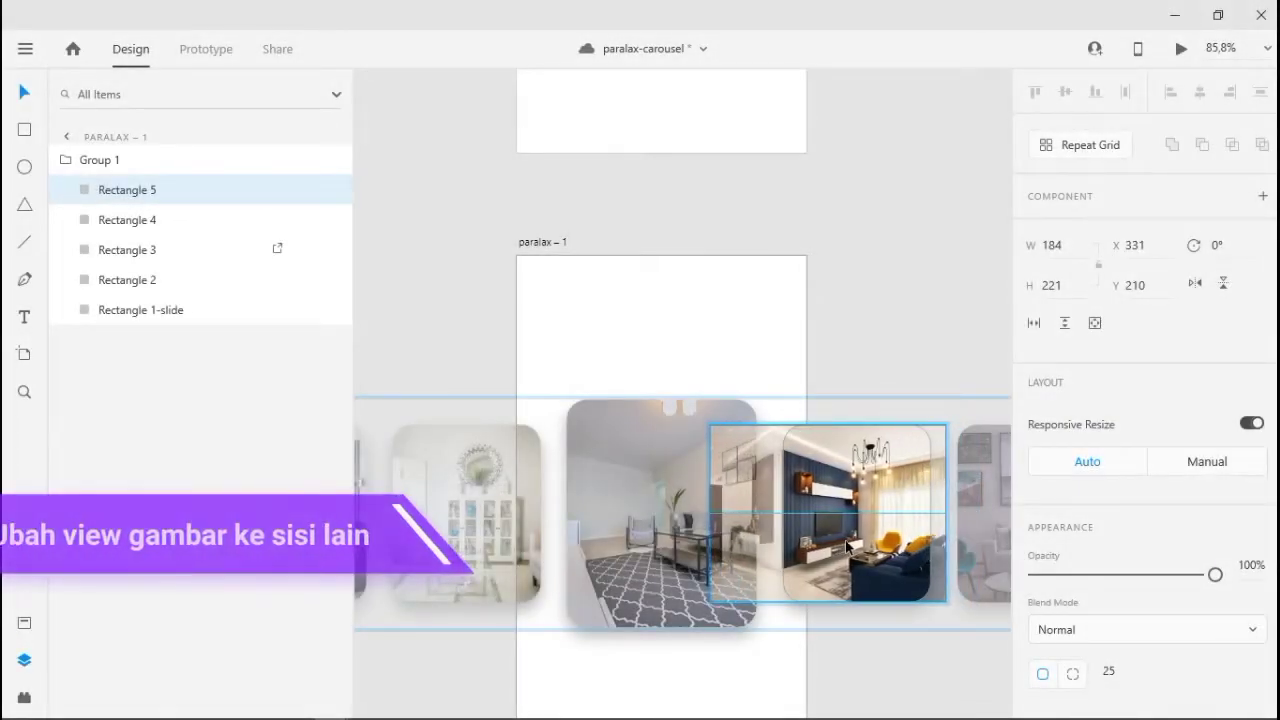
pyautogui.click(633, 552)
pyautogui.doubleClick(688, 552)
pyautogui.moveTo(688, 552); pyautogui.dragTo(645, 555)
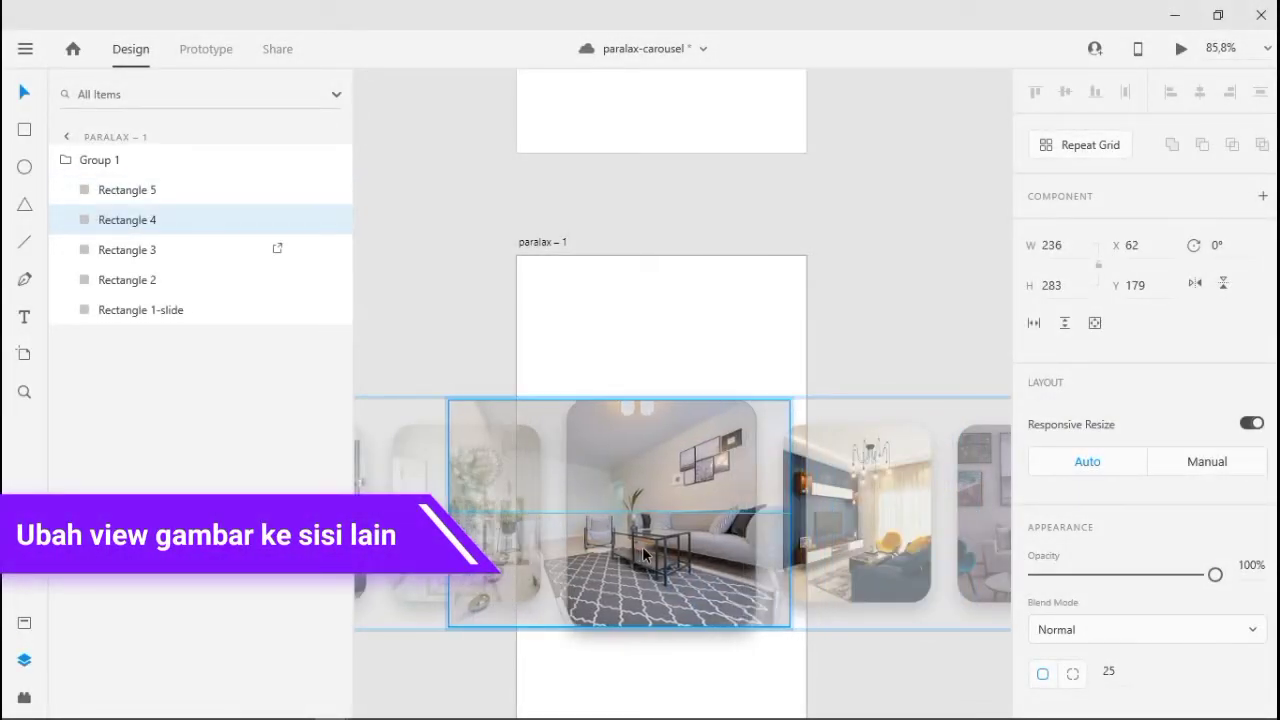
pyautogui.doubleClick(477, 552)
pyautogui.moveTo(477, 552); pyautogui.dragTo(457, 553)
pyautogui.click(616, 360)
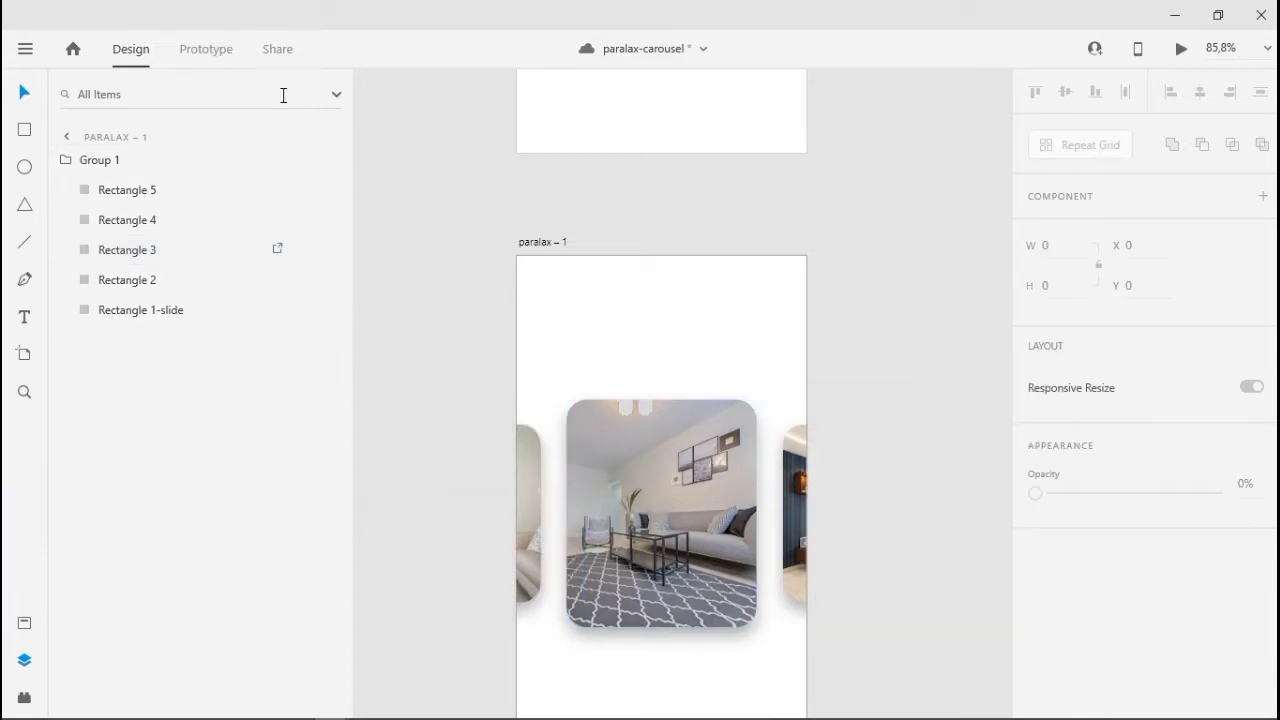
# In prototype mode, link the paralax artboard's Rectangle 4 to paralax – 1 with Tap, Auto-Animate, Ease In-Out and a 1 s duration
pyautogui.click(206, 49)
pyautogui.scroll(-5, 611, 194)
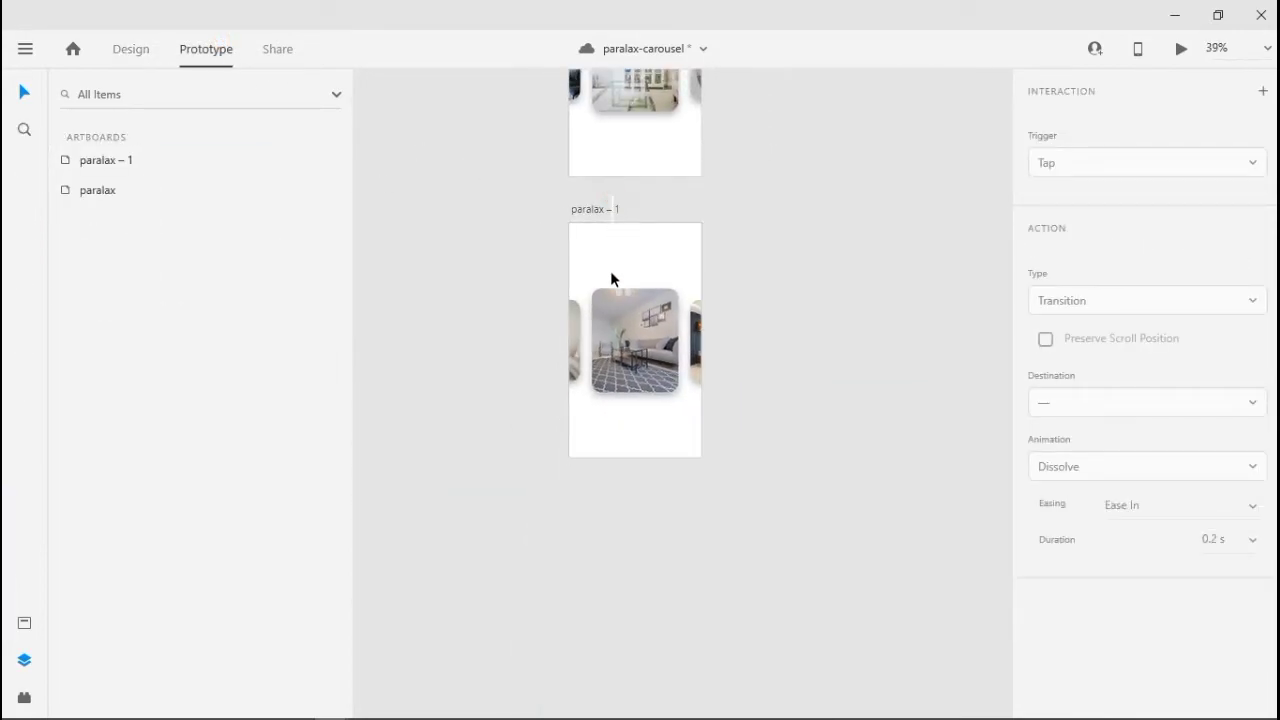
pyautogui.moveTo(621, 211); pyautogui.dragTo(643, 349)
pyautogui.doubleClick(745, 198)
pyautogui.moveTo(780, 195); pyautogui.dragTo(669, 481)
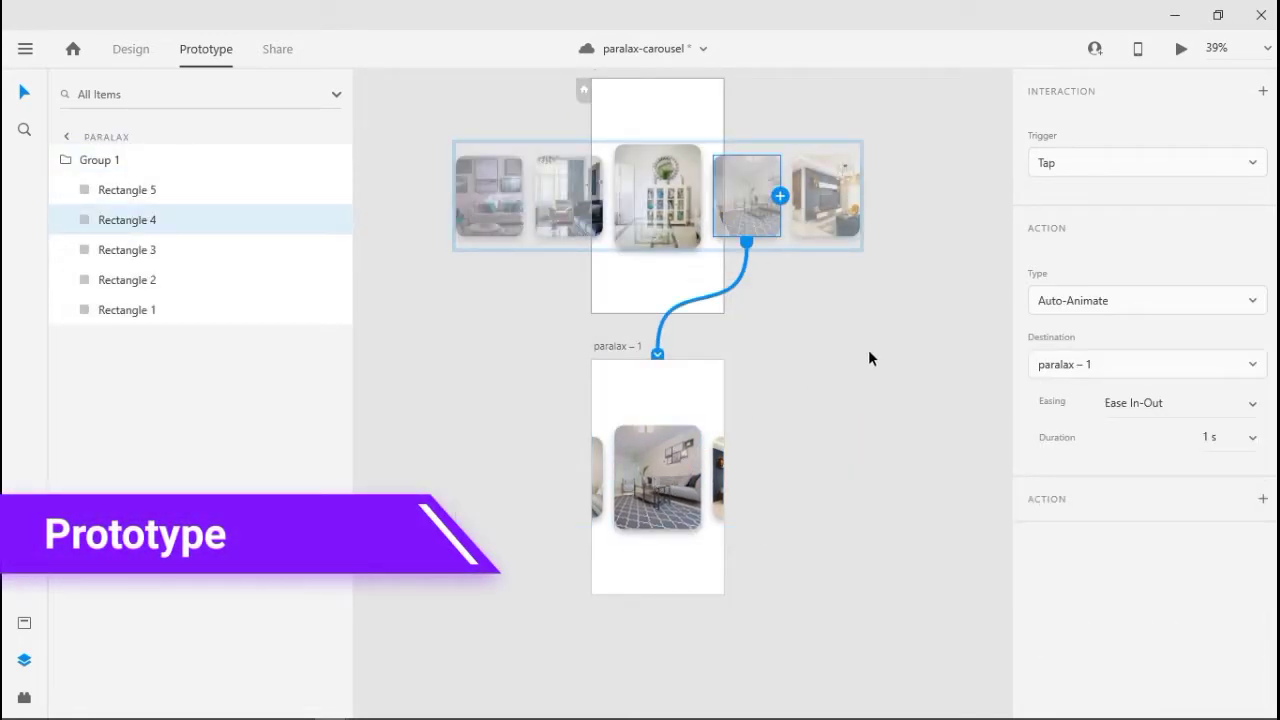
pyautogui.click(1070, 300)
pyautogui.click(1062, 300)
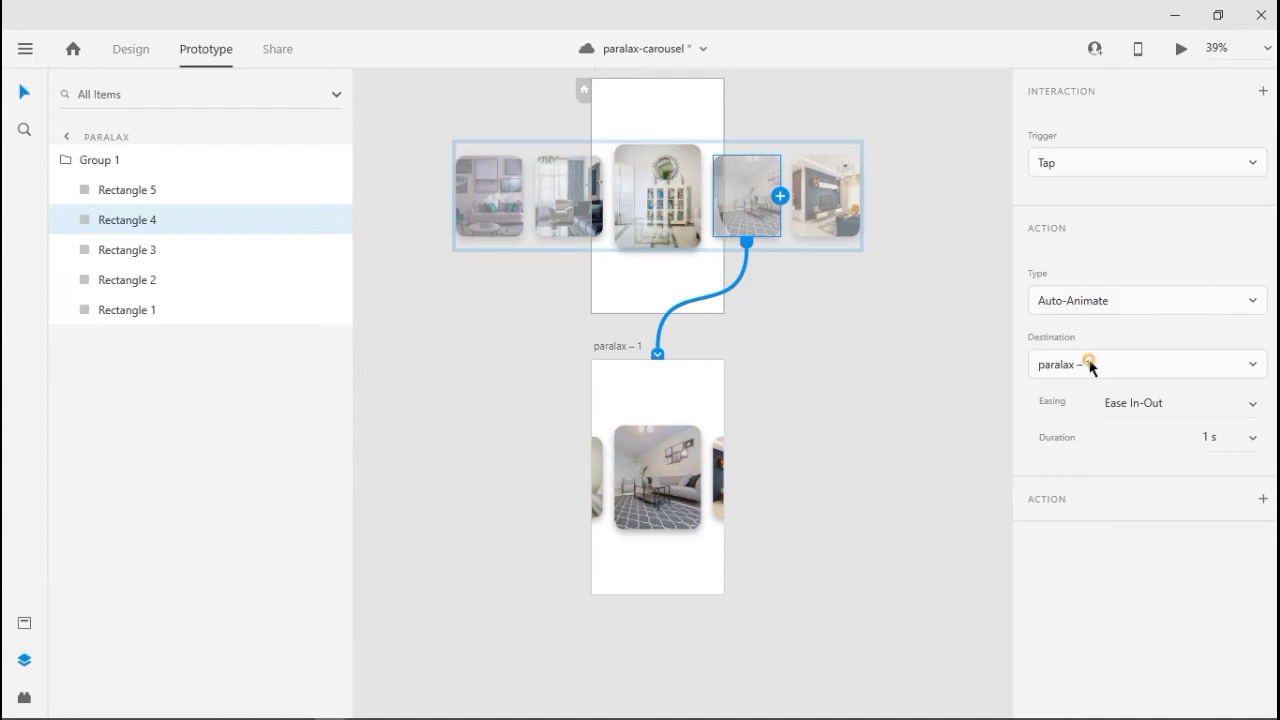
pyautogui.click(1253, 405)
pyautogui.click(1219, 416)
pyautogui.click(1250, 437)
pyautogui.click(1221, 450)
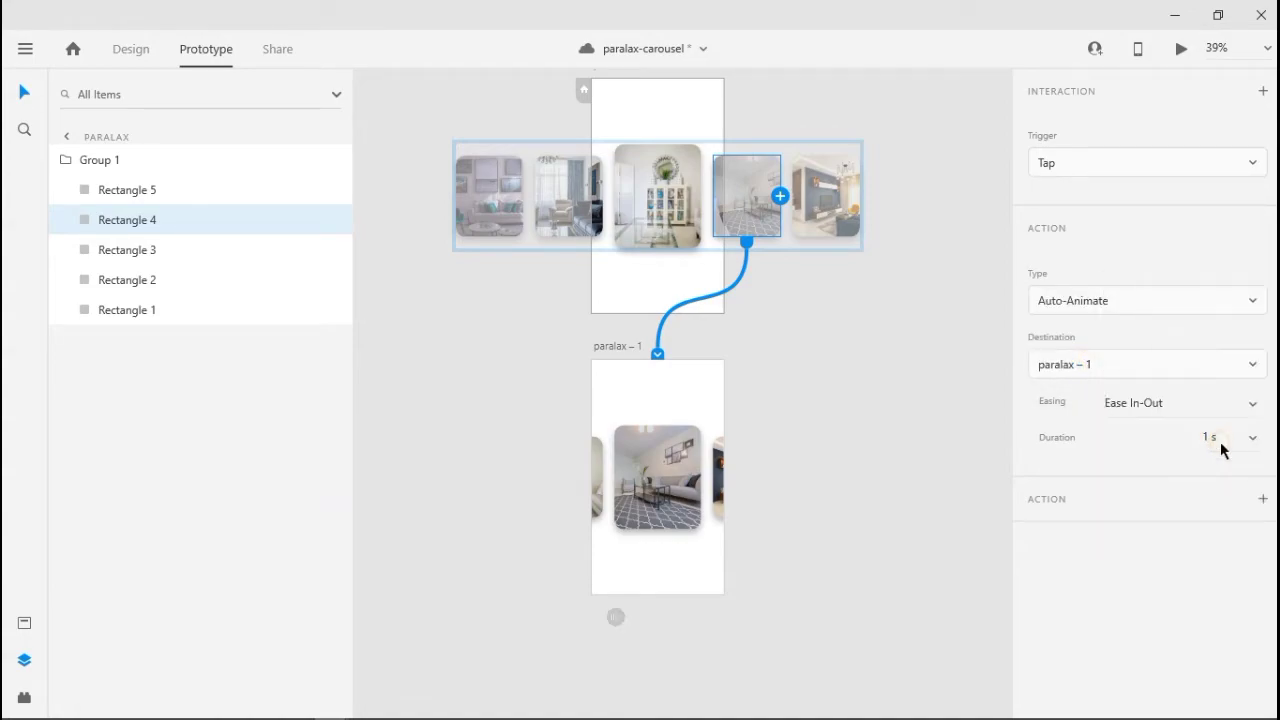
# Link Rectangle 3 in paralax – 1 back to the paralax artboard with a Tap Auto-Animate interaction
pyautogui.click(600, 495)
pyautogui.moveTo(602, 468); pyautogui.dragTo(640, 245)
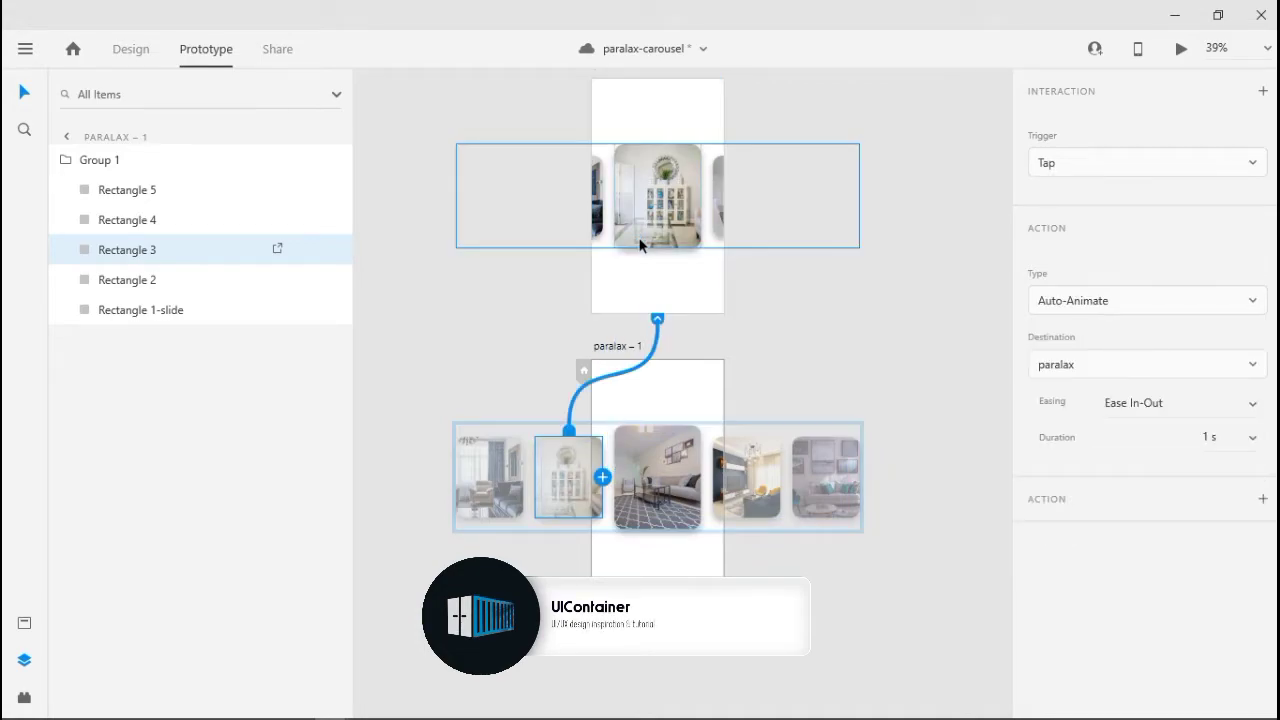
# Preview the prototype from the paralax artboard and test switching between the two carousel states by tapping the side cards
pyautogui.click(666, 288)
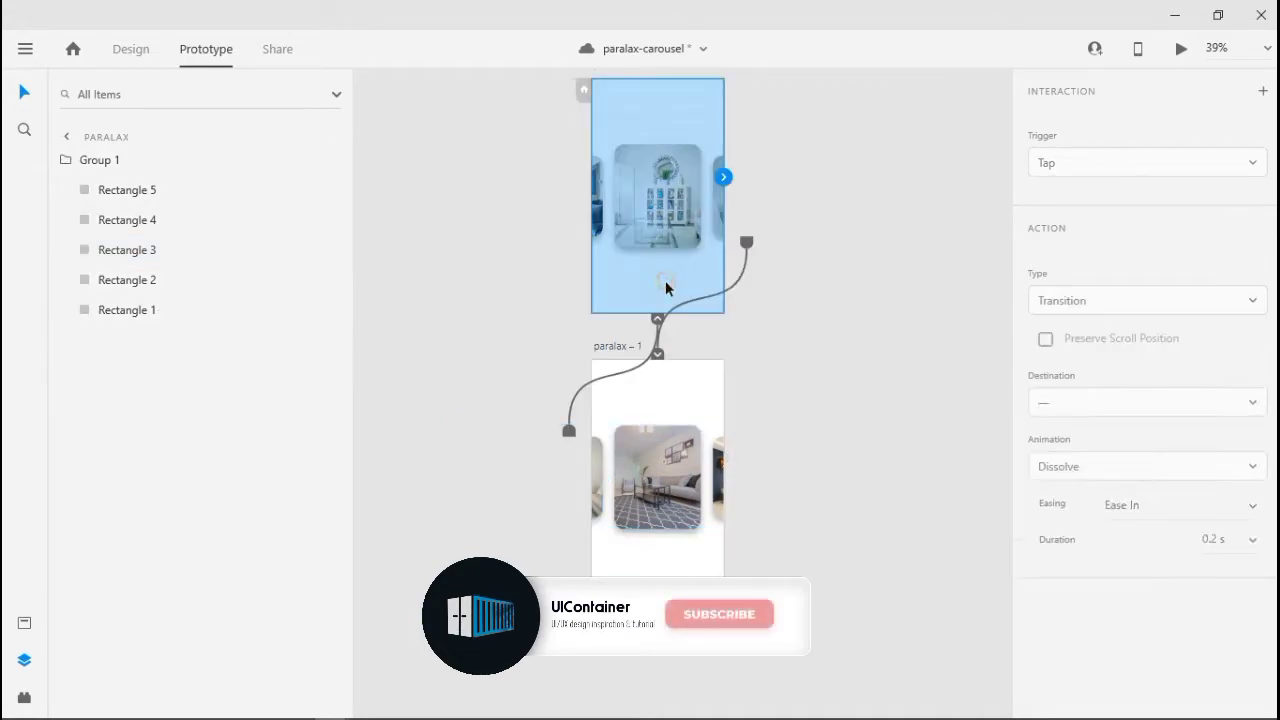
pyautogui.click(1180, 49)
pyautogui.click(528, 425)
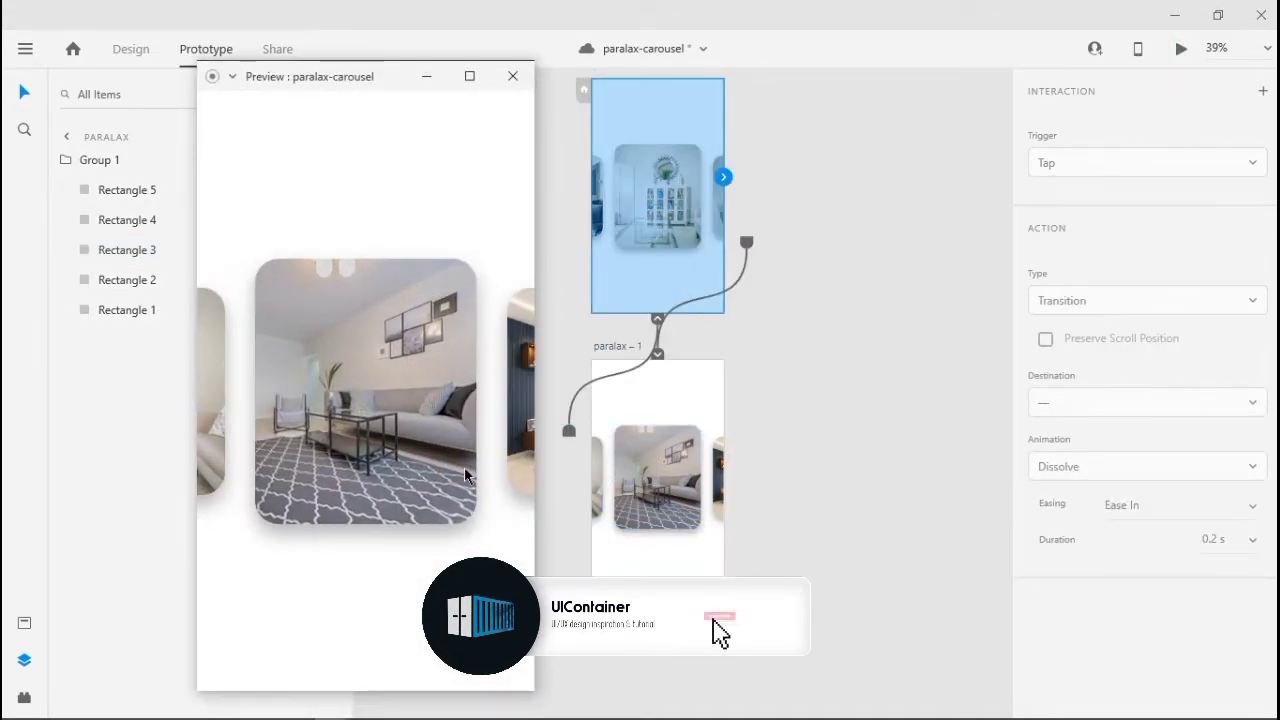
pyautogui.click(219, 451)
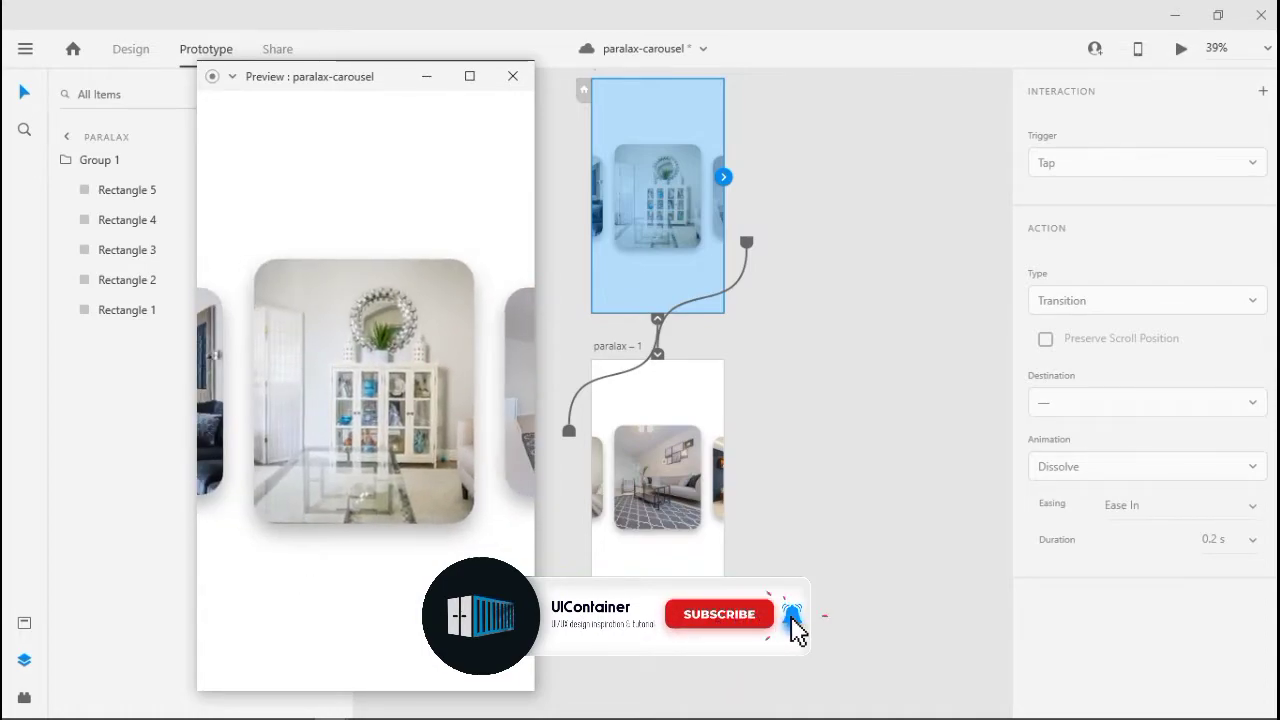
pyautogui.click(457, 553)
pyautogui.click(425, 78)
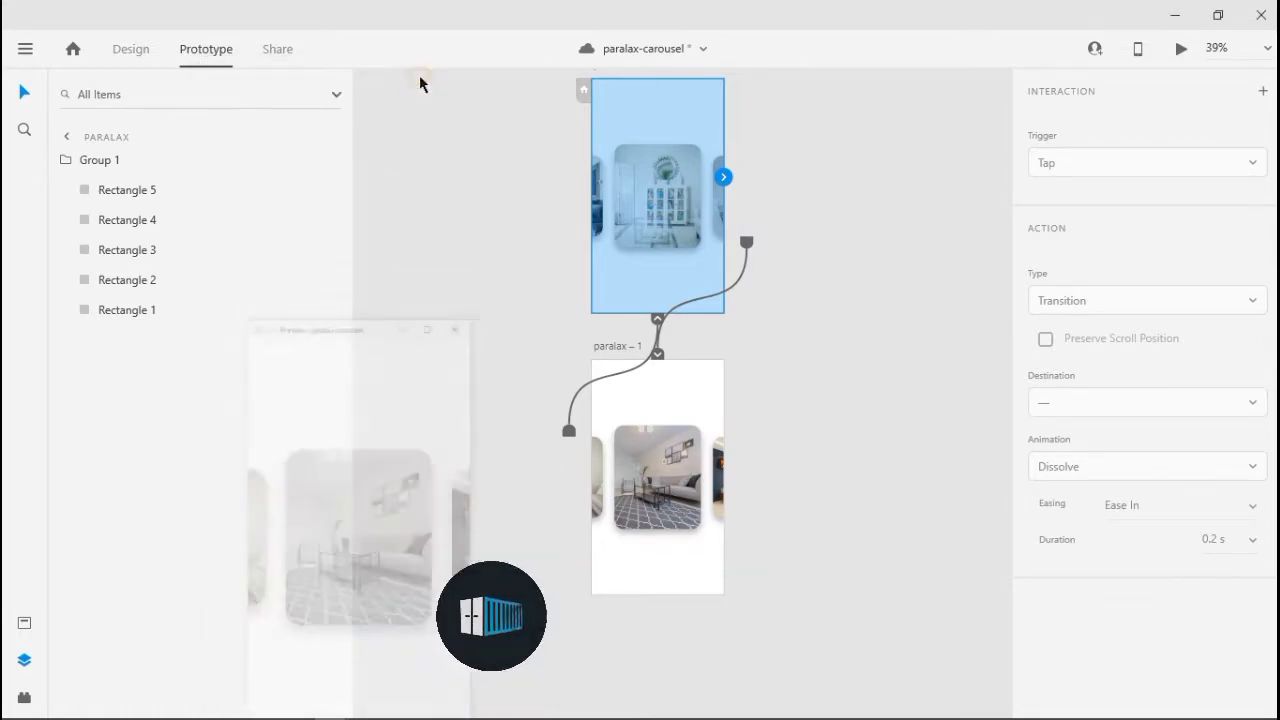
# In design mode, rename the paralax – 1 artboard to animation-1
pyautogui.click(131, 49)
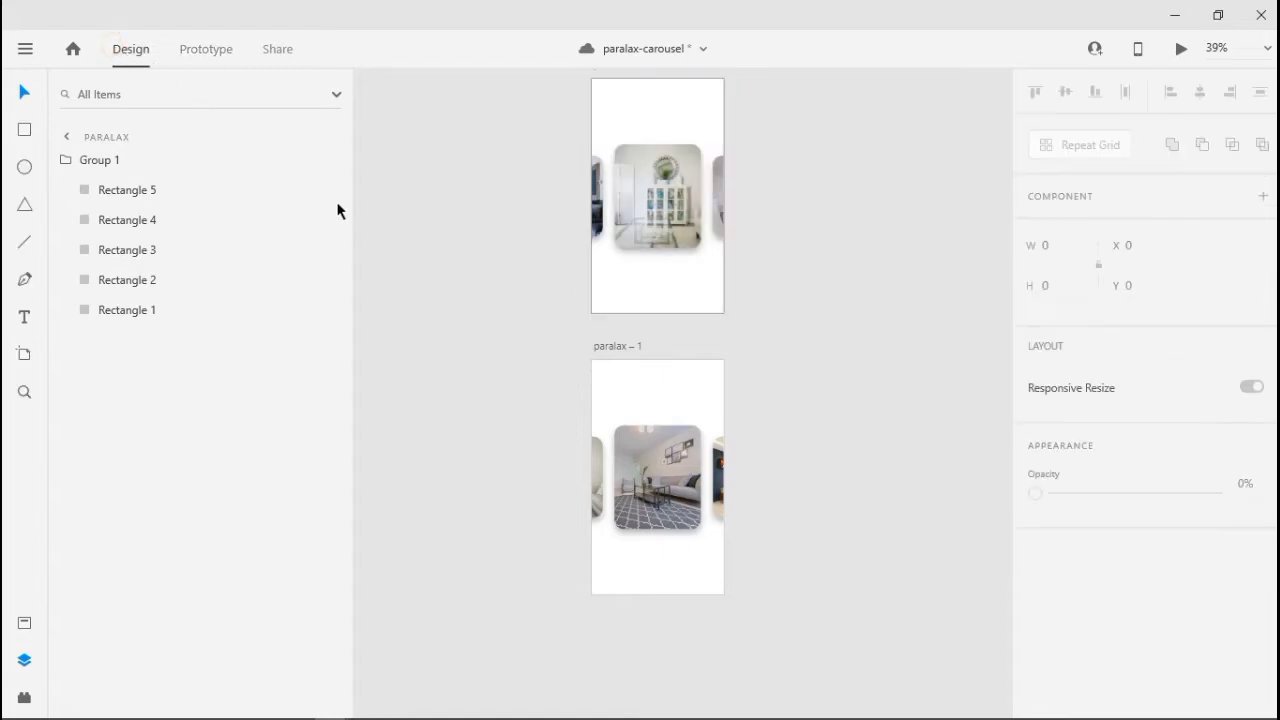
pyautogui.click(641, 468)
pyautogui.doubleClick(608, 347)
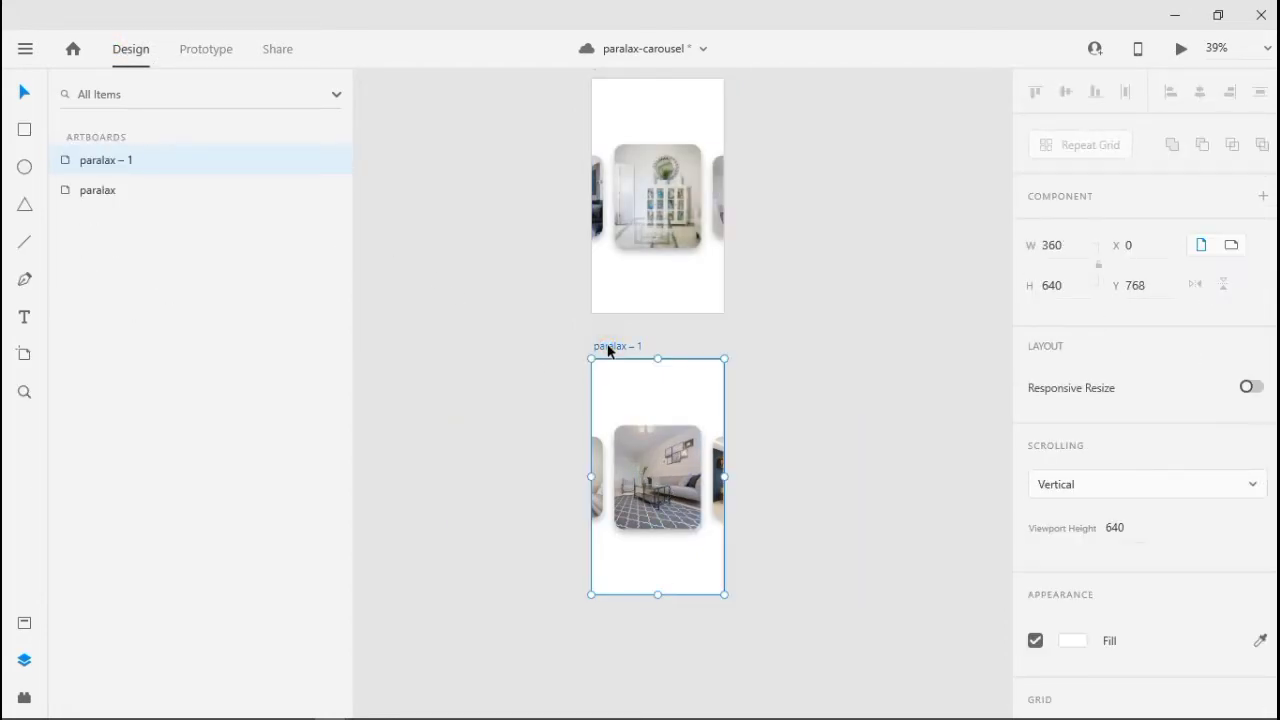
pyautogui.write('animation')
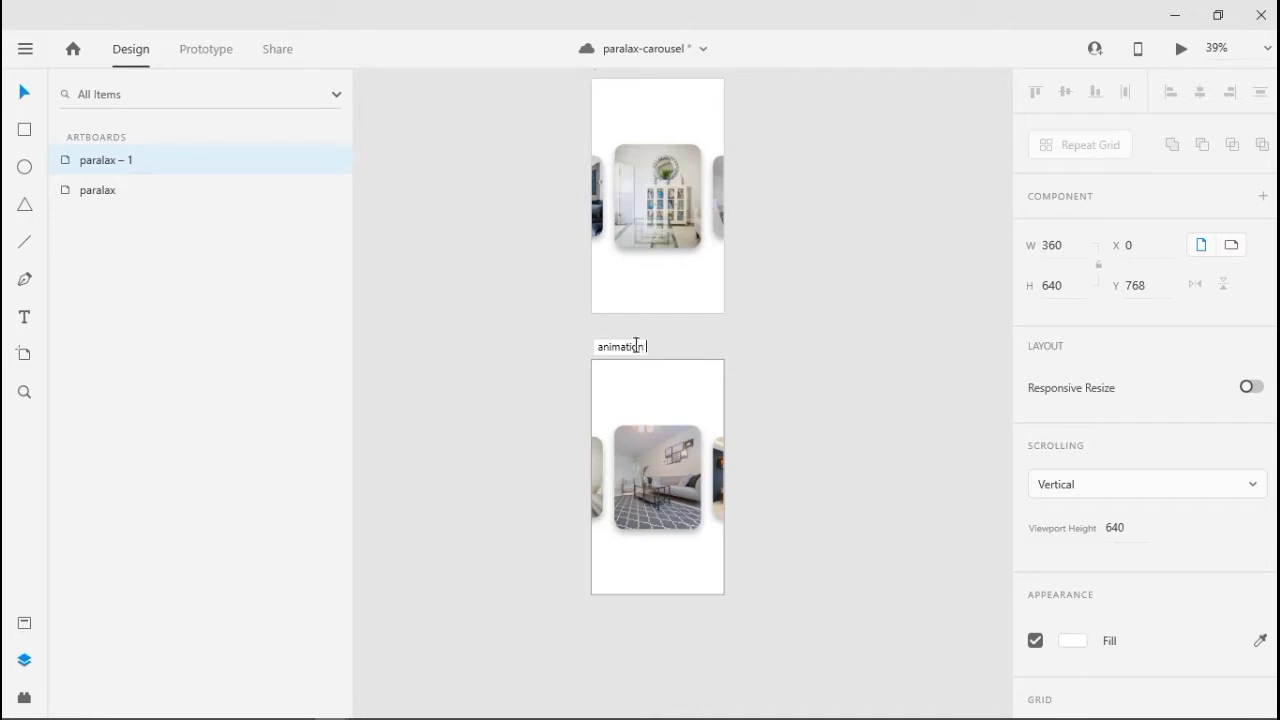
pyautogui.write('-1')
pyautogui.press('Return')
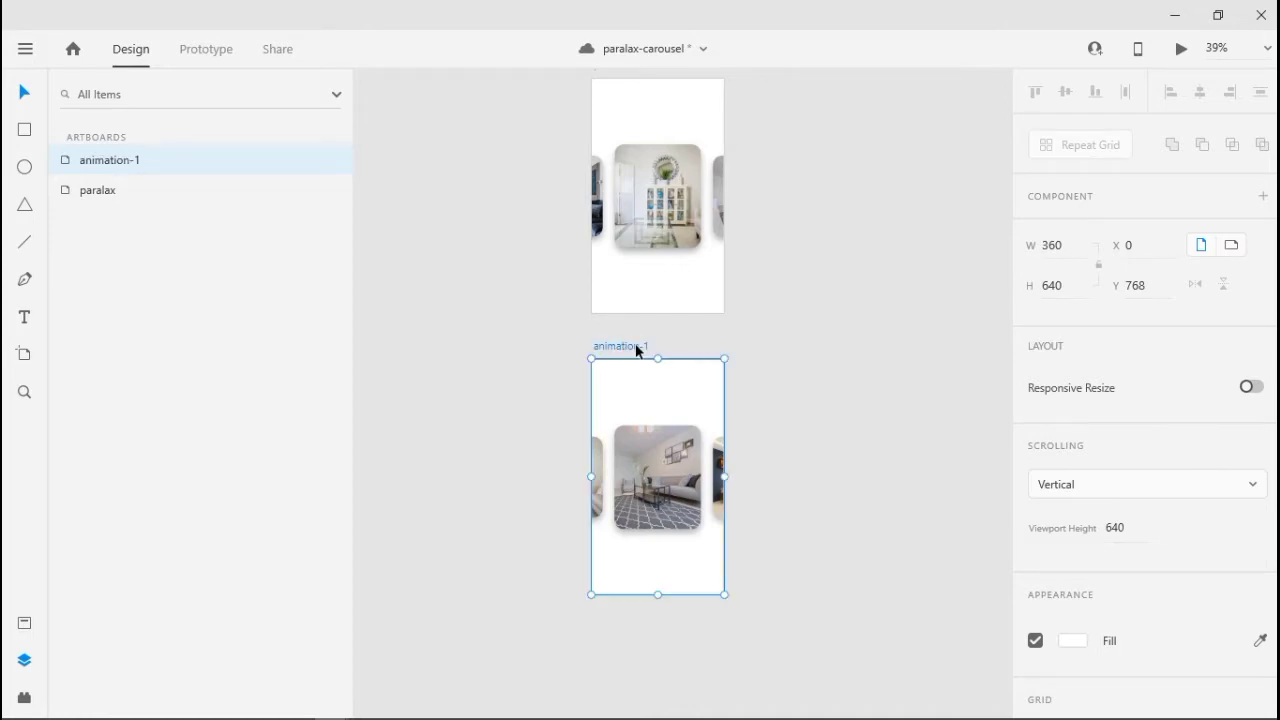
# Duplicate the animation-1 artboard and place the copy to its right at X 648, Y 768
pyautogui.hotkey('ctrl', 'd')
pyautogui.moveTo(774, 353); pyautogui.dragTo(863, 357)
pyautogui.scroll(5, 831, 343)
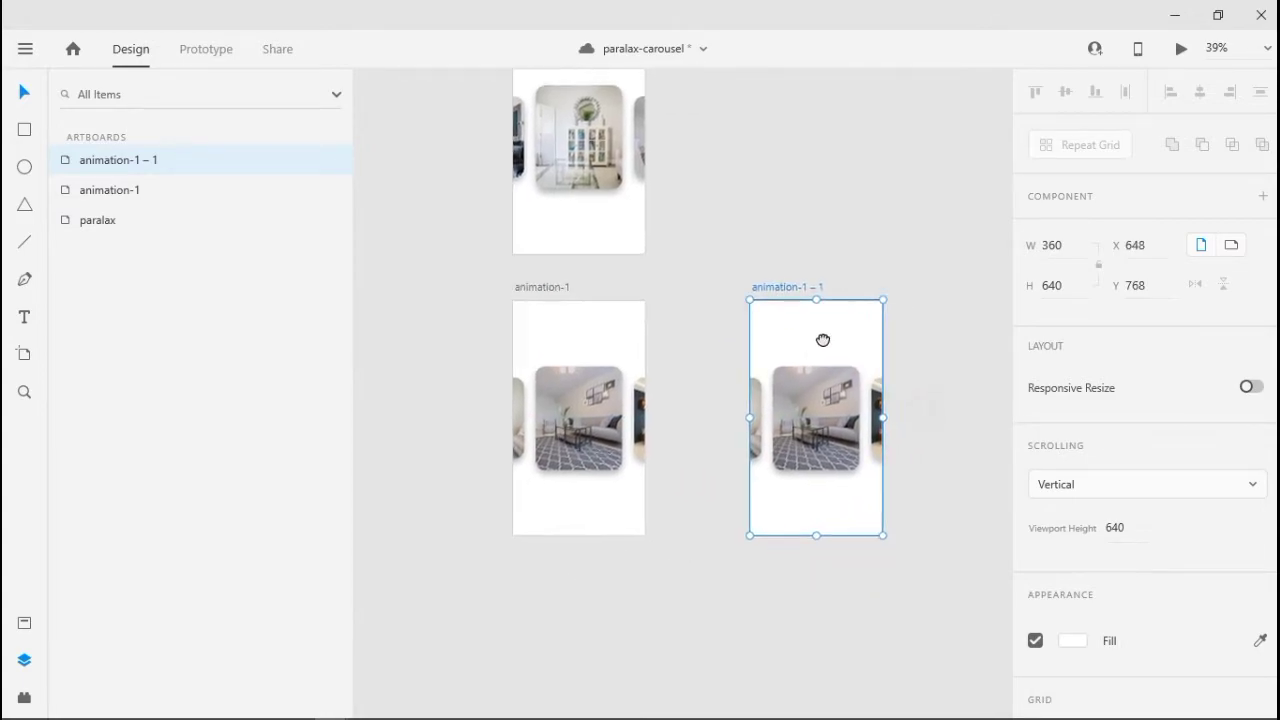
# In the duplicated artboard's card group, shift Rectangle 1-slide left to X 331, into the slot just right of the central card
pyautogui.click(716, 455)
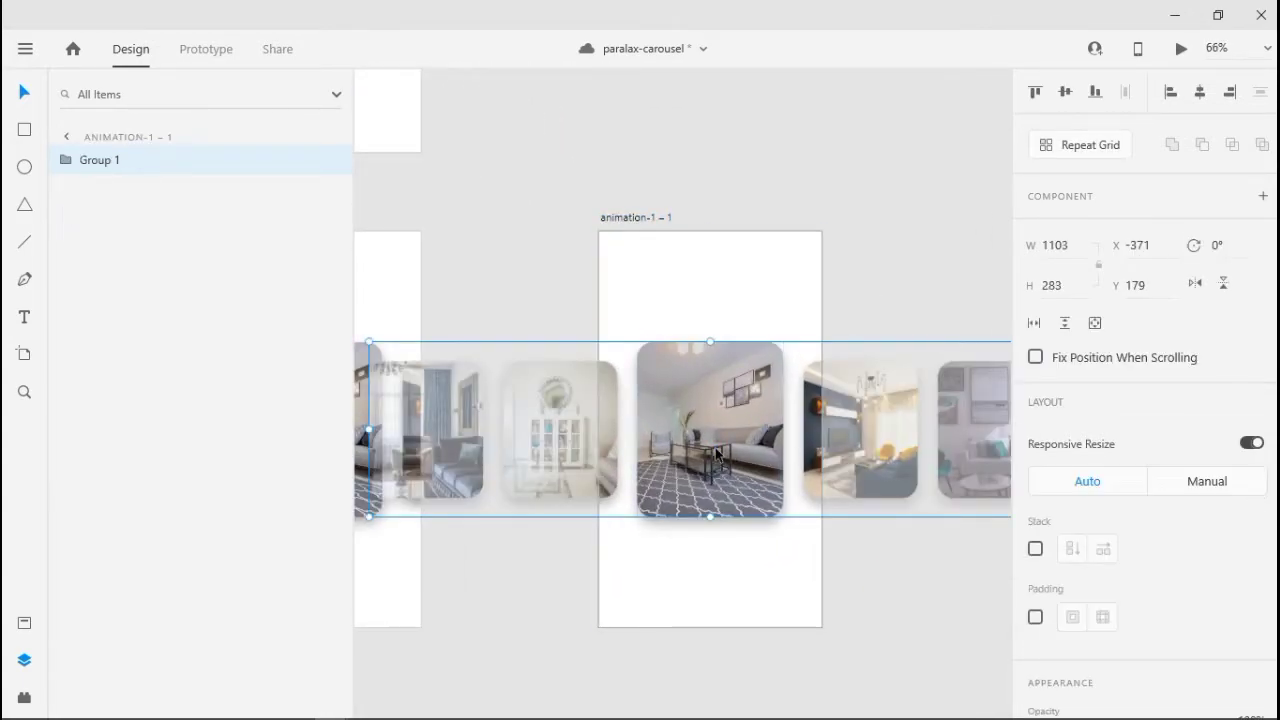
pyautogui.doubleClick(971, 456)
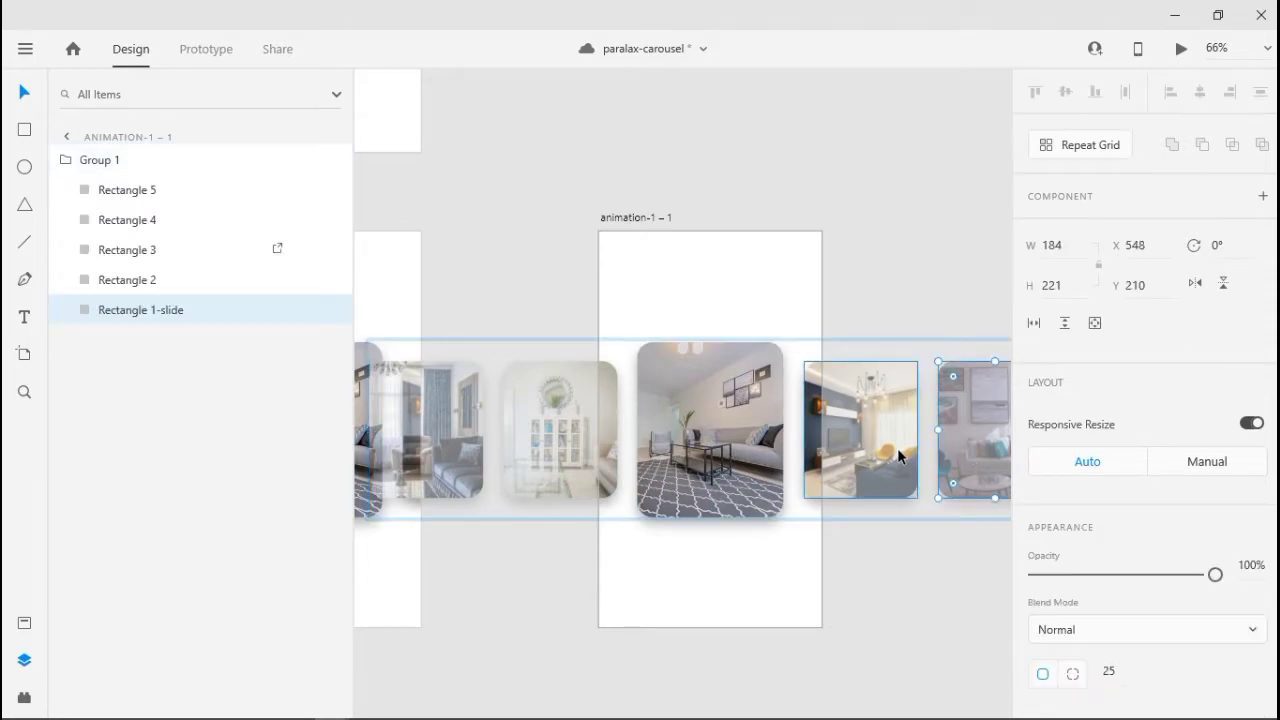
pyautogui.press('Left')
pyautogui.press('Left')
pyautogui.press('Left')
pyautogui.press('Left')
pyautogui.press('Left')
pyautogui.press('Left')
pyautogui.press('Left')
pyautogui.press('Left')
pyautogui.press('Left')
pyautogui.press('Left')
pyautogui.press('Left')
pyautogui.press('Left')
pyautogui.press('Left')
pyautogui.press('Left')
pyautogui.press('Left')
pyautogui.press('Left')
pyautogui.press('Left')
pyautogui.press('Left')
pyautogui.press('Left')
pyautogui.press('Left')
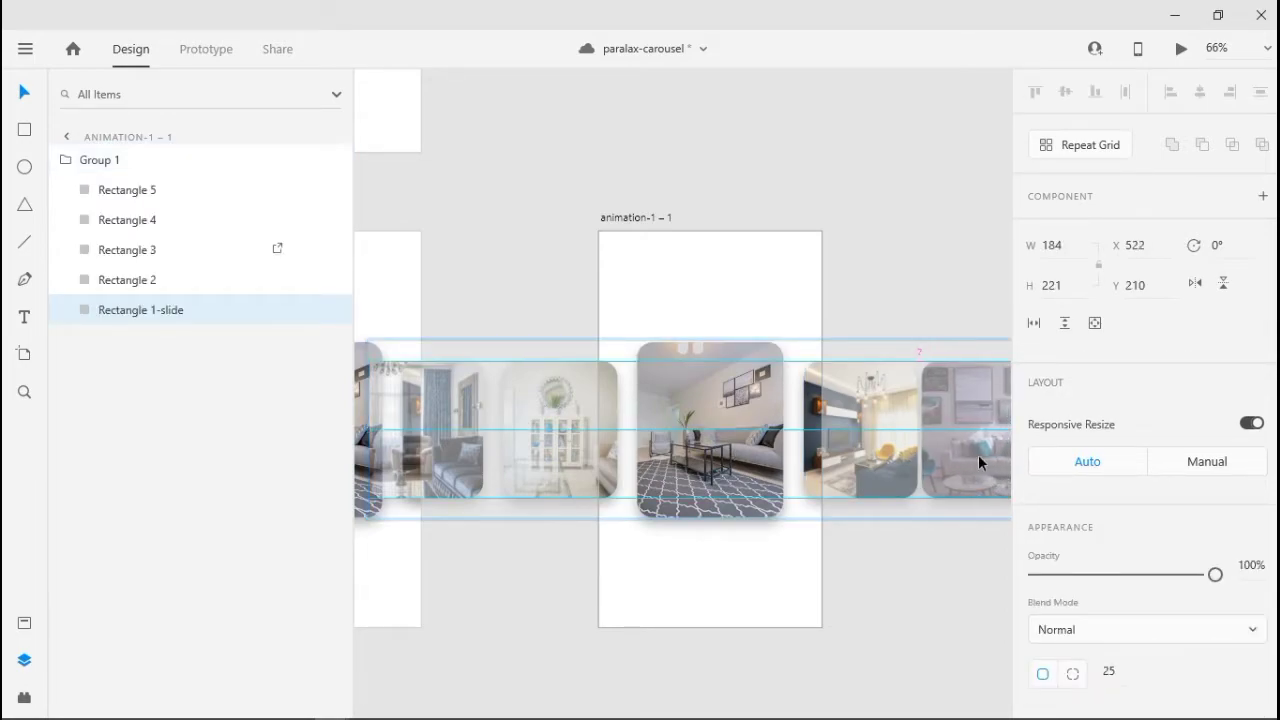
pyautogui.press('Left')
pyautogui.press('Left')
pyautogui.press('Left')
pyautogui.press('Left')
pyautogui.press('Left')
pyautogui.press('Left')
pyautogui.press('Left')
pyautogui.press('Left')
pyautogui.press('Left')
pyautogui.press('Left')
pyautogui.press('Left')
pyautogui.press('Left')
pyautogui.press('Left')
pyautogui.press('Left')
pyautogui.press('Left')
pyautogui.press('Left')
pyautogui.press('Left')
pyautogui.press('Left')
pyautogui.press('Left')
pyautogui.press('Left')
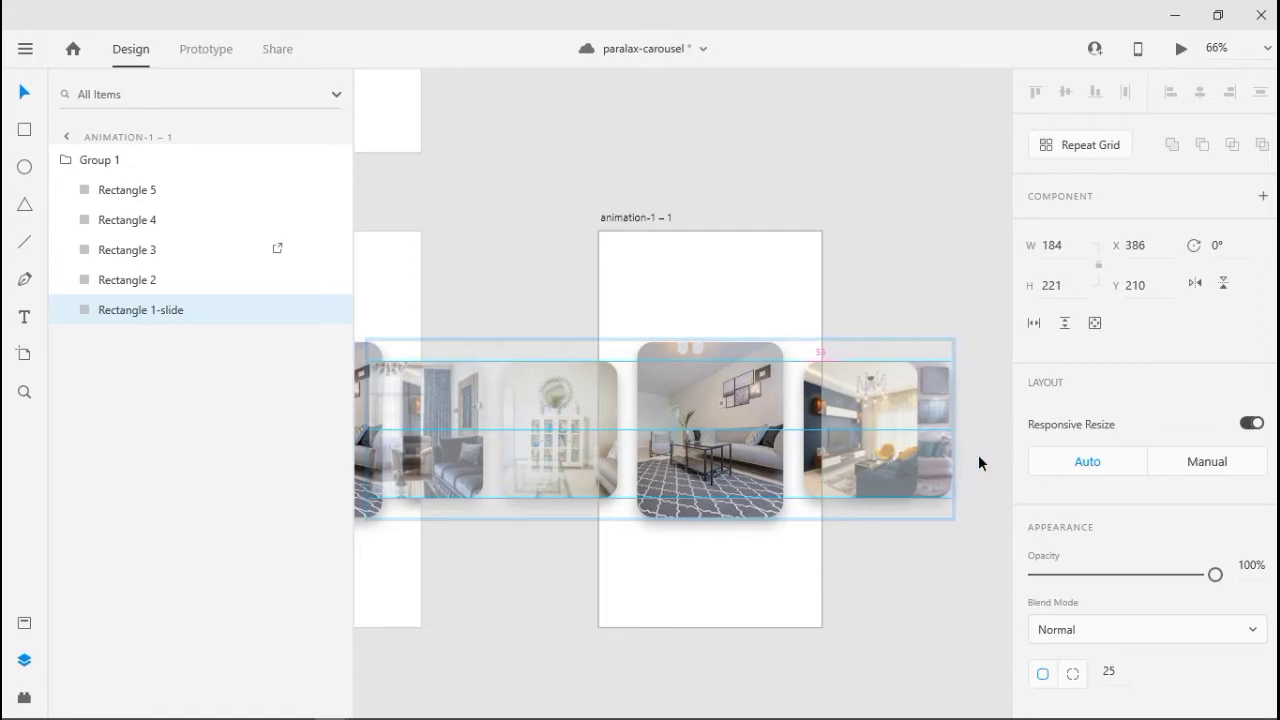
pyautogui.press('Left')
pyautogui.press('Left')
pyautogui.press('Left')
pyautogui.press('Left')
pyautogui.press('Left')
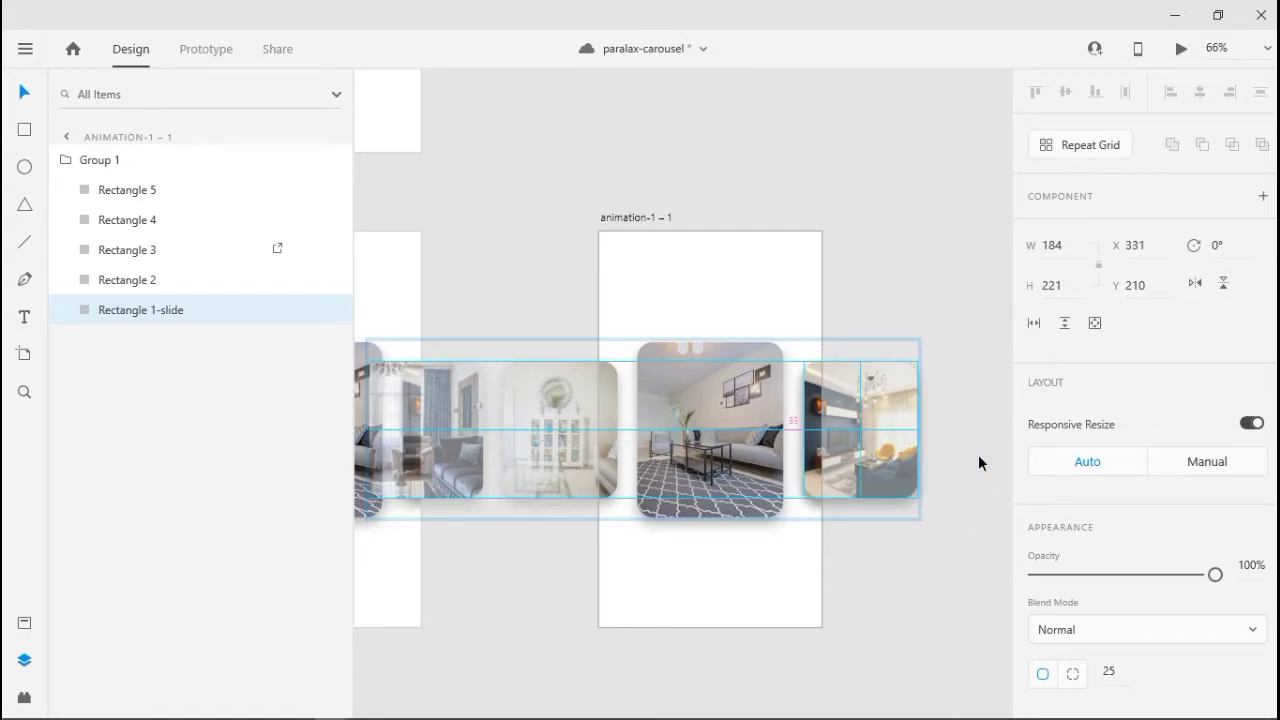
# Move Rectangle 5 left into the central card slot at X 62, Y 179 and enlarge it to 236 × 283
pyautogui.press('Left')
pyautogui.press('Left')
pyautogui.press('Left')
pyautogui.press('Left')
pyautogui.press('Left')
pyautogui.press('Left')
pyautogui.press('Left')
pyautogui.press('Left')
pyautogui.press('Left')
pyautogui.press('Left')
pyautogui.press('Left')
pyautogui.press('Left')
pyautogui.press('Left')
pyautogui.press('Left')
pyautogui.press('Left')
pyautogui.press('Left')
pyautogui.press('Left')
pyautogui.press('Left')
pyautogui.press('Left')
pyautogui.press('Left')
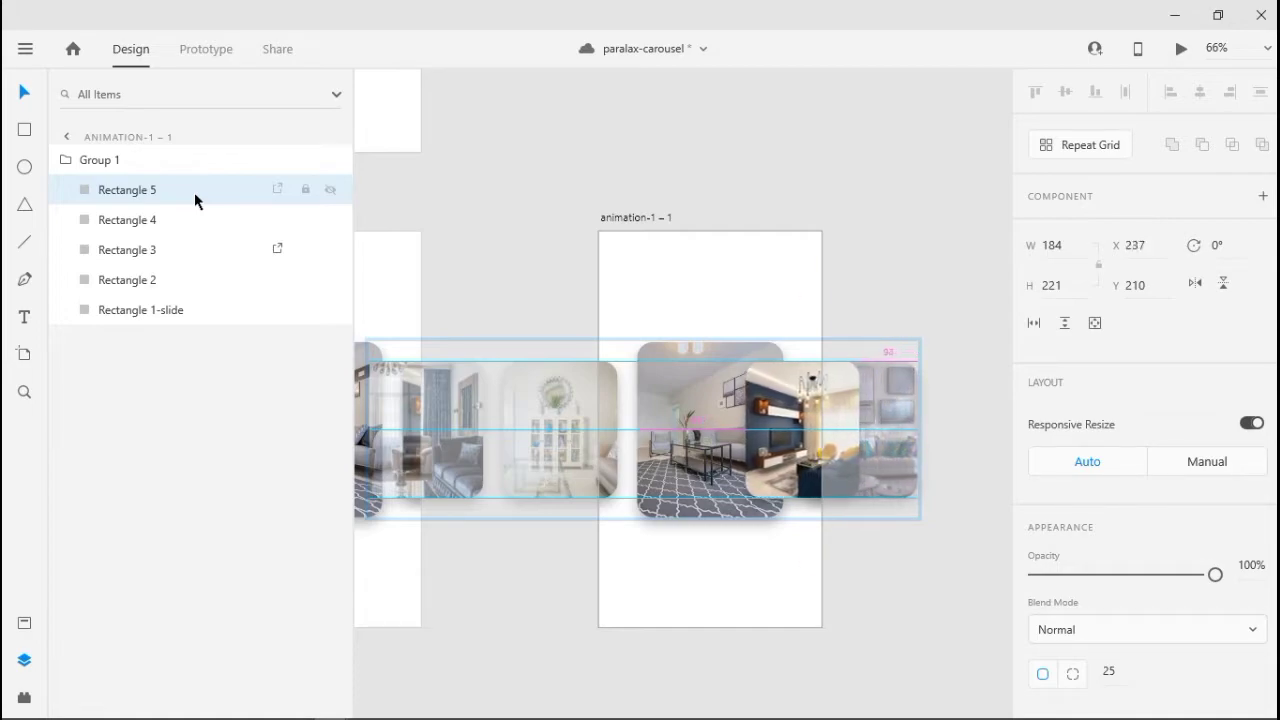
pyautogui.press('Left')
pyautogui.press('Left')
pyautogui.press('Left')
pyautogui.press('Left')
pyautogui.press('Left')
pyautogui.press('Left')
pyautogui.press('Left')
pyautogui.press('Left')
pyautogui.press('Left')
pyautogui.press('Left')
pyautogui.press('Left')
pyautogui.press('Left')
pyautogui.press('Left')
pyautogui.press('Left')
pyautogui.press('Left')
pyautogui.press('Left')
pyautogui.press('Left')
pyautogui.press('Left')
pyautogui.press('Left')
pyautogui.press('Left')
pyautogui.press('Left')
pyautogui.press('Left')
pyautogui.press('Left')
pyautogui.press('Left')
pyautogui.press('Left')
pyautogui.press('Left')
pyautogui.press('Left')
pyautogui.press('Left')
pyautogui.press('Left')
pyautogui.press('Left')
pyautogui.press('Left')
pyautogui.press('Left')
pyautogui.press('Left')
pyautogui.moveTo(674, 430); pyautogui.dragTo(641, 428)
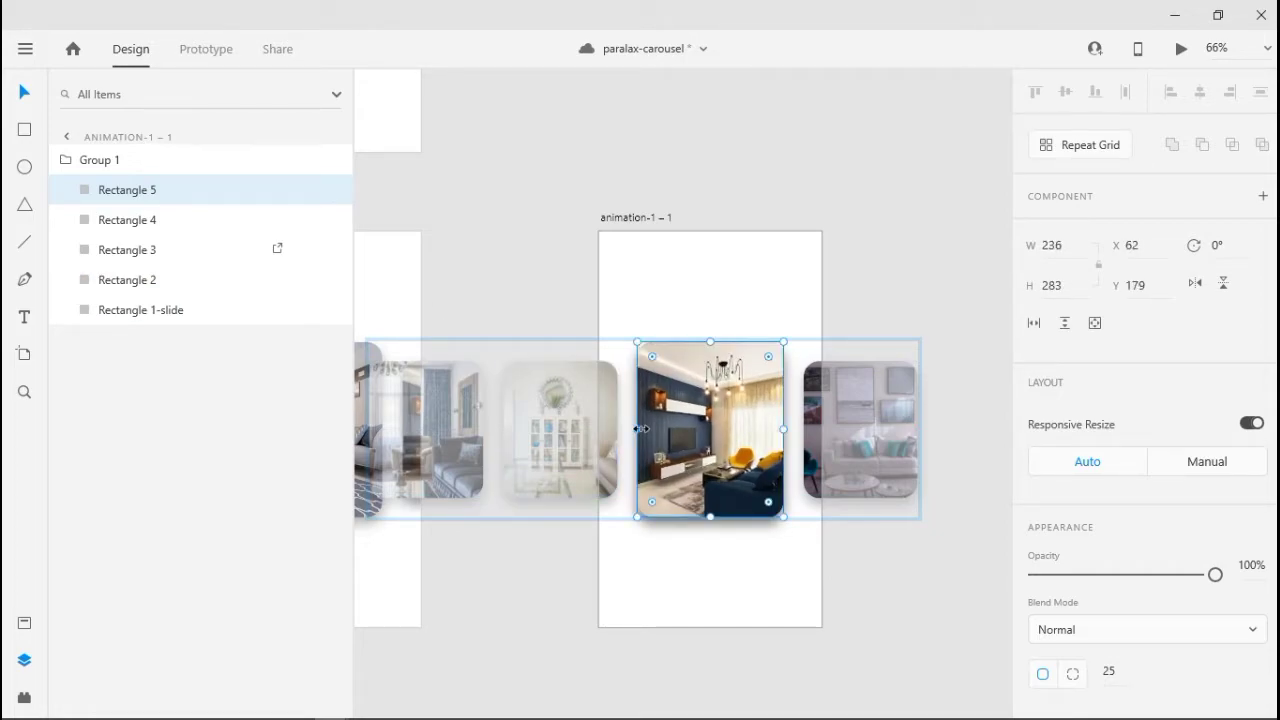
# Shift Rectangle 4 left to X -154 and shrink it to 184 × 221 at Y 210, filling the slot just left of centre
pyautogui.click(216, 222)
pyautogui.press('Left')
pyautogui.press('Left')
pyautogui.press('Left')
pyautogui.press('Left')
pyautogui.press('Left')
pyautogui.press('Left')
pyautogui.press('Left')
pyautogui.press('Left')
pyautogui.press('Left')
pyautogui.press('Left')
pyautogui.press('Left')
pyautogui.press('Left')
pyautogui.press('Left')
pyautogui.press('Left')
pyautogui.press('Left')
pyautogui.press('Left')
pyautogui.press('Left')
pyautogui.press('Left')
pyautogui.press('Left')
pyautogui.press('Left')
pyautogui.press('Left')
pyautogui.press('Left')
pyautogui.press('Left')
pyautogui.press('Left')
pyautogui.press('Left')
pyautogui.press('Left')
pyautogui.press('Left')
pyautogui.press('Left')
pyautogui.press('Left')
pyautogui.press('Left')
pyautogui.press('Left')
pyautogui.press('Left')
pyautogui.press('Left')
pyautogui.press('Left')
pyautogui.press('Left')
pyautogui.press('Left')
pyautogui.press('Left')
pyautogui.press('Left')
pyautogui.press('Left')
pyautogui.press('Left')
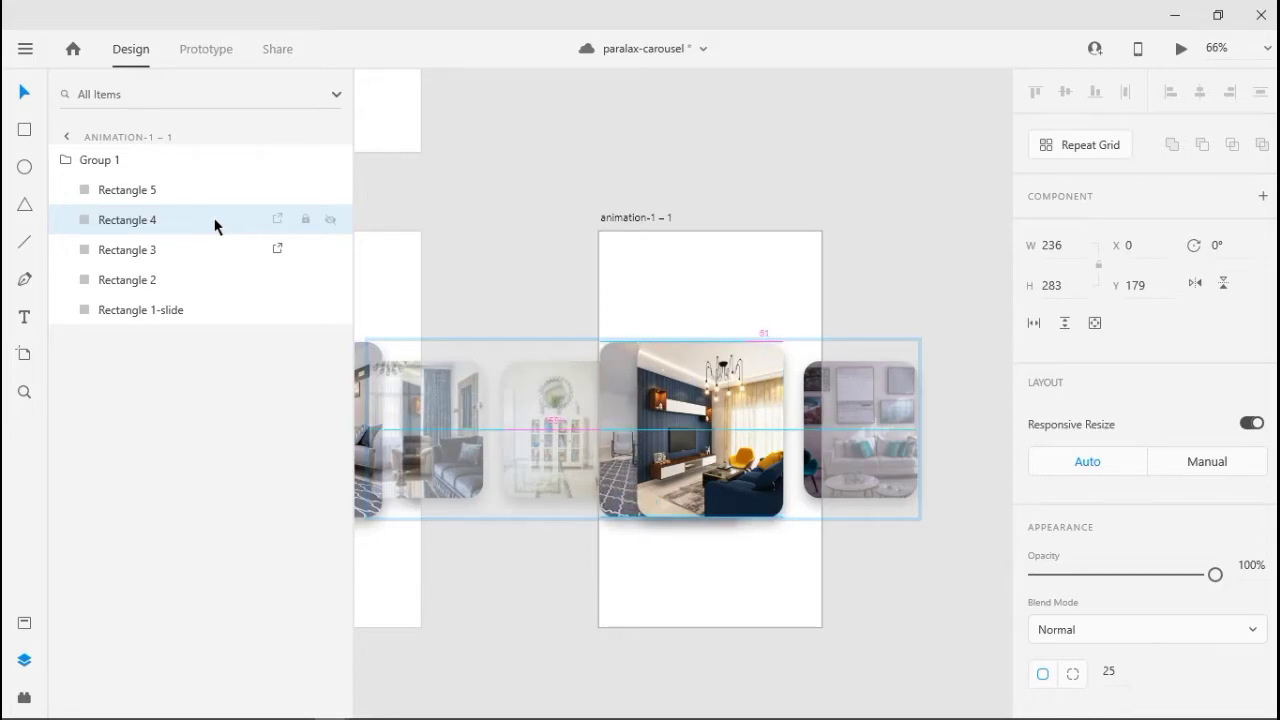
pyautogui.press('Left')
pyautogui.press('Left')
pyautogui.press('Left')
pyautogui.press('Left')
pyautogui.press('Left')
pyautogui.press('Left')
pyautogui.press('Left')
pyautogui.press('Left')
pyautogui.press('Left')
pyautogui.press('Left')
pyautogui.press('Left')
pyautogui.press('Left')
pyautogui.press('Left')
pyautogui.press('Left')
pyautogui.press('Left')
pyautogui.press('Left')
pyautogui.press('Left')
pyautogui.press('Left')
pyautogui.press('Left')
pyautogui.press('Left')
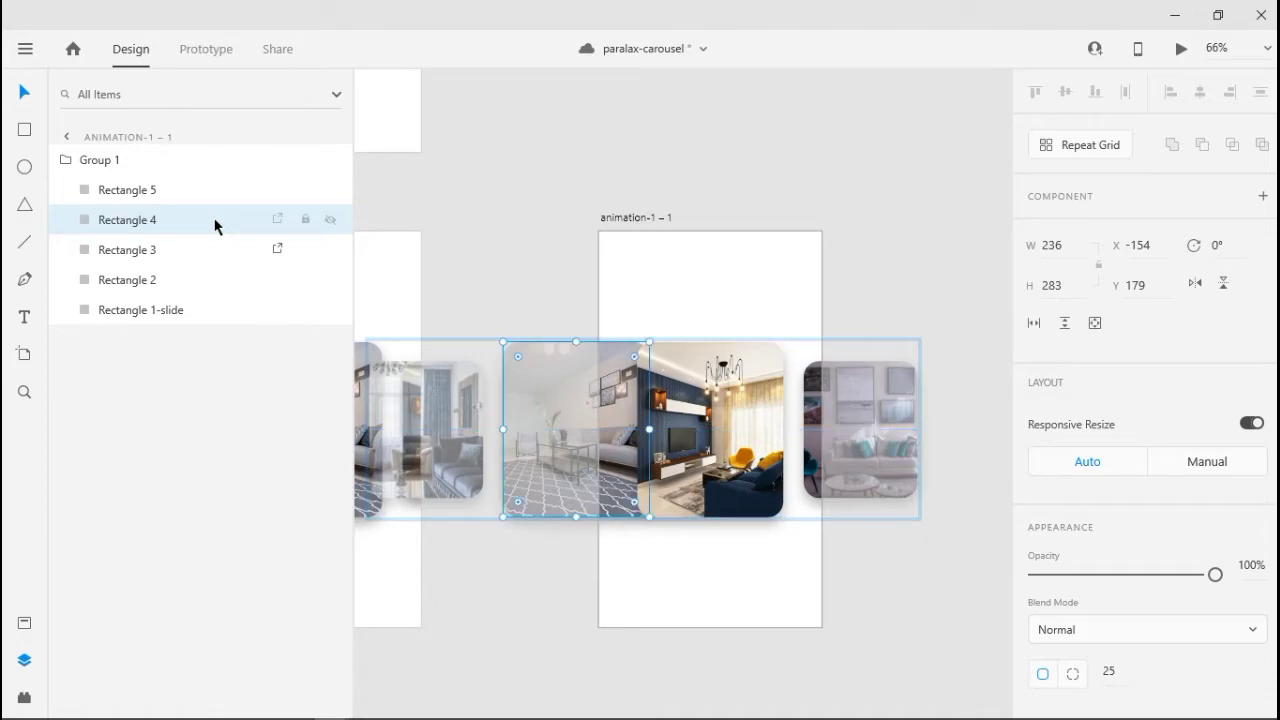
pyautogui.moveTo(649, 430); pyautogui.dragTo(617, 430)
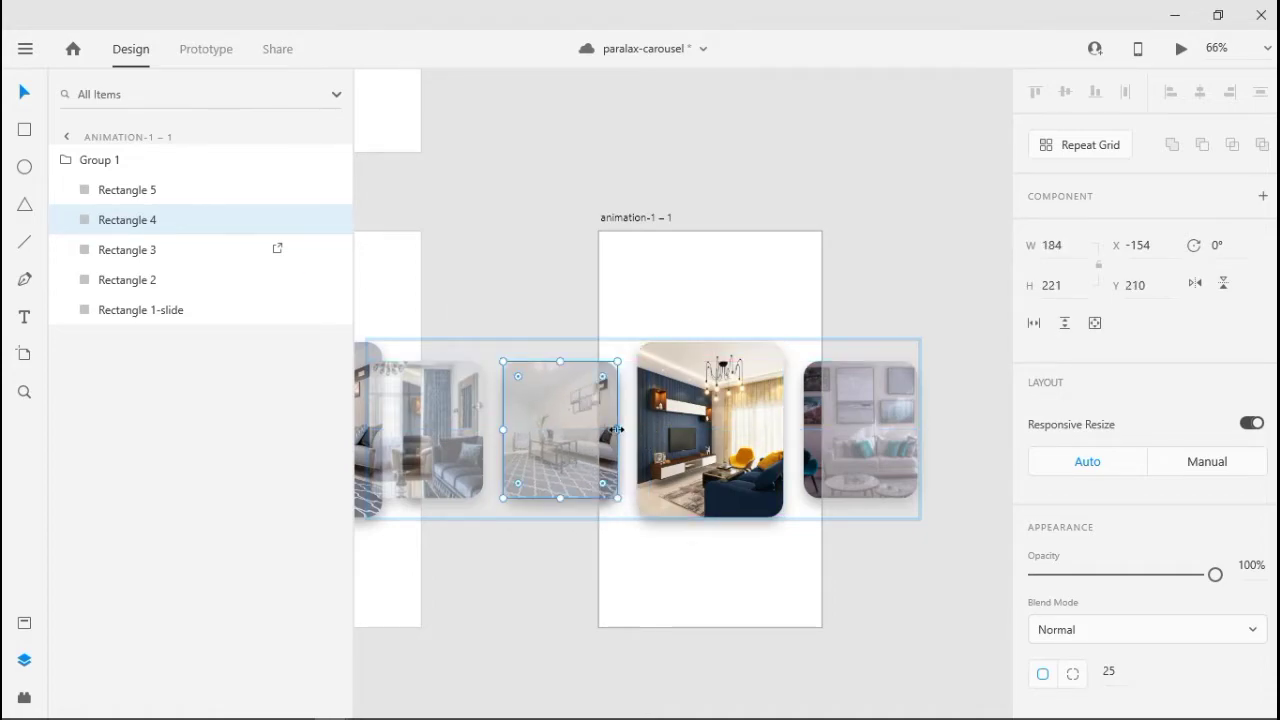
# Shift Rectangle 3 left to X -371, Y 210, into the far-left slot of the animation-1 – 1 card group
pyautogui.hscroll(-5, 622, 432)
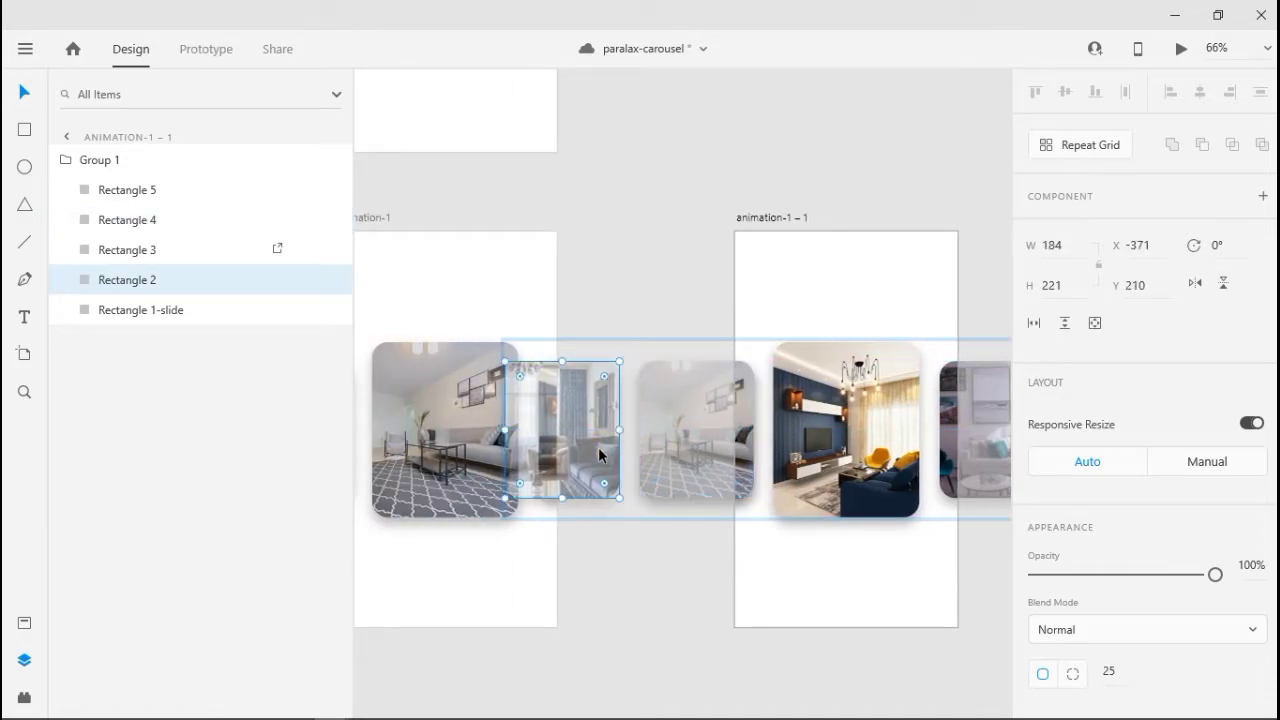
pyautogui.click(178, 262)
pyautogui.press('Left')
pyautogui.press('Left')
pyautogui.press('Left')
pyautogui.press('Left')
pyautogui.press('Left')
pyautogui.press('Left')
pyautogui.press('Left')
pyautogui.press('Left')
pyautogui.press('Left')
pyautogui.press('Left')
pyautogui.press('Left')
pyautogui.press('Left')
pyautogui.press('Left')
pyautogui.press('Left')
pyautogui.press('Left')
pyautogui.press('Left')
pyautogui.press('Left')
pyautogui.press('Left')
pyautogui.press('Left')
pyautogui.press('Left')
pyautogui.press('Left')
pyautogui.press('Left')
pyautogui.press('Left')
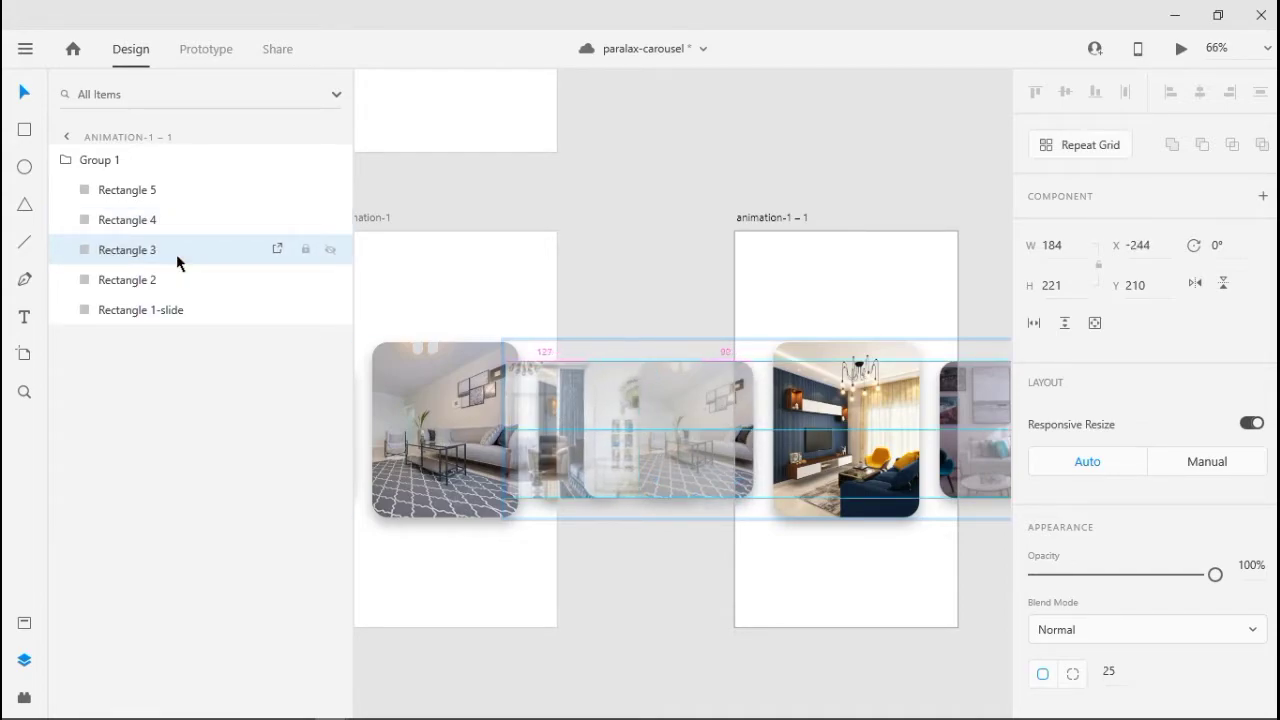
pyautogui.press('Left')
pyautogui.press('Left')
pyautogui.press('Left')
pyautogui.press('Left')
pyautogui.press('Left')
pyautogui.press('Left')
pyautogui.press('Left')
pyautogui.press('Left')
pyautogui.press('Left')
pyautogui.press('Left')
pyautogui.press('Left')
pyautogui.press('Left')
pyautogui.press('Left')
pyautogui.press('Left')
pyautogui.press('Left')
pyautogui.press('Left')
pyautogui.press('Left')
pyautogui.press('Left')
pyautogui.press('Left')
pyautogui.press('Left')
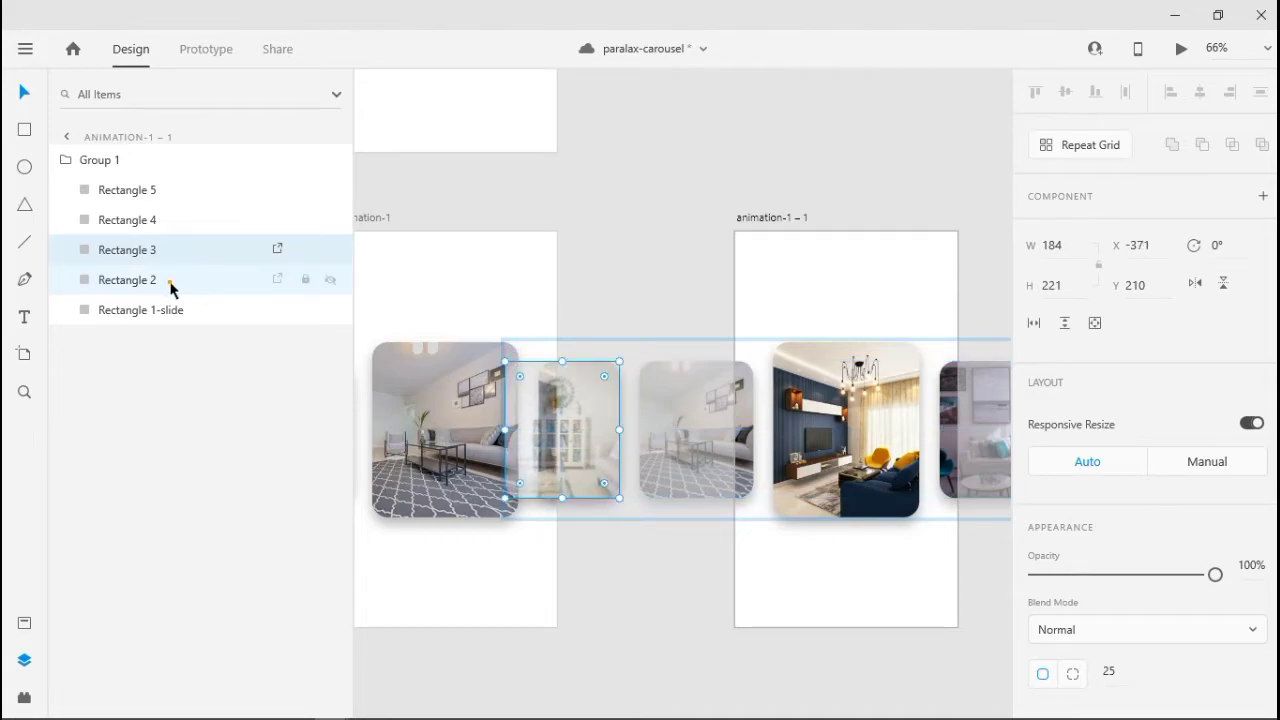
# Delete Rectangle 2 from the animation-1 – 1 card group and move that artboard right to X 771
pyautogui.press('Delete')
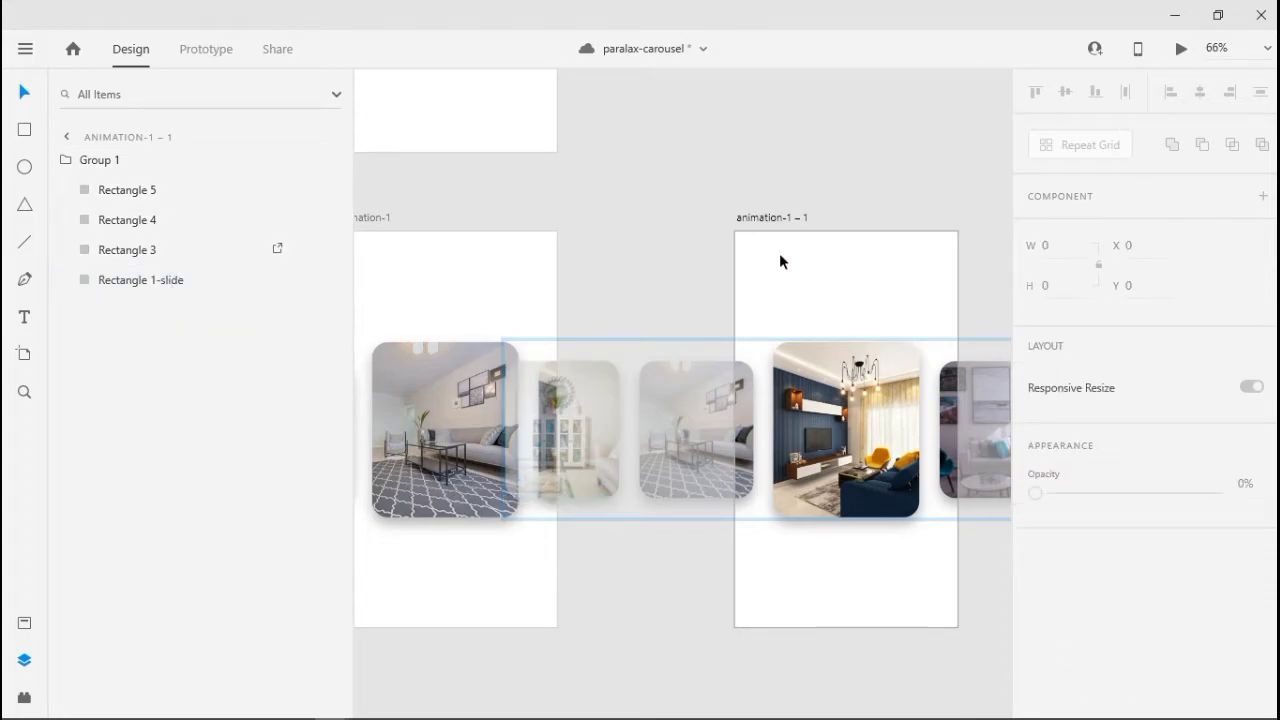
pyautogui.moveTo(758, 218); pyautogui.dragTo(838, 217)
pyautogui.moveTo(834, 324); pyautogui.dragTo(589, 327)
# Copy Rectangle 2 from the paralax artboard's card group and paste it into the animation-1 – 1 artboard
pyautogui.scroll(-3, 542, 329)
pyautogui.moveTo(470, 281); pyautogui.dragTo(638, 362)
pyautogui.click(511, 204)
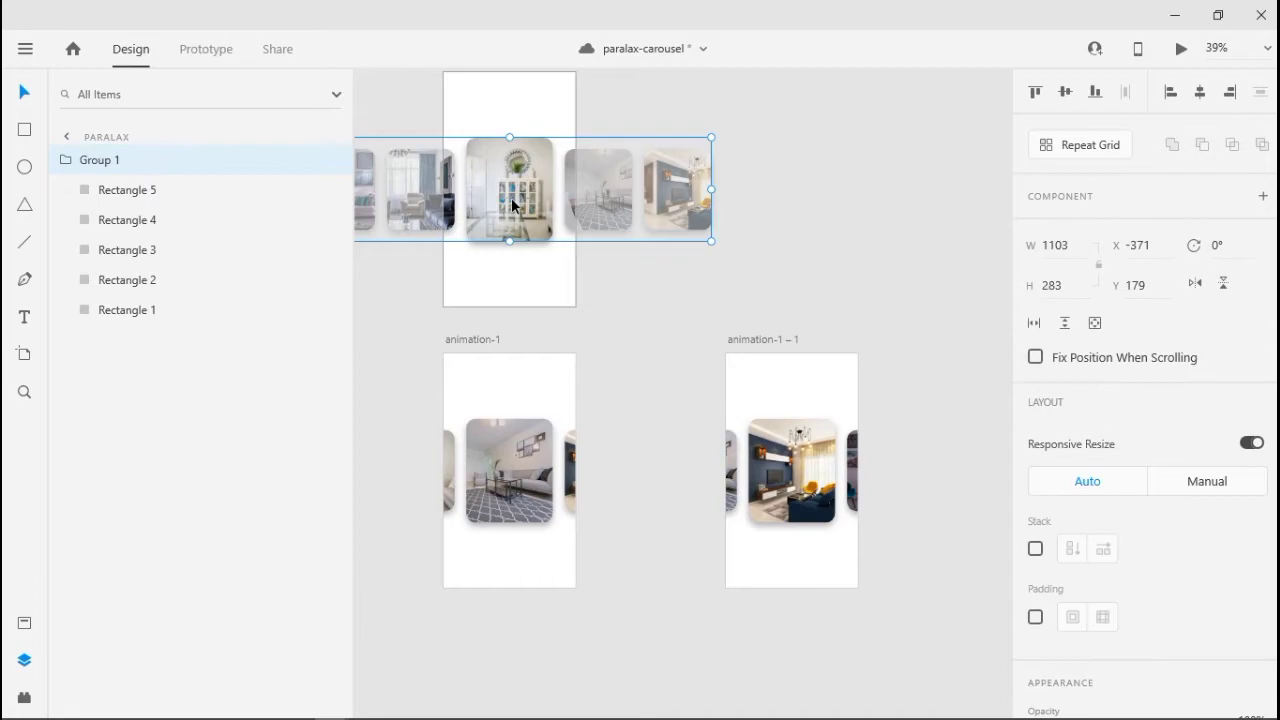
pyautogui.click(175, 279)
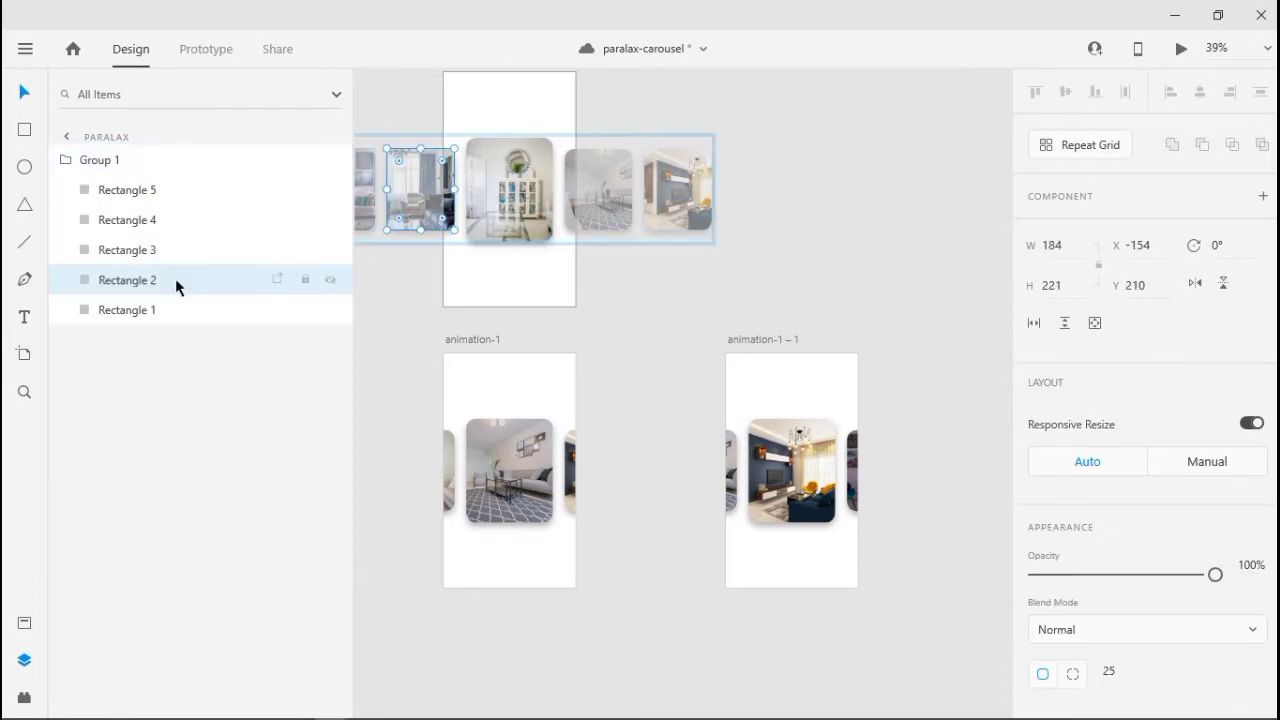
pyautogui.rightClick(436, 192)
pyautogui.click(477, 111)
pyautogui.click(802, 424)
pyautogui.hotkey('ctrl', 'v')
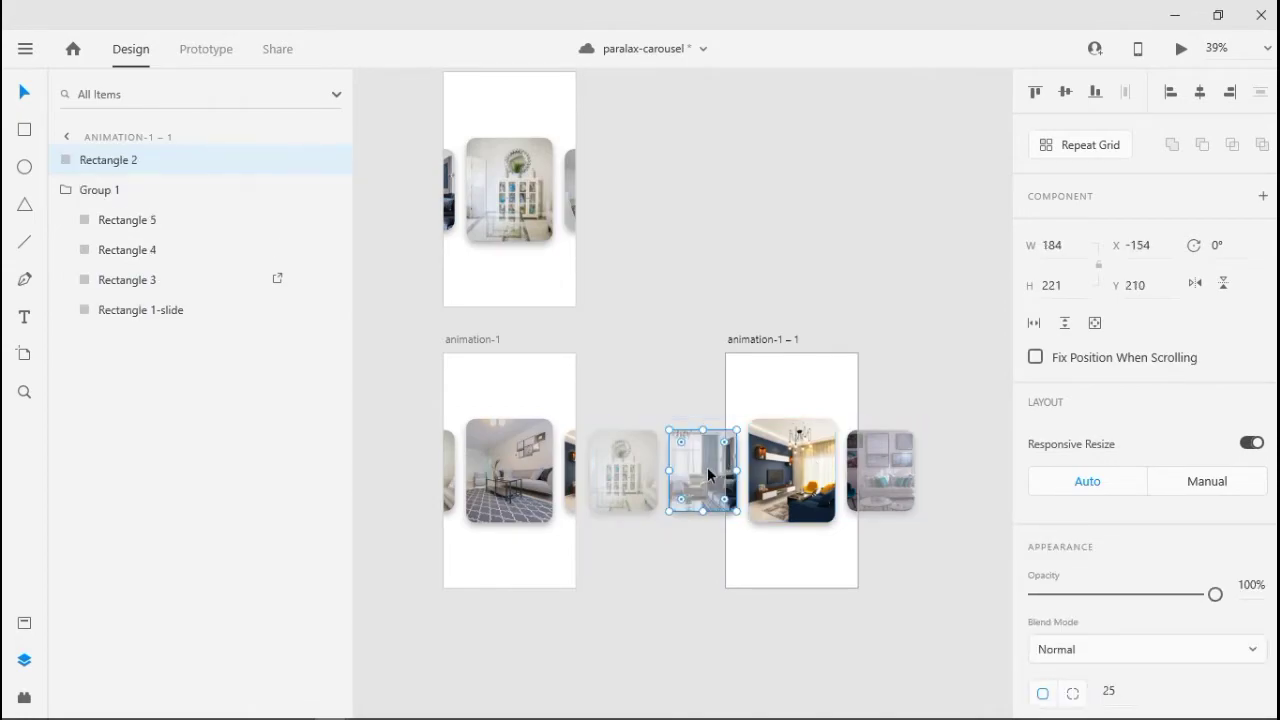
# Put the pasted Rectangle 2 inside Group 1 and place it in the far-right card slot at X 548, Y 210
pyautogui.moveTo(676, 487); pyautogui.dragTo(795, 487)
pyautogui.moveTo(142, 160); pyautogui.dragTo(164, 198)
pyautogui.moveTo(838, 513); pyautogui.dragTo(970, 480)
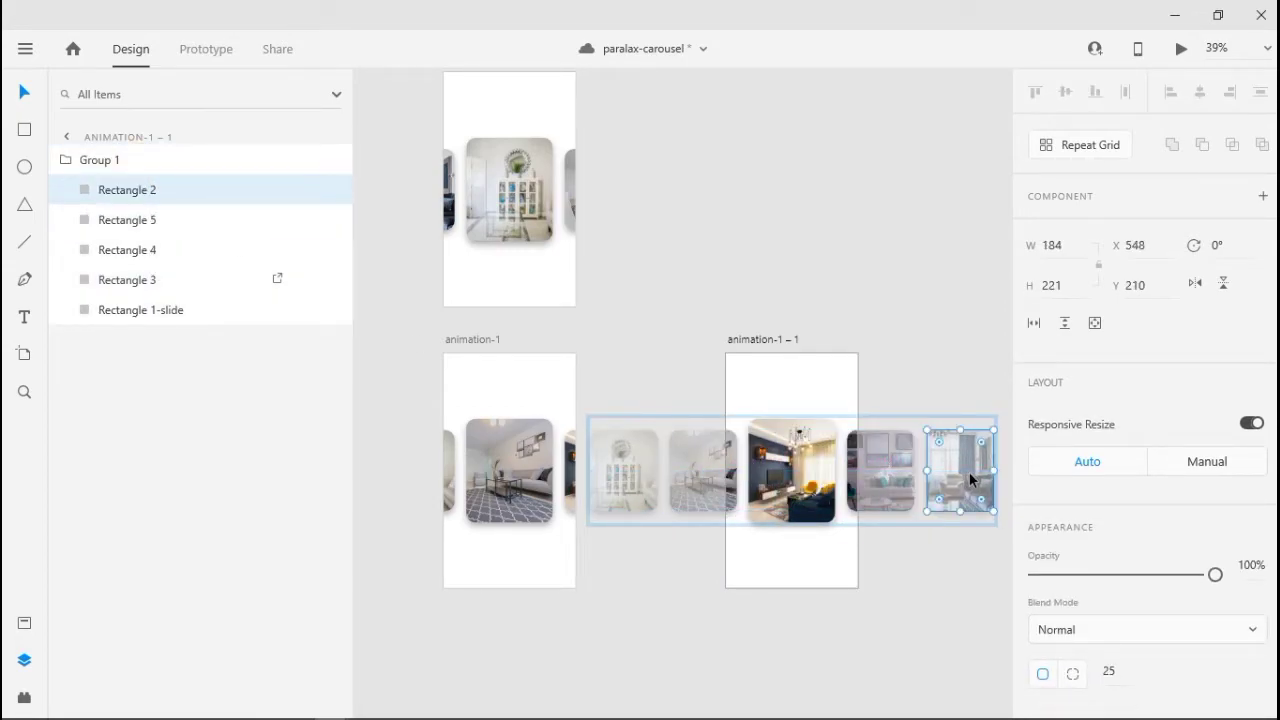
# Move Rectangle 2 to the bottom of Group 1's layer order and rename it Rectangle 2-slide
pyautogui.moveTo(171, 190); pyautogui.dragTo(149, 314)
pyautogui.doubleClick(173, 310)
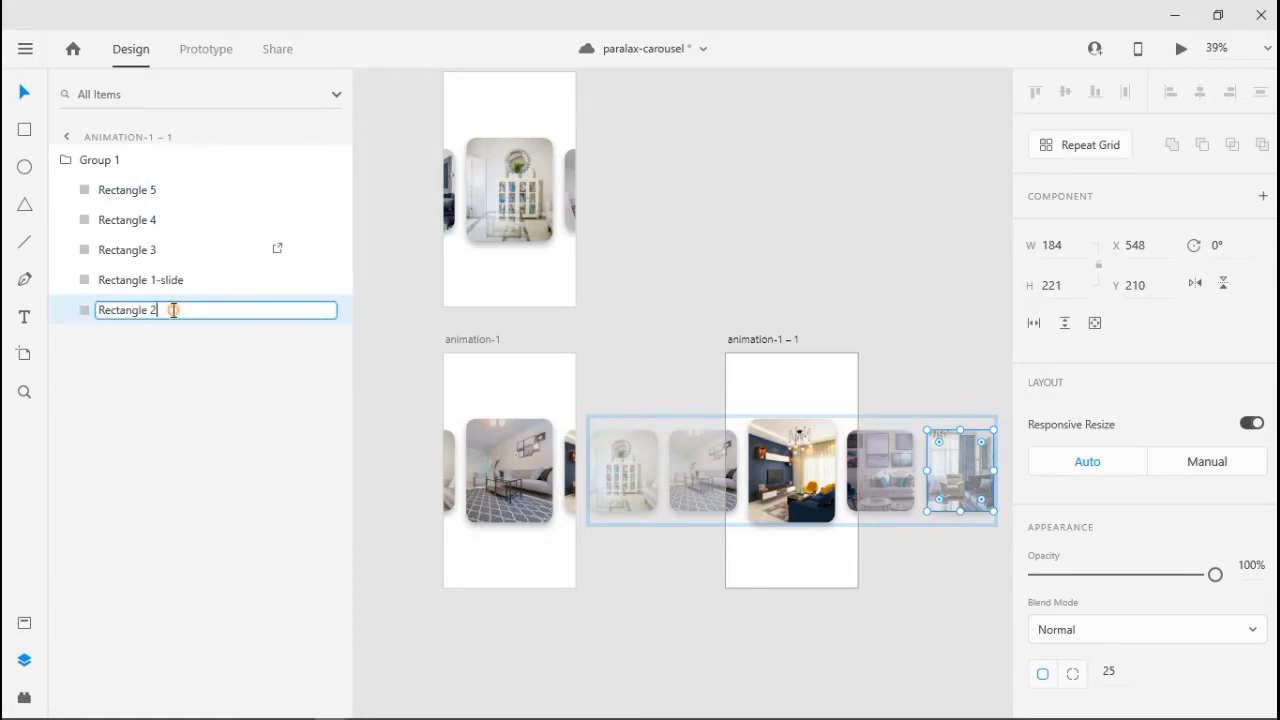
pyautogui.click(659, 569)
# Shift the image fills slightly left inside Rectangle 1-slide, Rectangle 5 and Rectangle 4 on the animation-1 – 1 artboard
pyautogui.scroll(3, 894, 432)
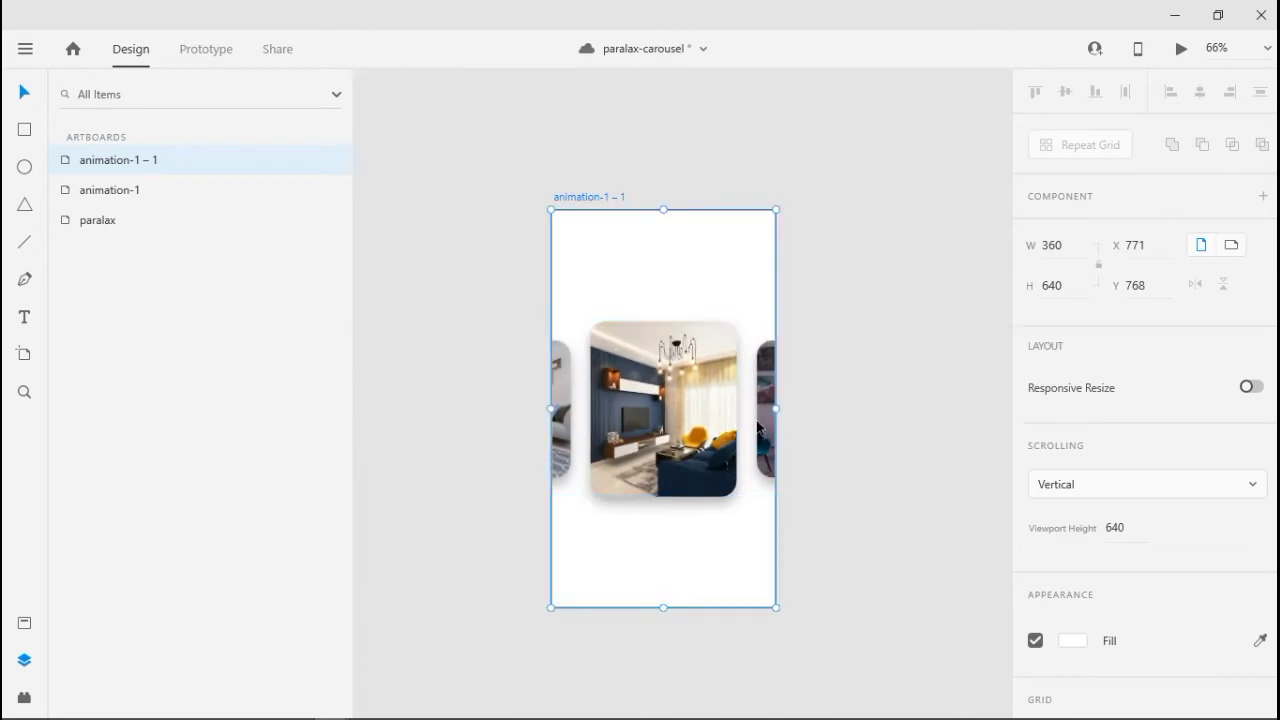
pyautogui.doubleClick(760, 426)
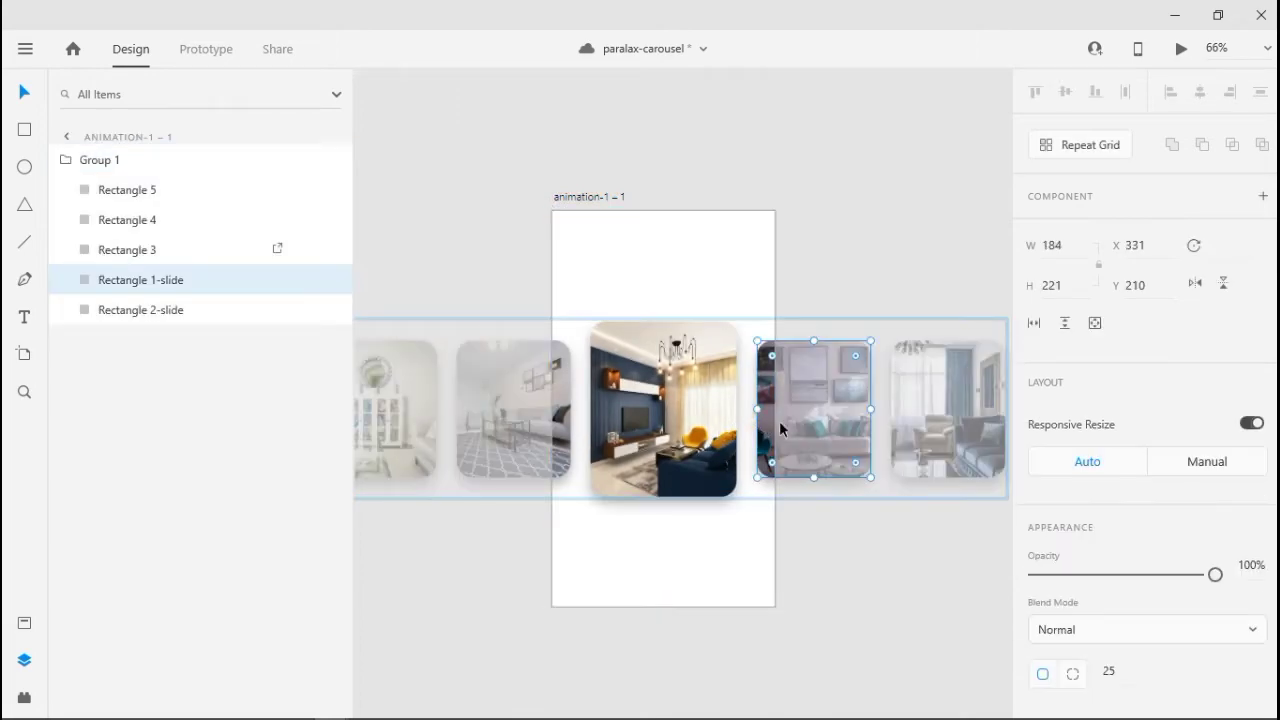
pyautogui.doubleClick(767, 427)
pyautogui.moveTo(825, 428); pyautogui.dragTo(803, 429)
pyautogui.doubleClick(645, 442)
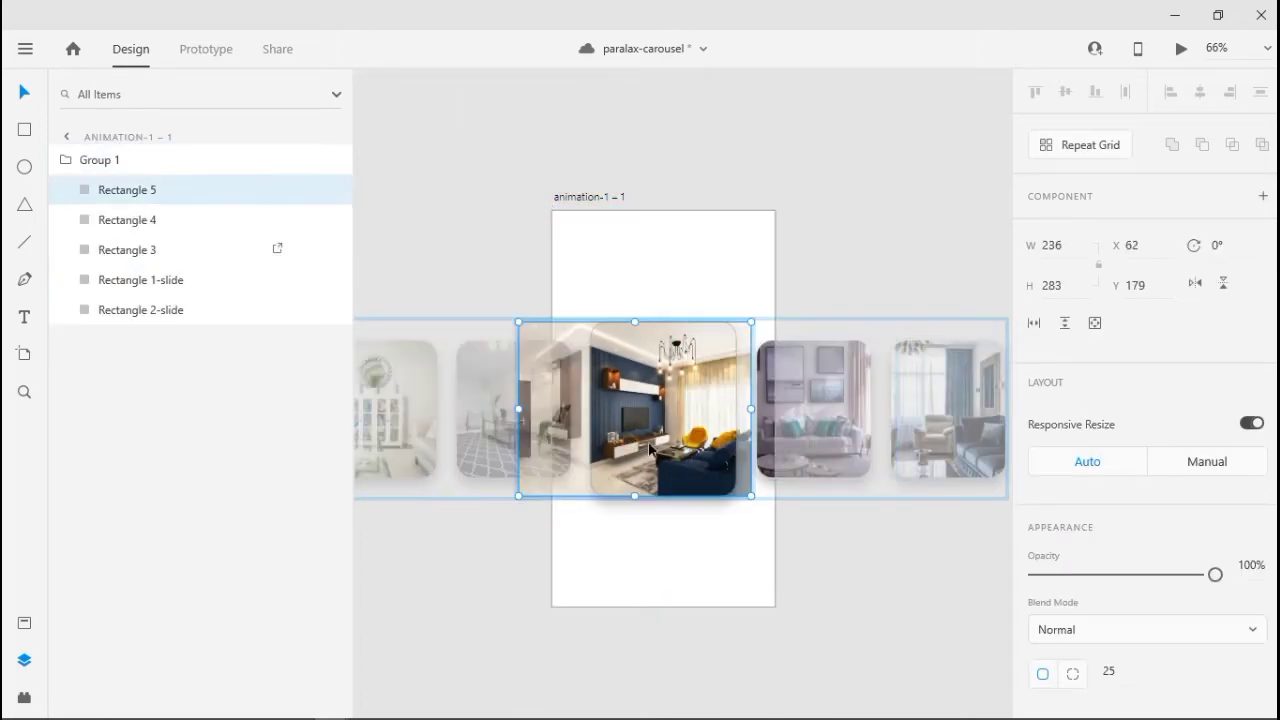
pyautogui.moveTo(682, 442); pyautogui.dragTo(674, 441)
pyautogui.doubleClick(522, 441)
pyautogui.moveTo(522, 441); pyautogui.dragTo(512, 438)
pyautogui.click(800, 518)
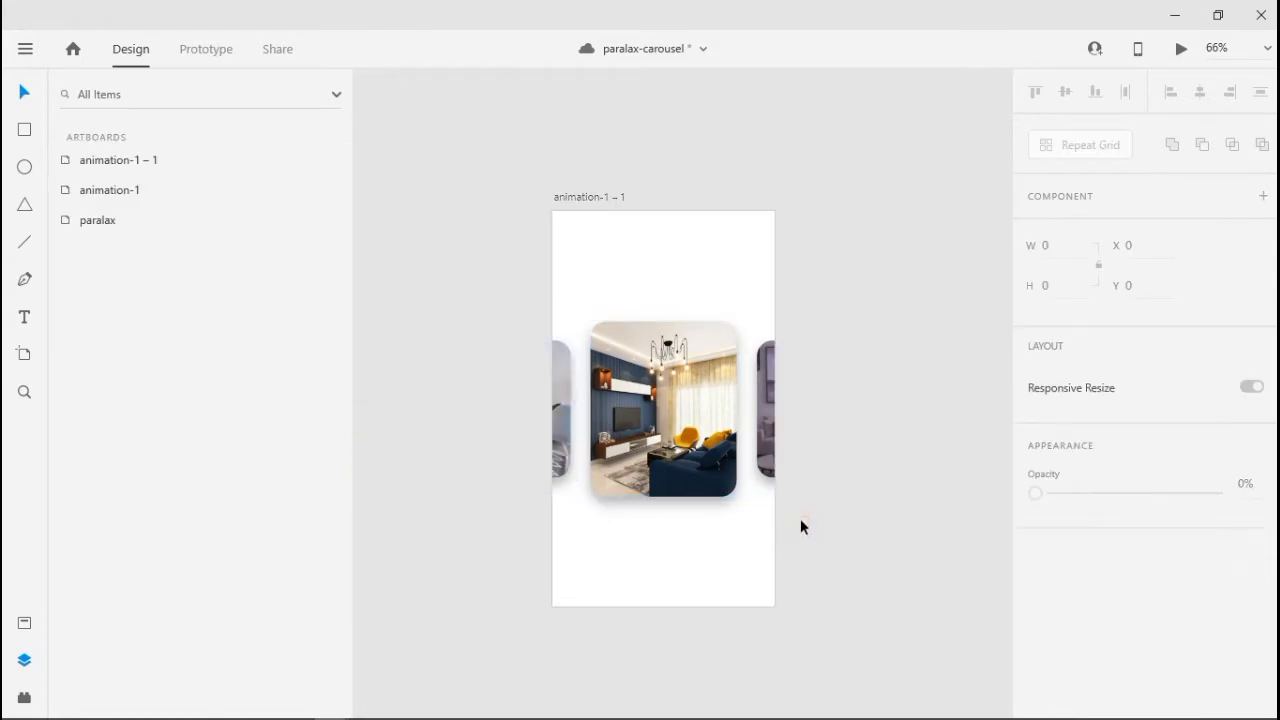
# Duplicate the animation-1 – 1 artboard and move the copy farther to its right
pyautogui.scroll(-3, 800, 518)
pyautogui.moveTo(770, 398); pyautogui.dragTo(592, 398)
pyautogui.click(511, 314)
pyautogui.hotkey('ctrl', 'd')
pyautogui.moveTo(654, 316); pyautogui.dragTo(781, 315)
pyautogui.moveTo(943, 481); pyautogui.dragTo(757, 480)
# In the animation-1 – 2 card group, move Rectangle 2-slide left to X 331, Y 210, into the slot right of centre
pyautogui.scroll(3, 705, 474)
pyautogui.click(622, 462)
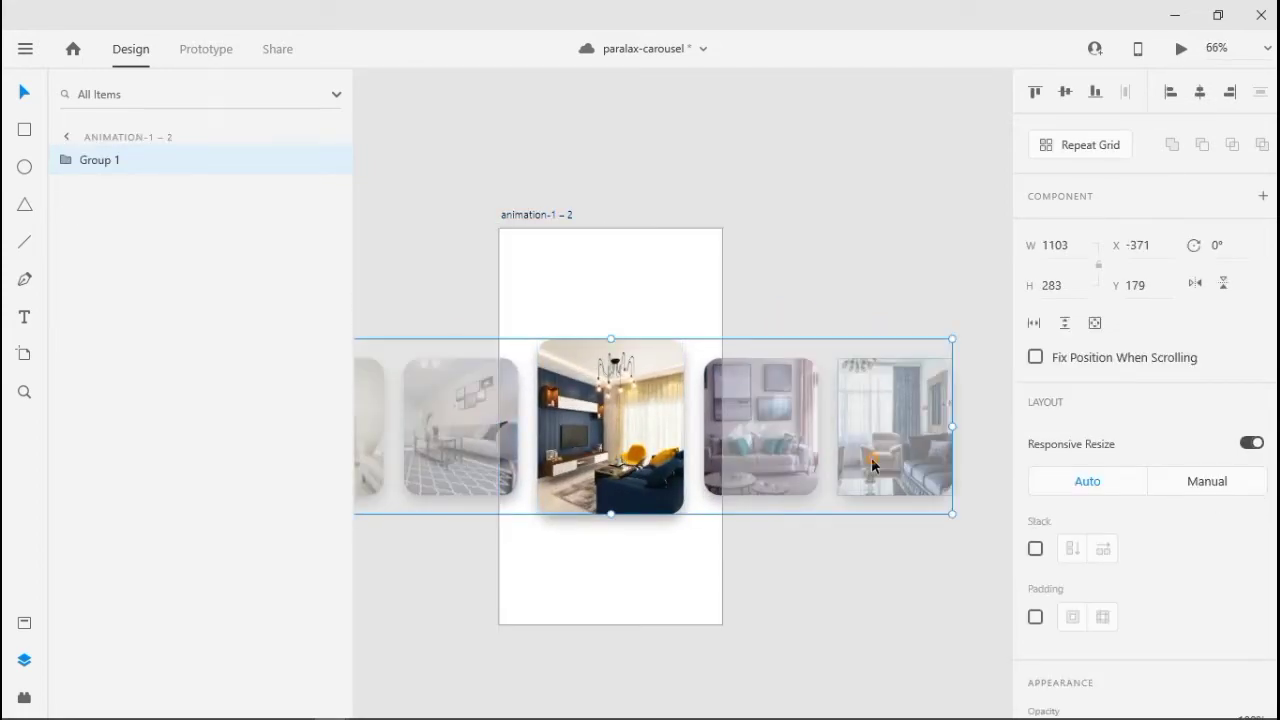
pyautogui.doubleClick(872, 463)
pyautogui.moveTo(871, 457); pyautogui.dragTo(739, 458)
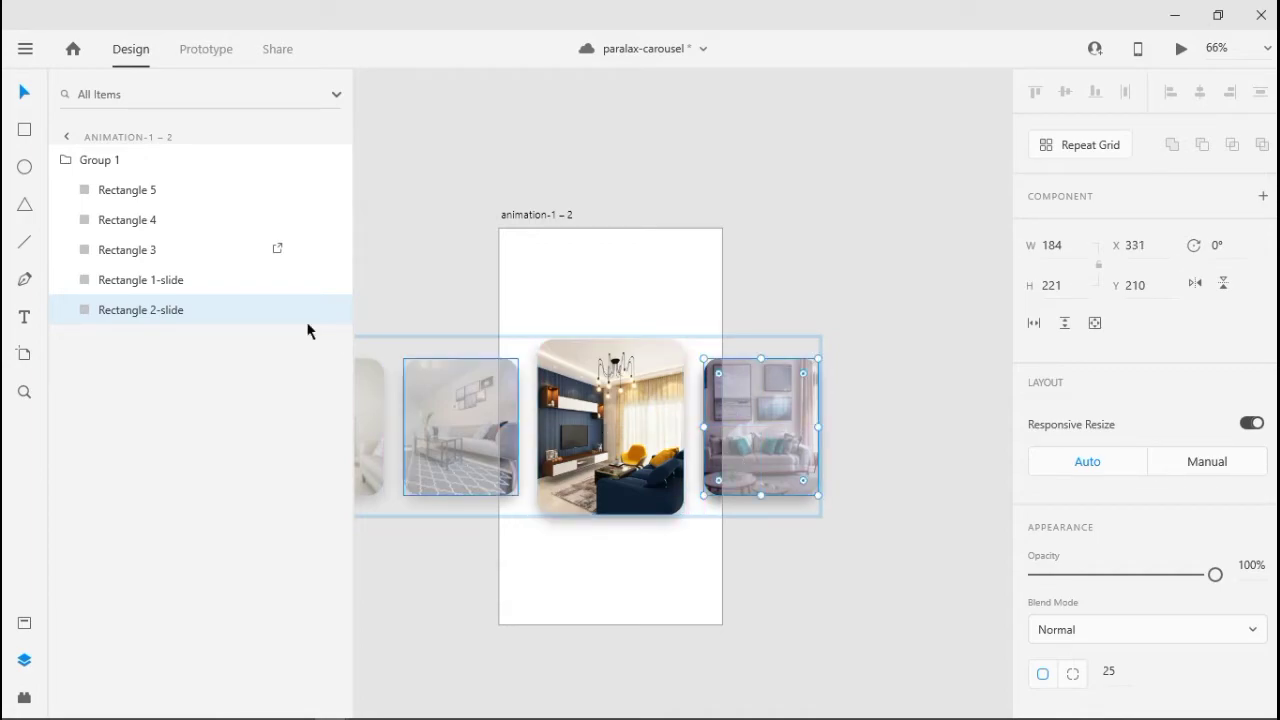
# Move Rectangle 1-slide into the central slot at the large card size and Rectangle 5 into the slot left of centre at the small size
pyautogui.click(127, 190)
pyautogui.click(140, 280)
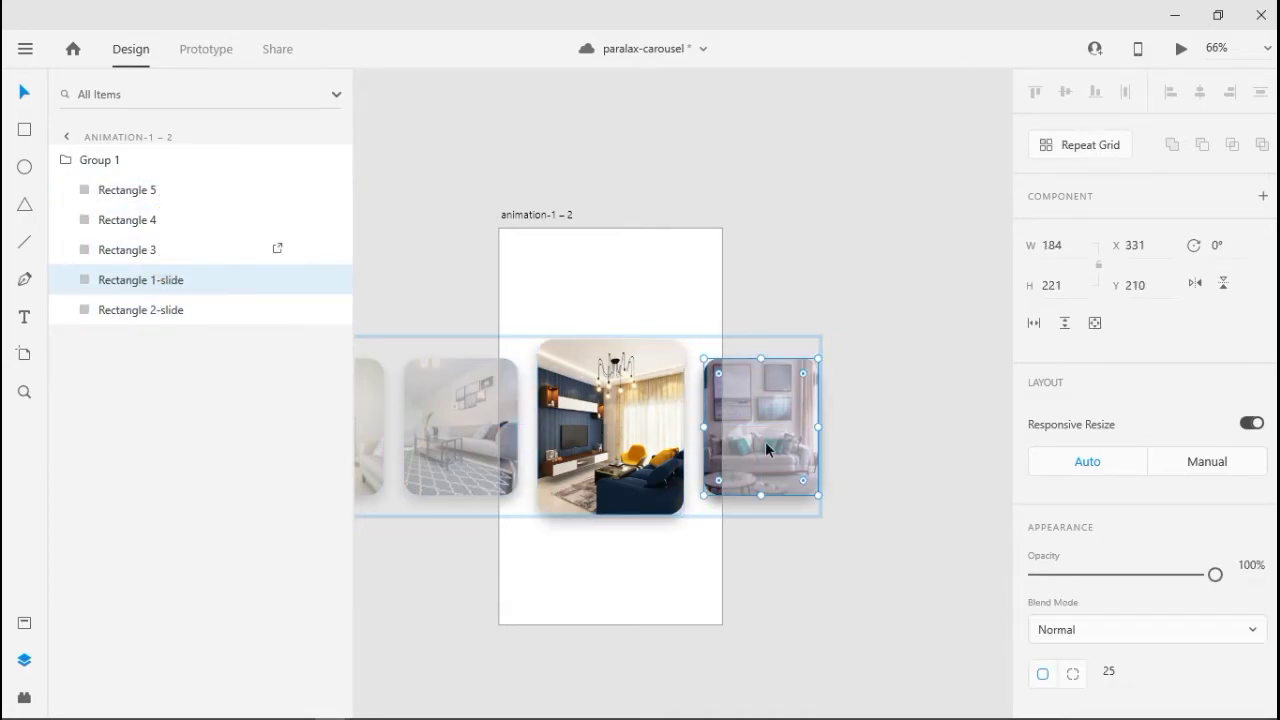
pyautogui.moveTo(766, 449); pyautogui.dragTo(503, 431)
pyautogui.click(150, 190)
pyautogui.hscroll(-3, 505, 447)
pyautogui.scroll(2, 503, 431)
# Move Rectangle 4 to the far-left slot at X -371, Y 210 and delete Rectangle 3 from the animation-1 – 2 group
pyautogui.click(200, 219)
pyautogui.moveTo(536, 389); pyautogui.dragTo(440, 428)
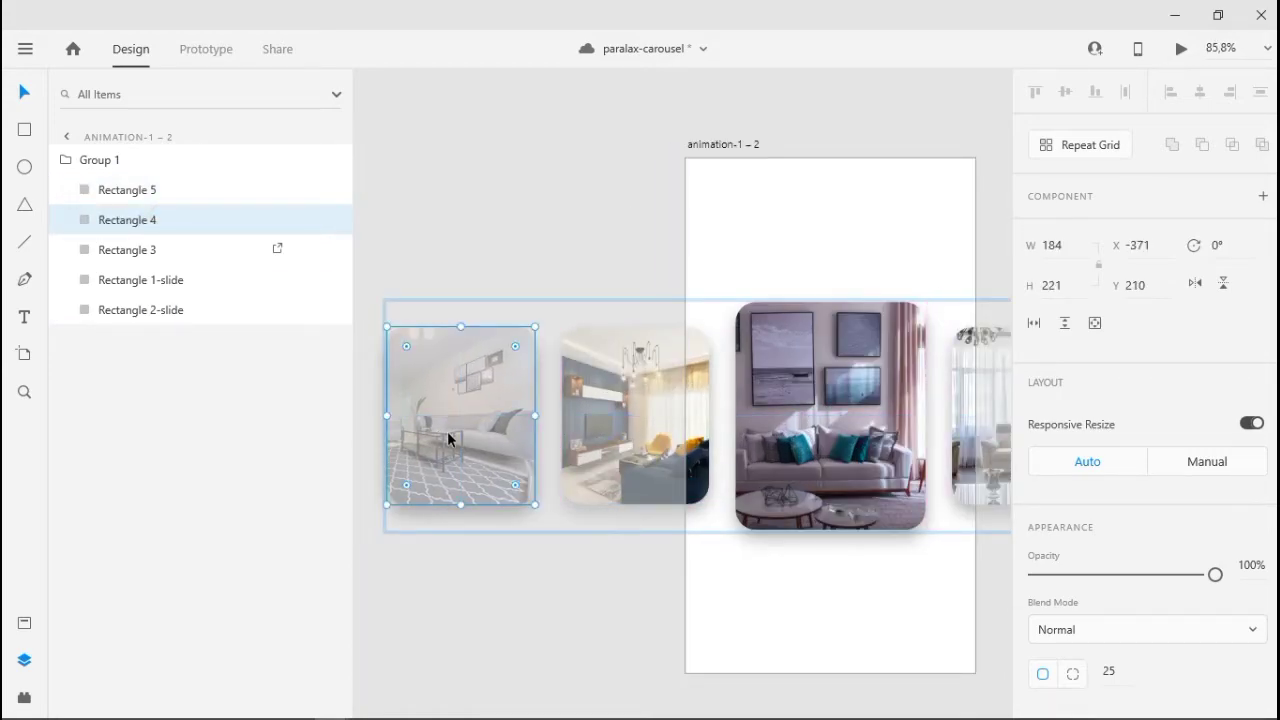
pyautogui.click(183, 252)
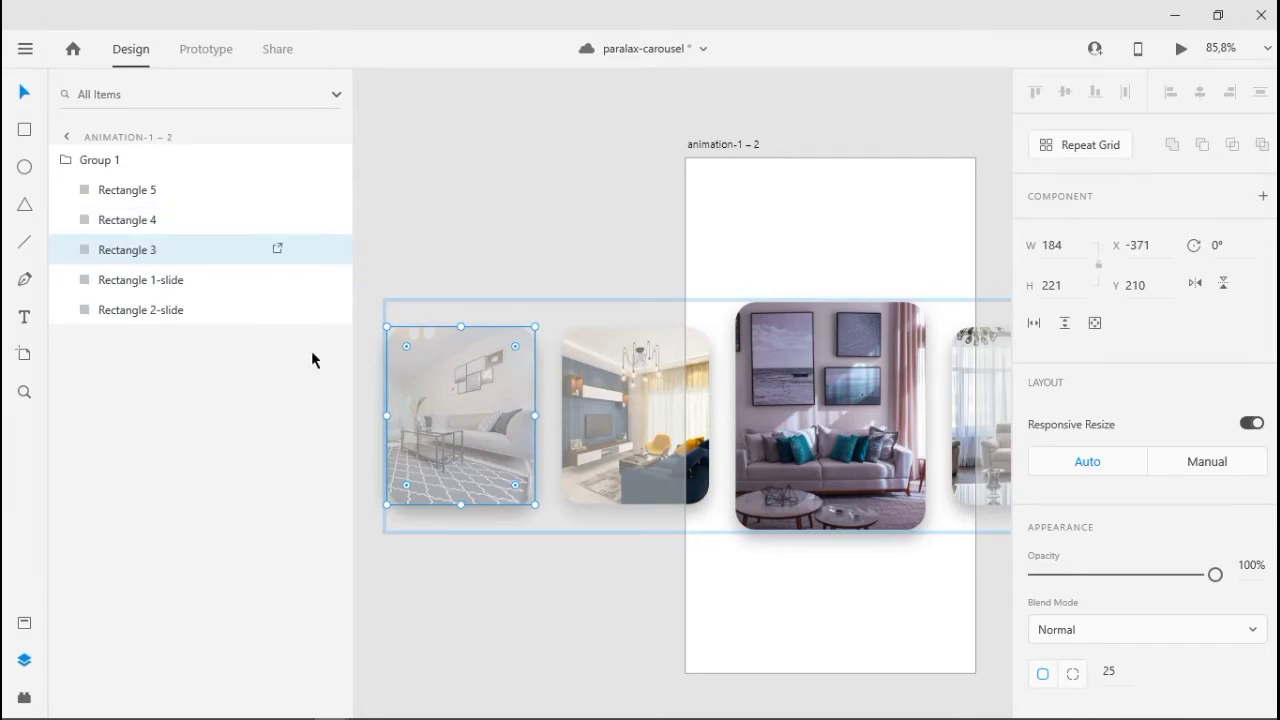
pyautogui.press('Delete')
# Copy Rectangle 3 from the paralax artboard's card group and paste it onto the animation-1 – 2 artboard
pyautogui.scroll(-2, 445, 266)
pyautogui.moveTo(431, 197); pyautogui.dragTo(523, 338)
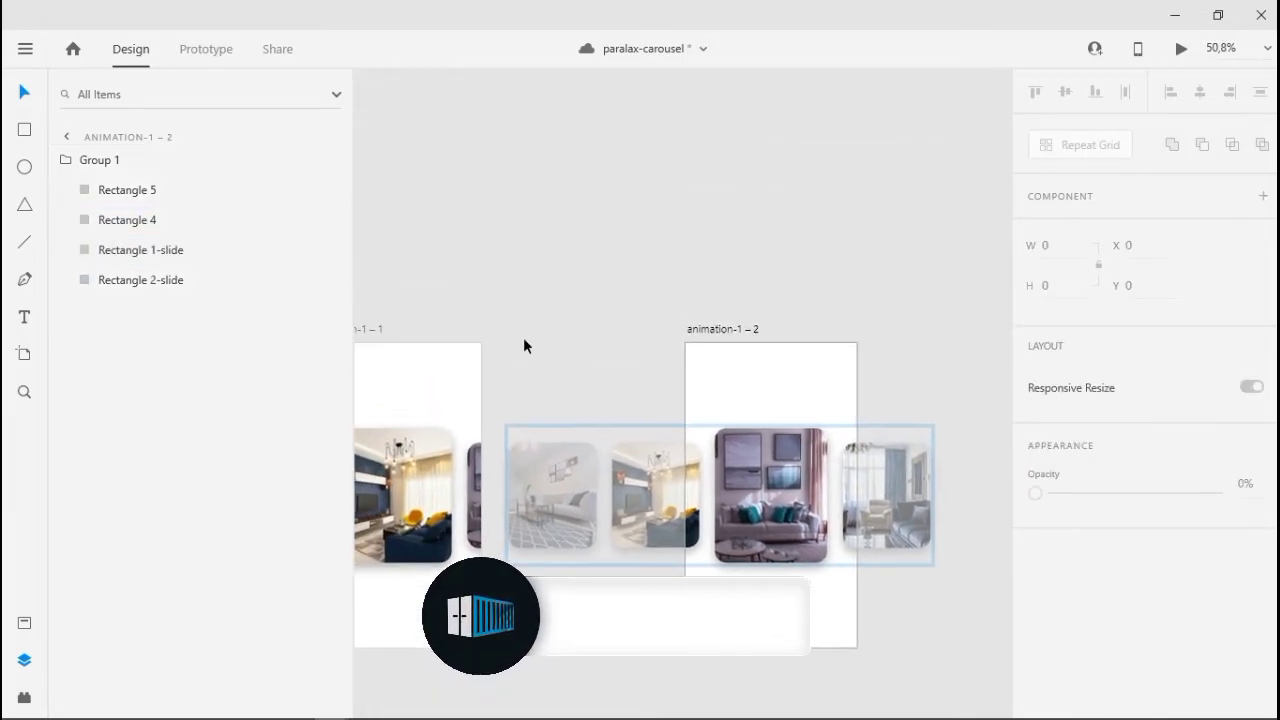
pyautogui.scroll(-2, 523, 338)
pyautogui.moveTo(514, 294); pyautogui.dragTo(714, 323)
pyautogui.click(418, 277)
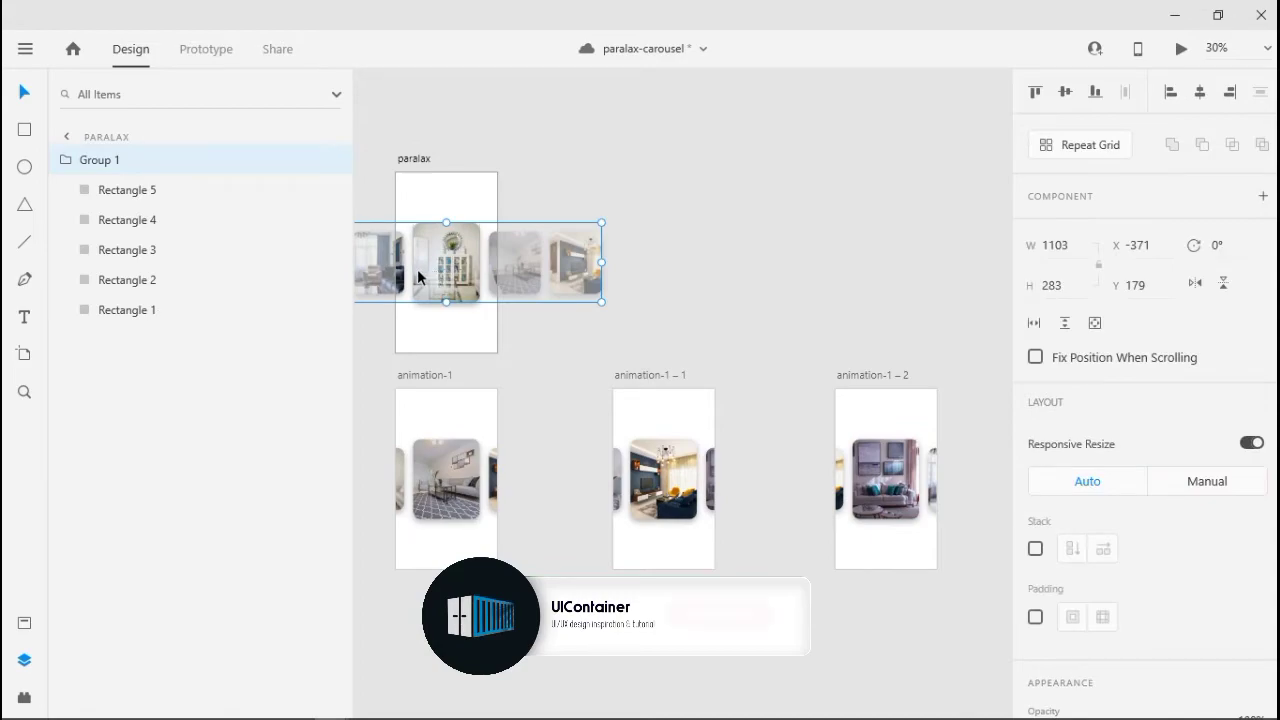
pyautogui.click(188, 252)
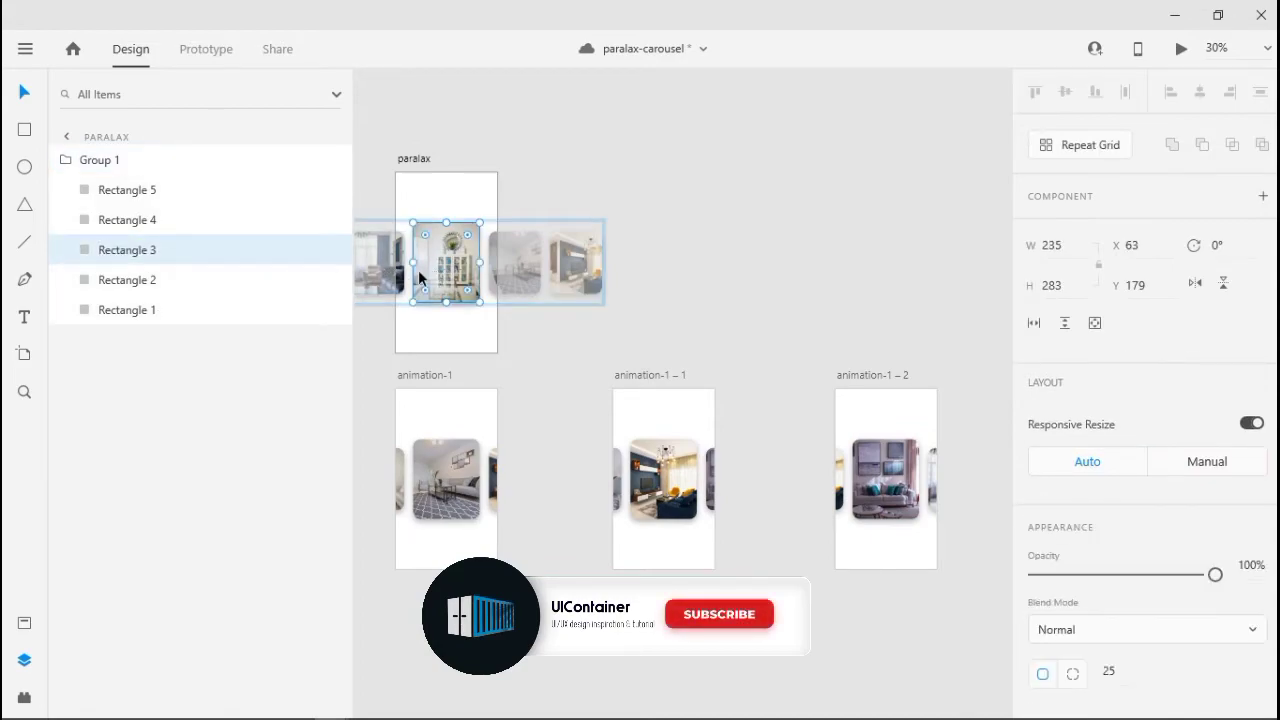
pyautogui.click(909, 473)
pyautogui.hotkey('ctrl', 'v')
# Place the pasted card inside Group 1 of animation-1 – 2 and fit it into the far-right slot at X 548, Y 210, size 184 × 221
pyautogui.moveTo(908, 475); pyautogui.dragTo(660, 444)
pyautogui.scroll(2, 660, 444)
pyautogui.scroll(1, 660, 444)
pyautogui.moveTo(140, 160); pyautogui.dragTo(166, 206)
pyautogui.moveTo(633, 463); pyautogui.dragTo(878, 462)
# Reorder the pasted card to the end of Group 1's layer list and rename it Rectangle 3-slide
pyautogui.moveTo(122, 189); pyautogui.dragTo(177, 320)
pyautogui.doubleClick(177, 310)
pyautogui.click(177, 309)
pyautogui.write('-slide')
pyautogui.press('Return')
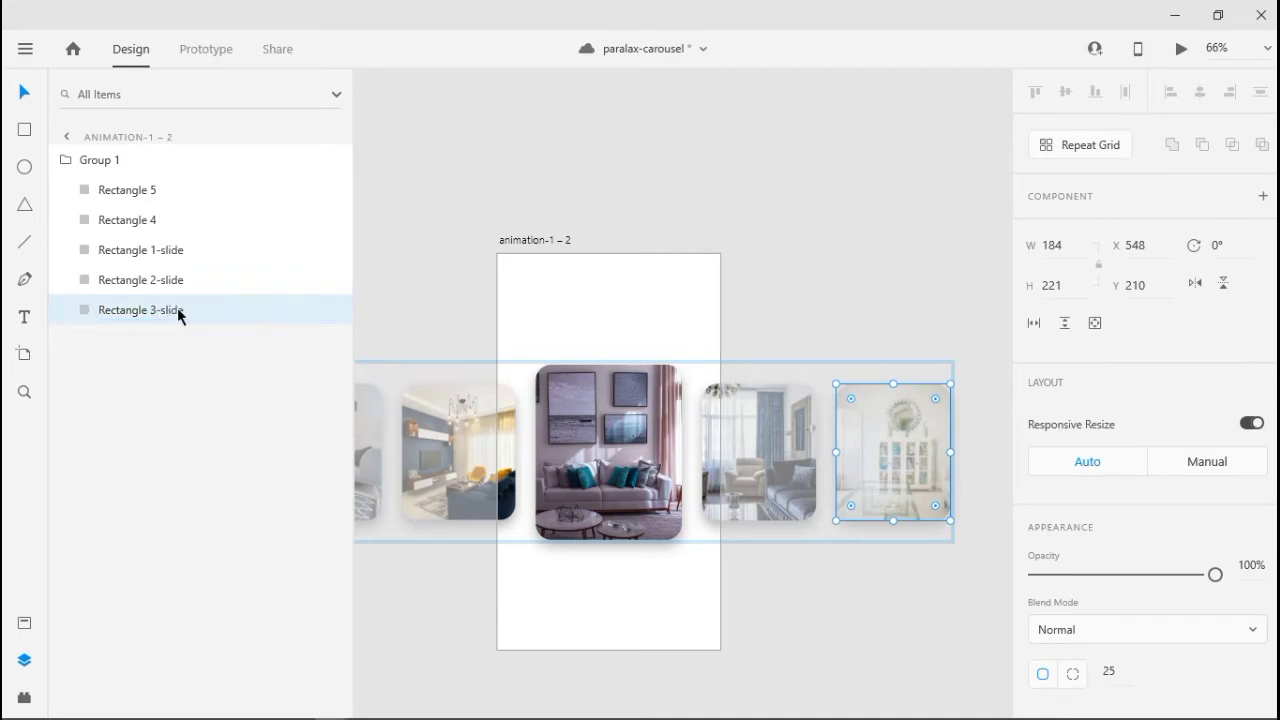
# On animation-1 – 2, shift the photos inside the Rectangle 2-slide and Rectangle 1-slide frames to the left
pyautogui.doubleClick(709, 482)
pyautogui.moveTo(749, 482); pyautogui.dragTo(718, 480)
pyautogui.doubleClick(635, 475)
pyautogui.moveTo(635, 476); pyautogui.dragTo(547, 482)
pyautogui.click(413, 490)
pyautogui.doubleClick(441, 483)
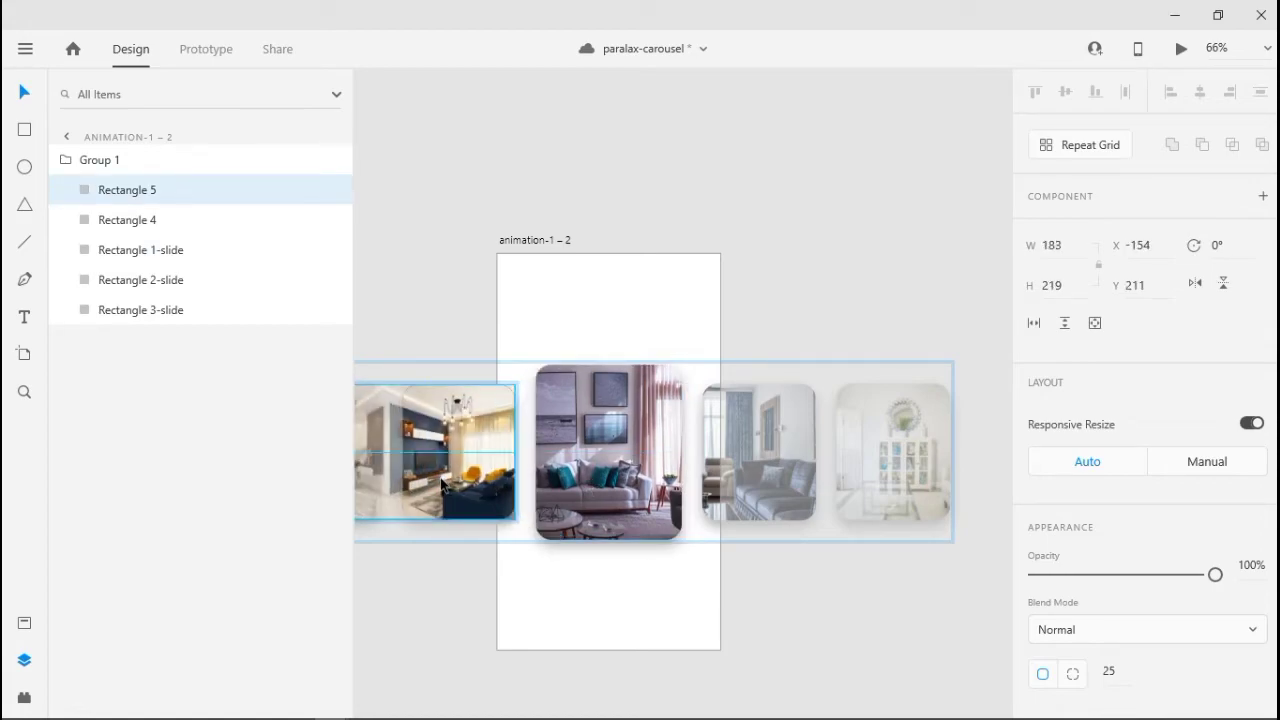
pyautogui.click(575, 334)
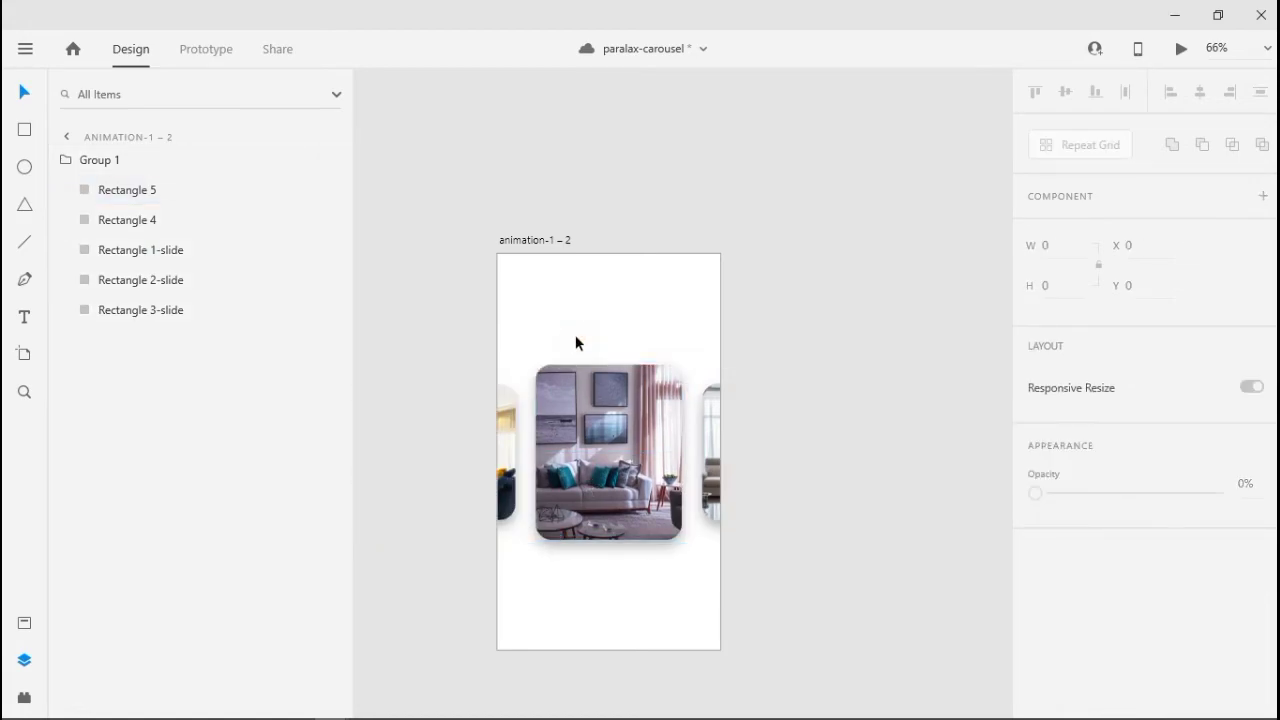
# In Prototype mode, link Rectangle 5 on animation-1 to animation-1 – 1 with a Tap Auto-Animate, Ease In-Out, 1 s
pyautogui.scroll(-5, 564, 329)
pyautogui.moveTo(480, 326); pyautogui.dragTo(739, 367)
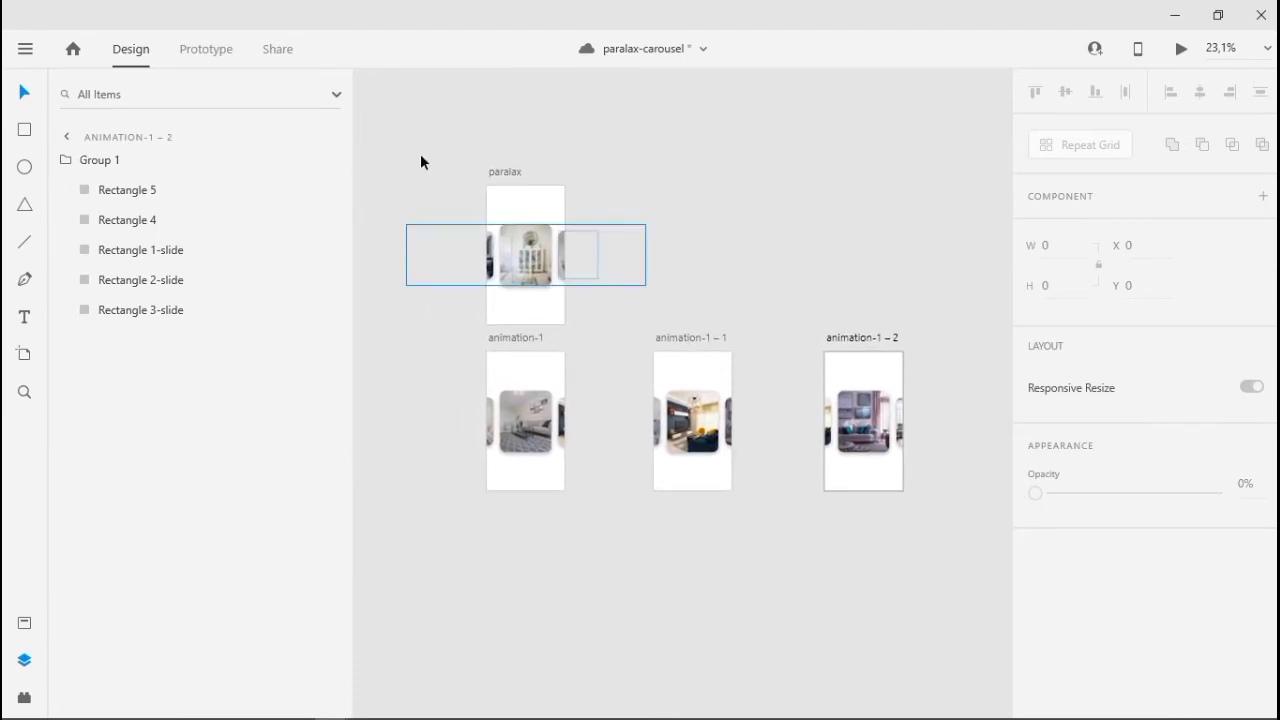
pyautogui.click(206, 49)
pyautogui.click(559, 262)
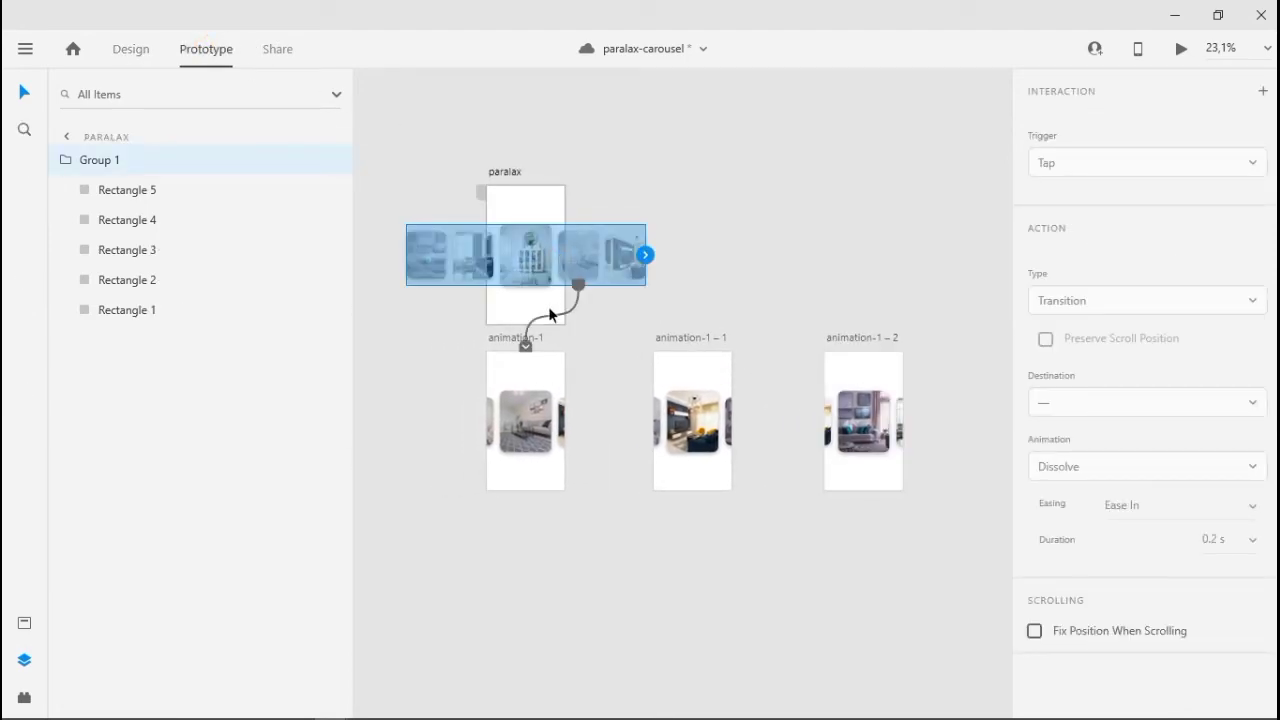
pyautogui.click(490, 428)
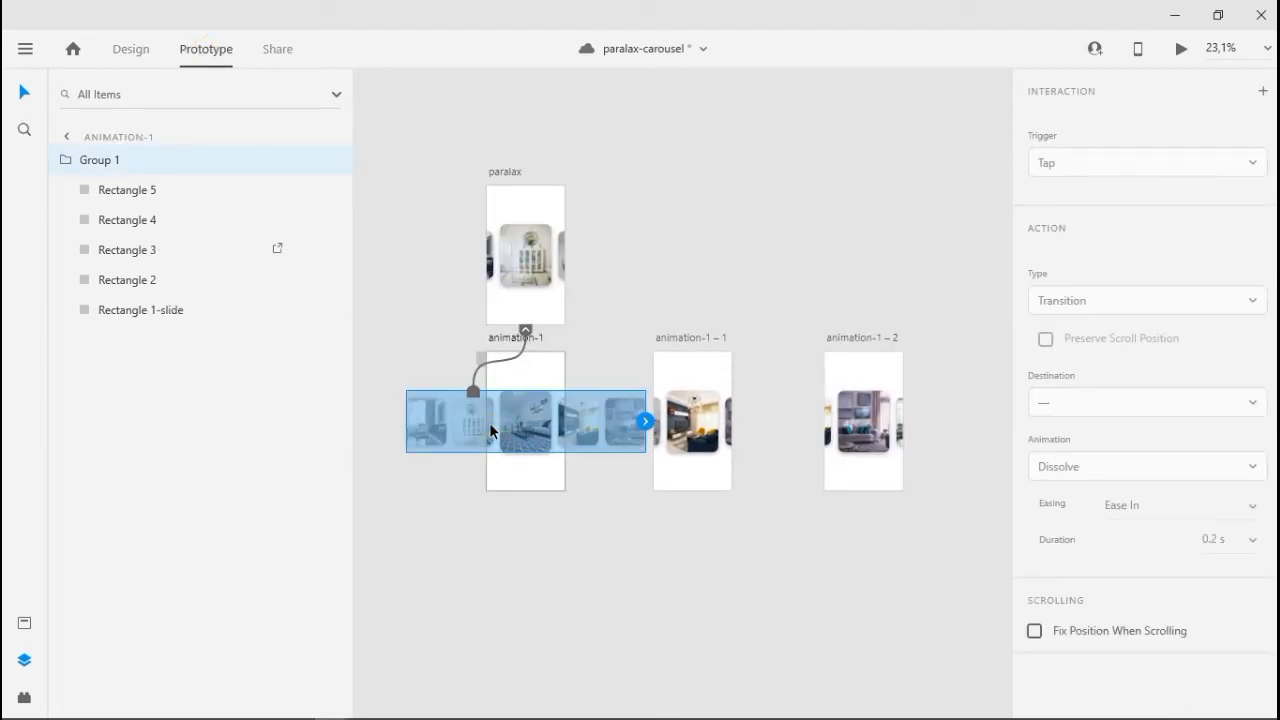
pyautogui.doubleClick(558, 434)
pyautogui.moveTo(598, 425); pyautogui.dragTo(688, 420)
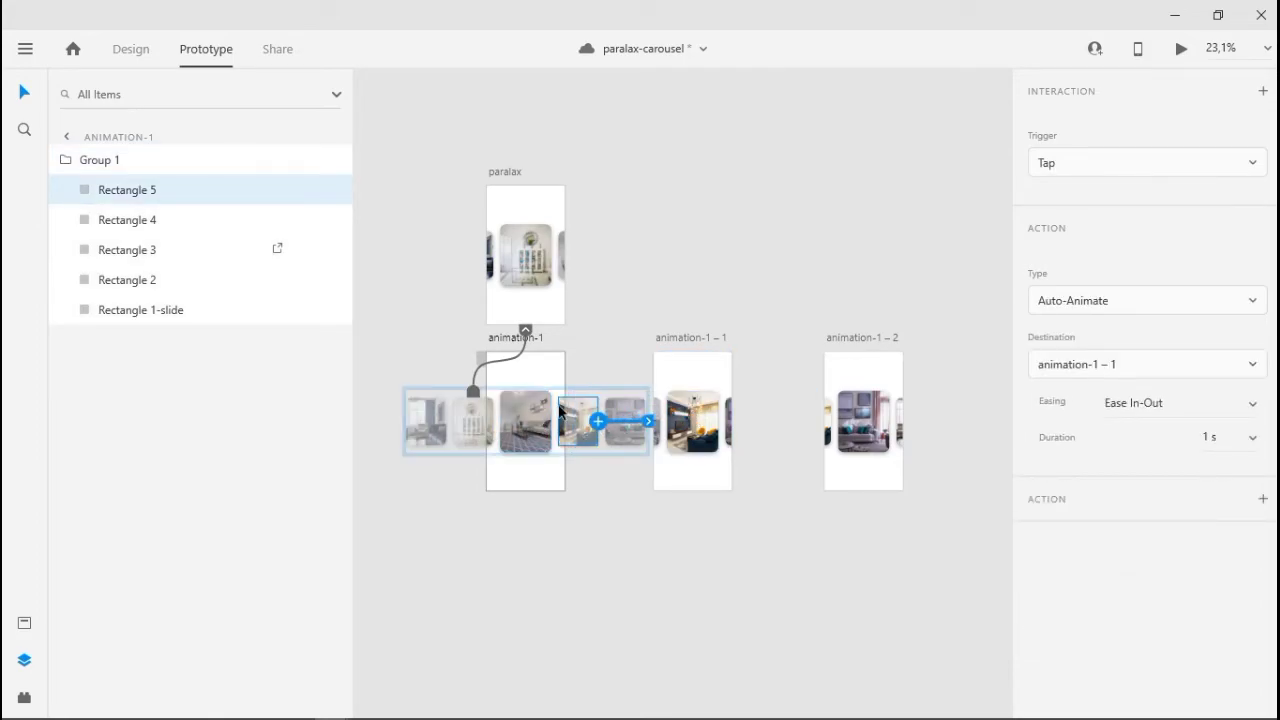
# Link Rectangle 4 on animation-1 – 1 back to animation-1 with a Tap Auto-Animate, Ease In-Out, 1 s
pyautogui.scroll(3, 559, 409)
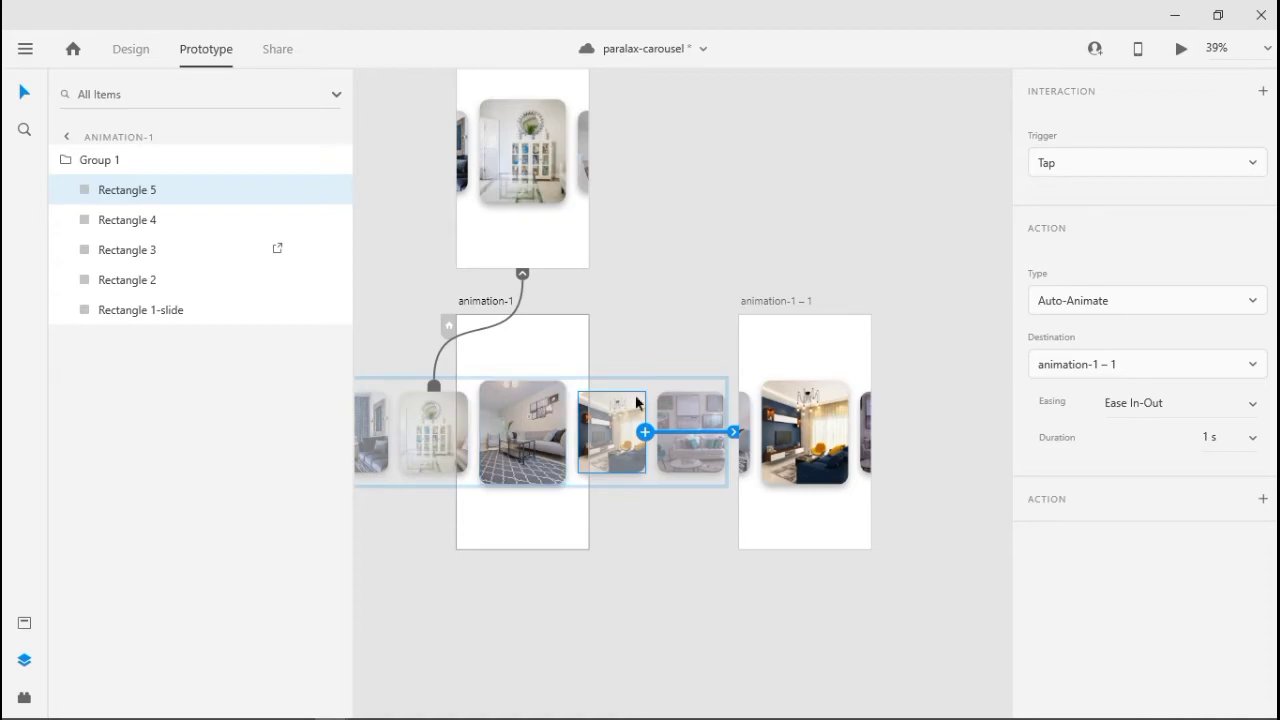
pyautogui.doubleClick(725, 430)
pyautogui.moveTo(750, 432); pyautogui.dragTo(514, 394)
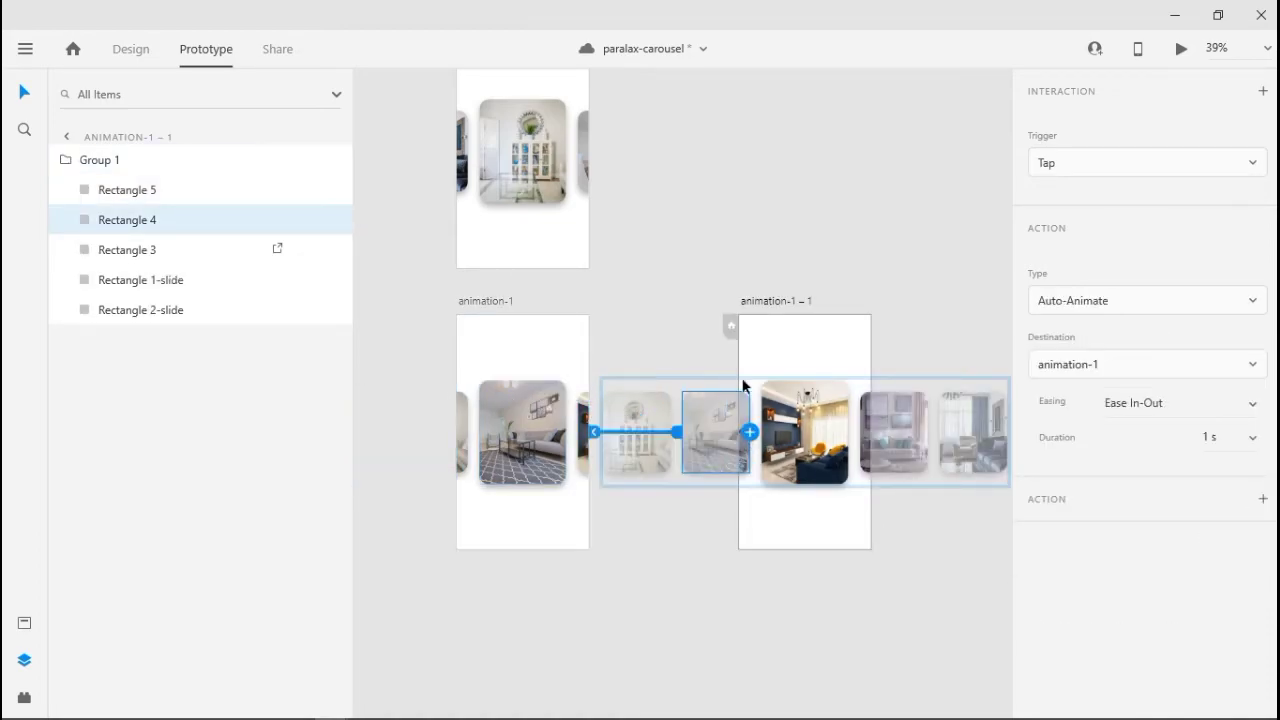
# Link animation-1 – 1's card right of centre to animation-1 – 2, and Rectangle 5 there back to animation-1 – 1, using Tap Auto-Animate
pyautogui.moveTo(866, 441); pyautogui.dragTo(617, 438)
pyautogui.click(617, 438)
pyautogui.moveTo(758, 424); pyautogui.dragTo(553, 415)
pyautogui.doubleClick(770, 430)
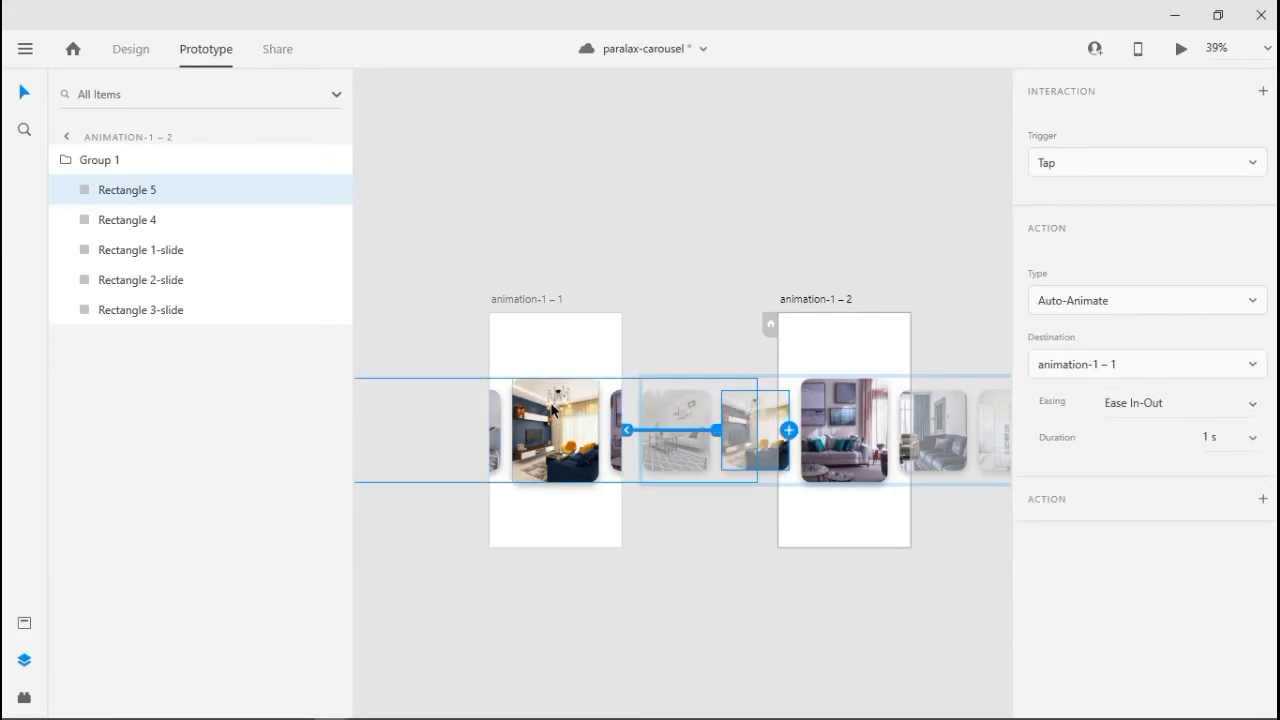
# Preview the prototype from the paralax artboard, going through the carousel states forward and back, and minimize the preview
pyautogui.scroll(-5, 553, 415)
pyautogui.scroll(3, 557, 307)
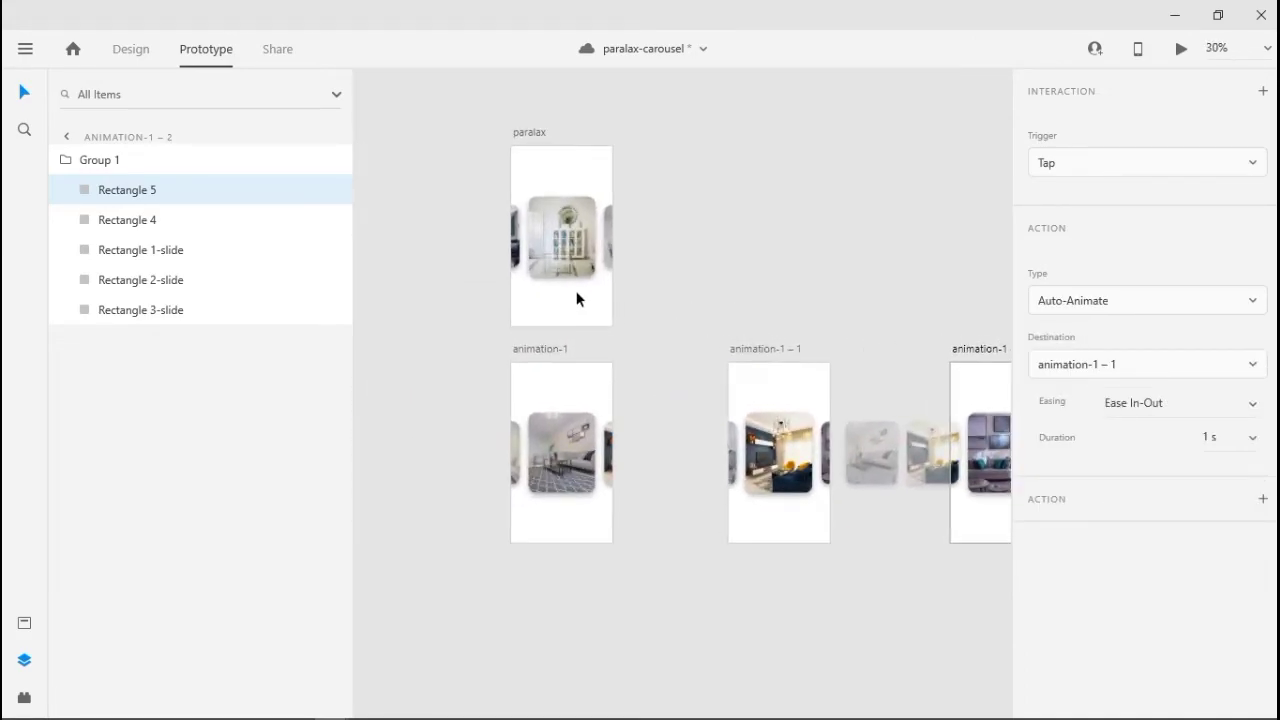
pyautogui.click(563, 306)
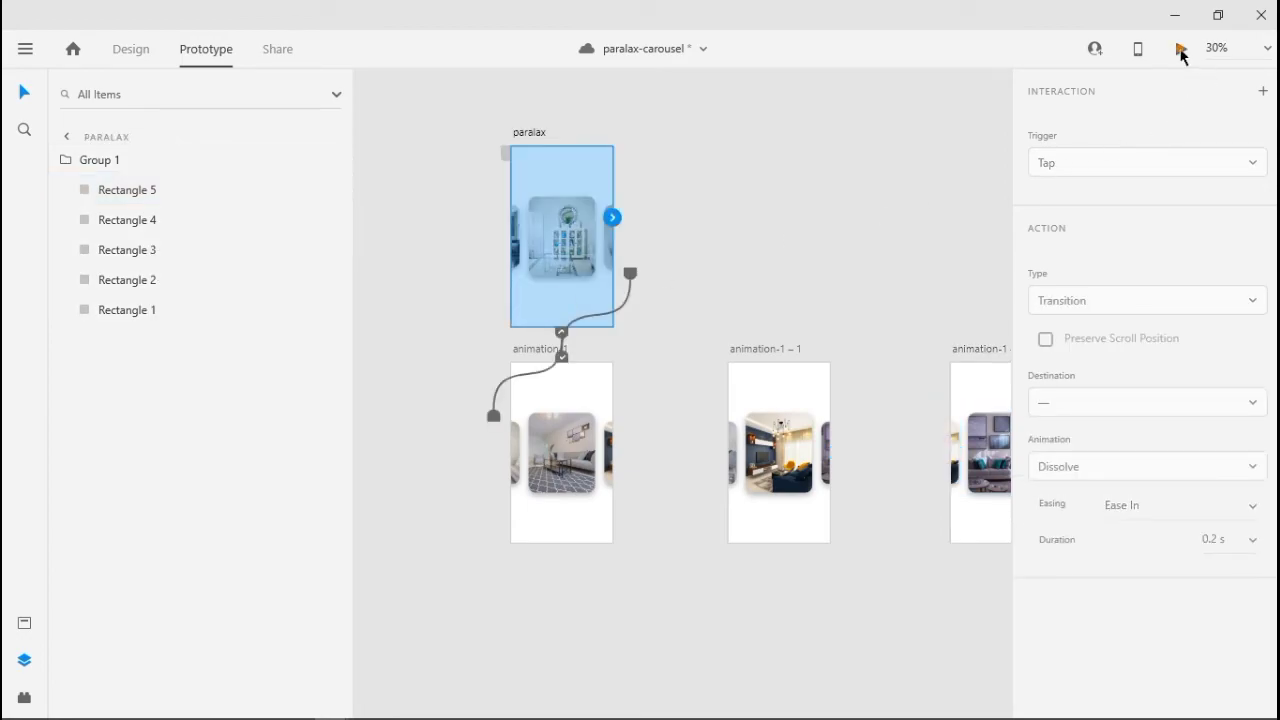
pyautogui.click(1181, 50)
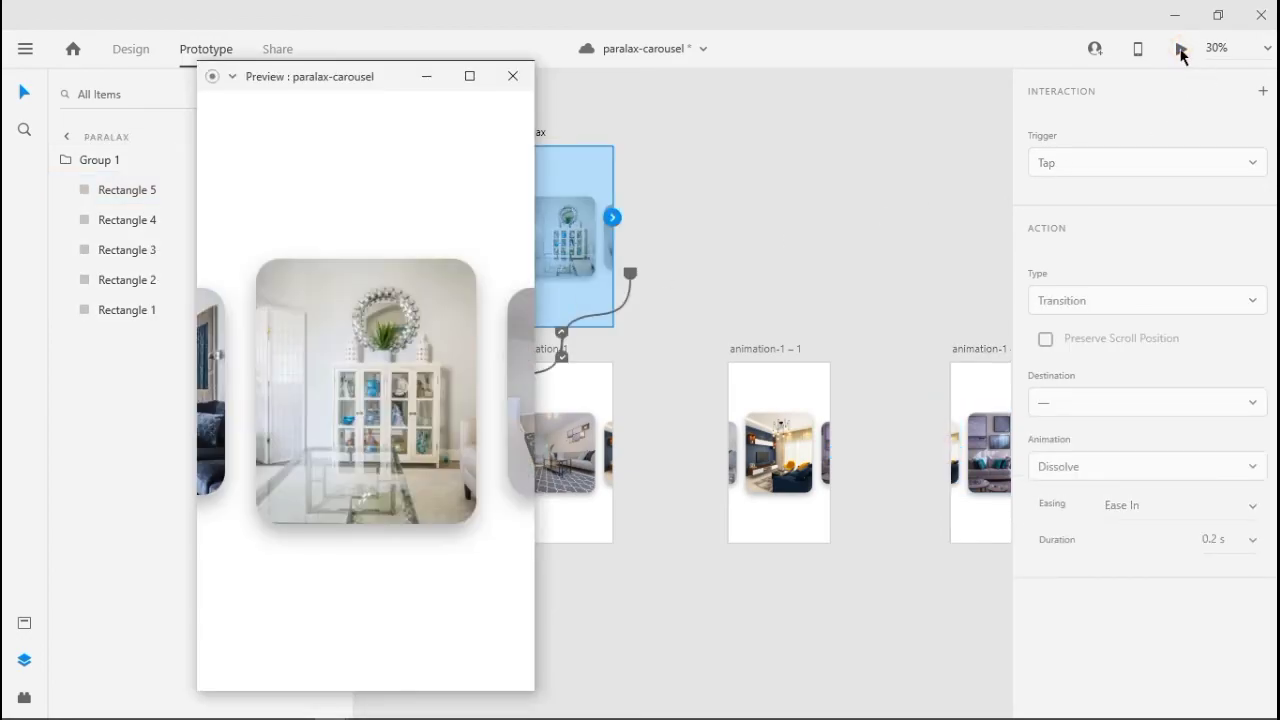
pyautogui.click(520, 444)
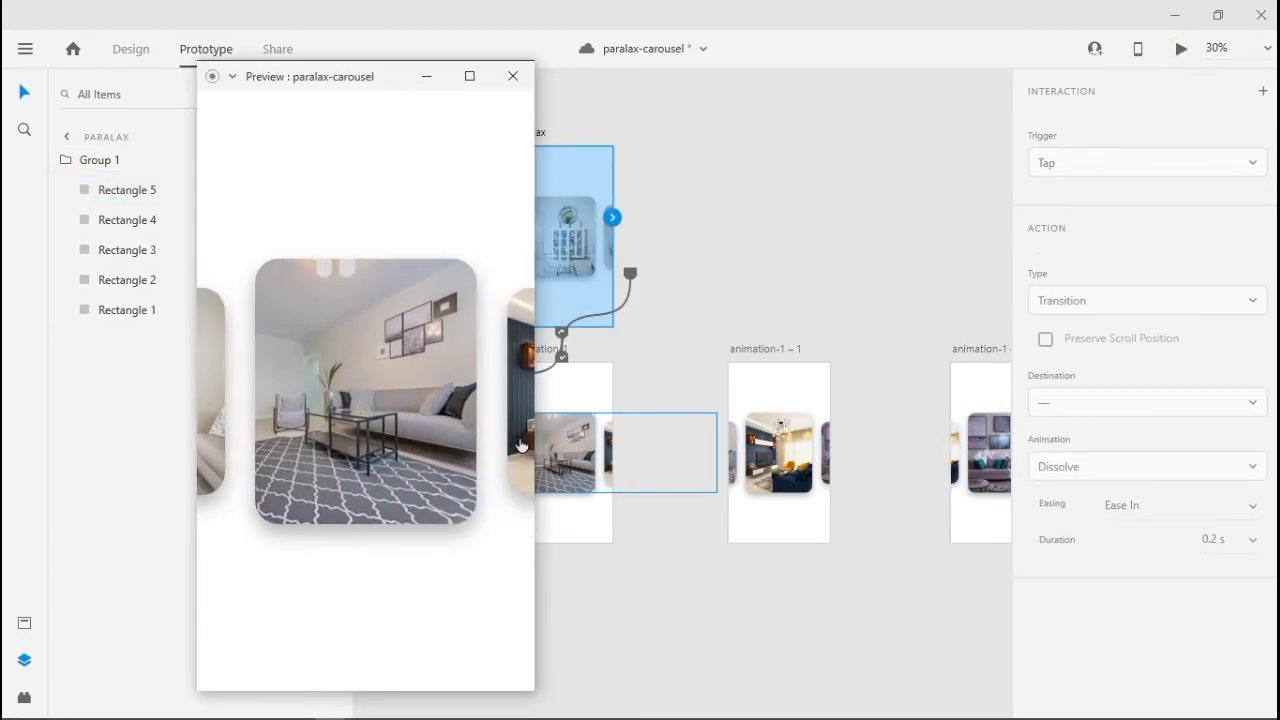
pyautogui.click(521, 444)
pyautogui.click(520, 444)
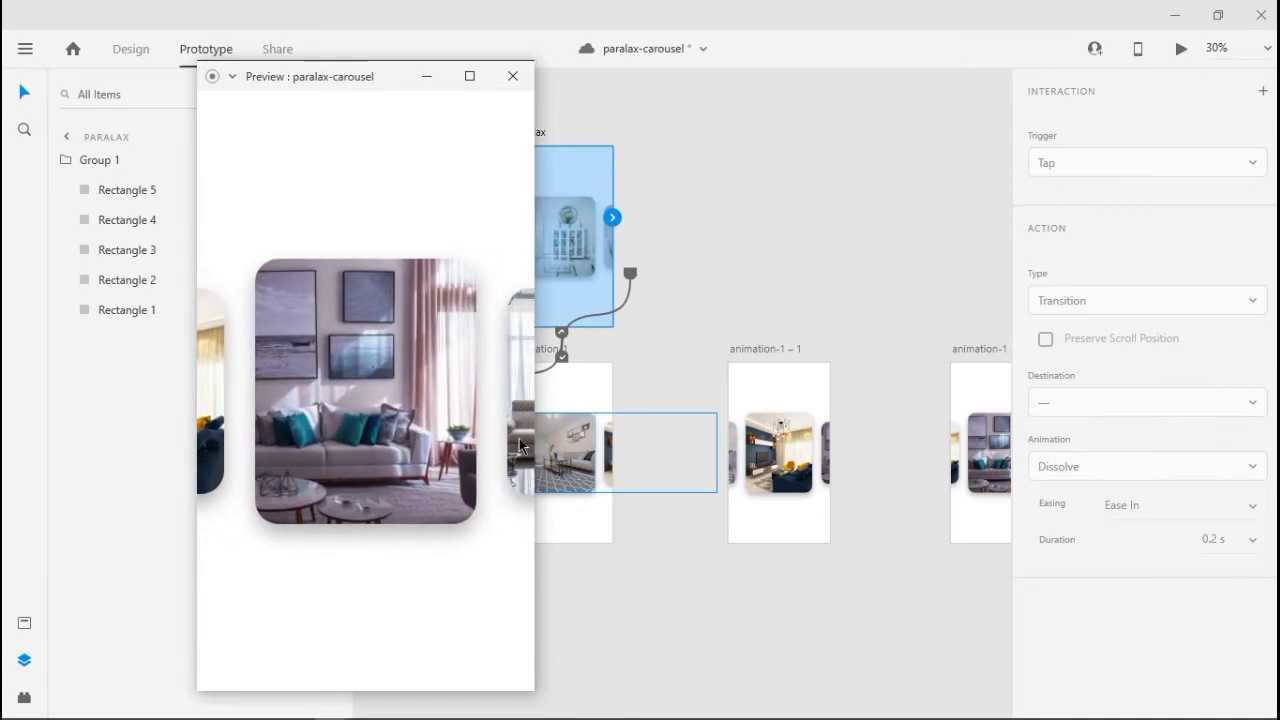
pyautogui.click(219, 431)
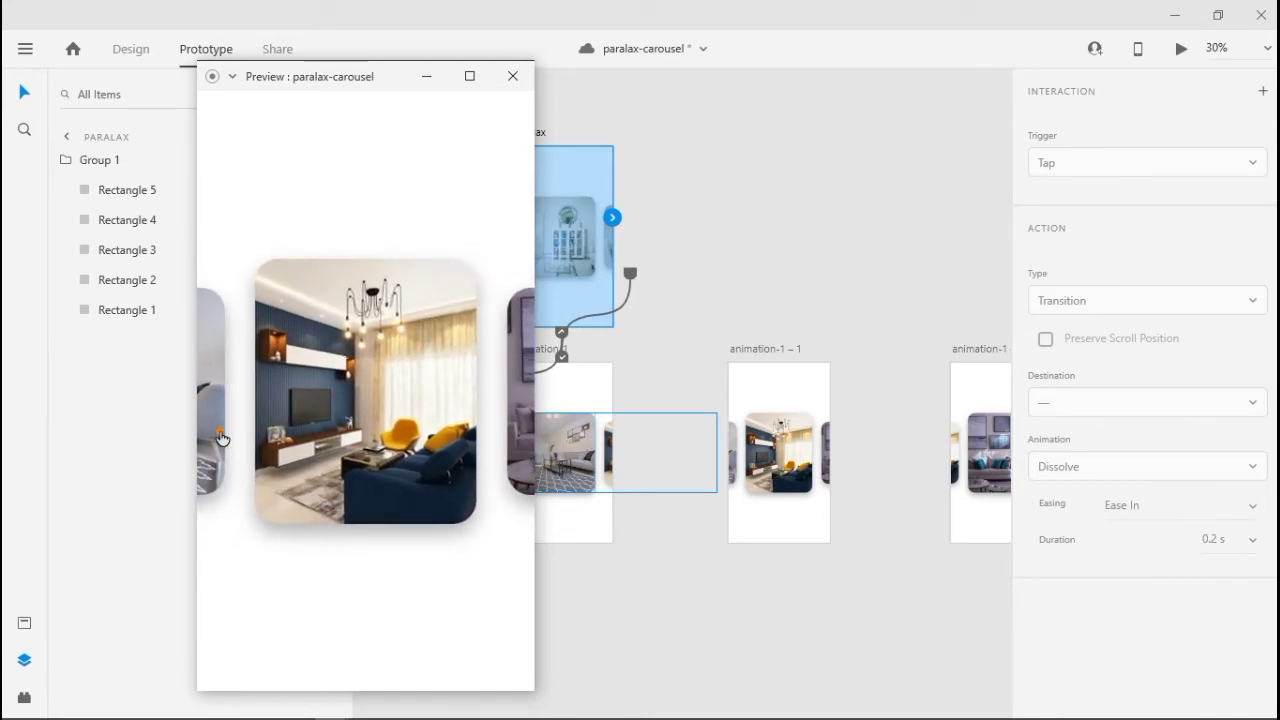
pyautogui.click(220, 435)
pyautogui.click(219, 432)
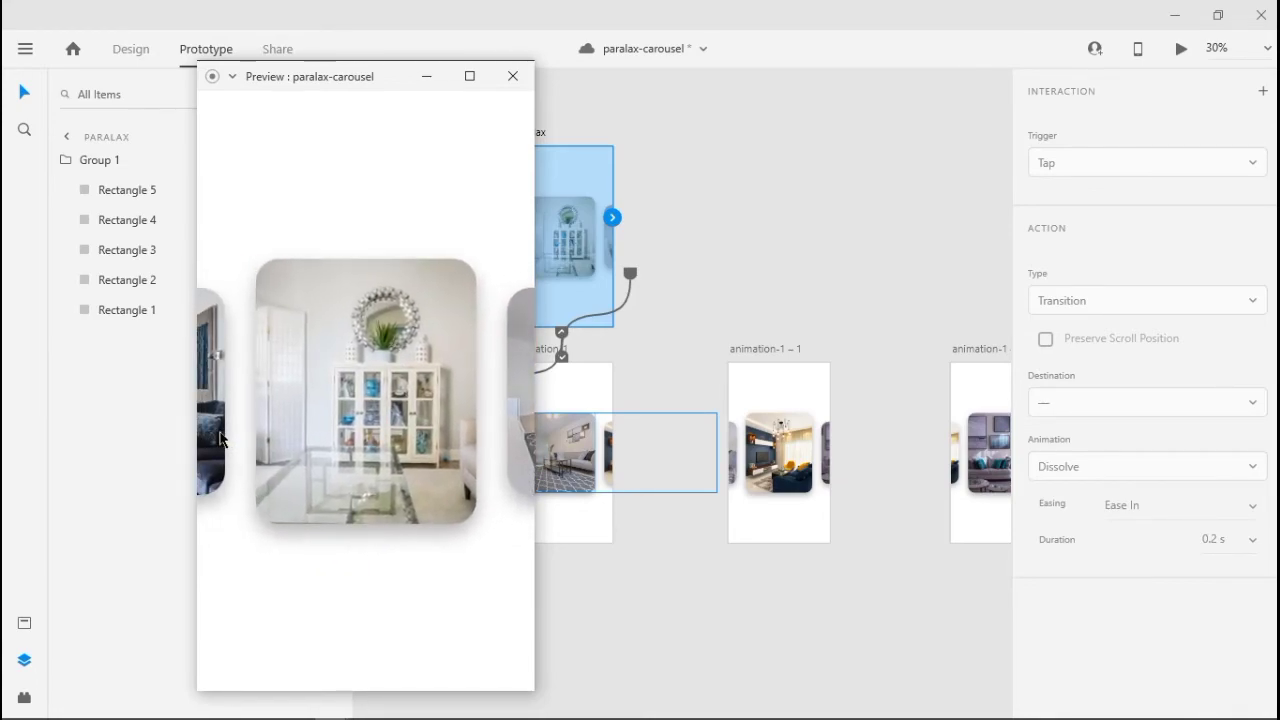
pyautogui.click(428, 79)
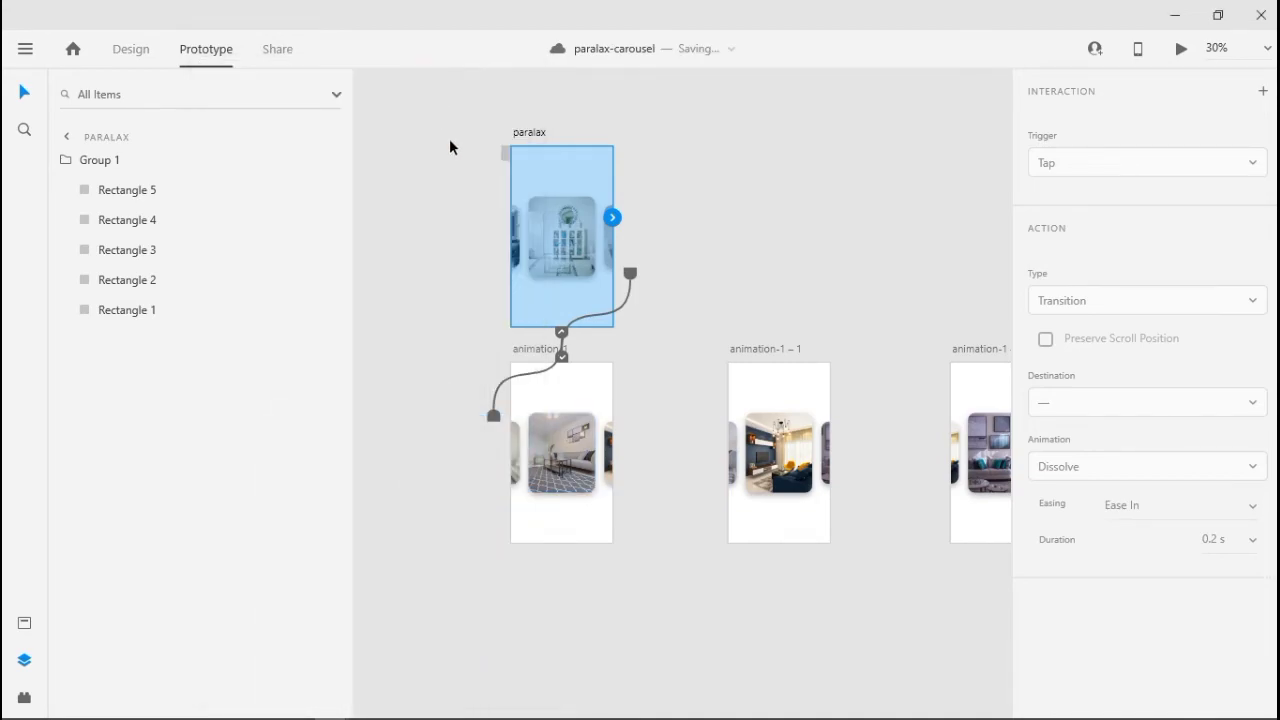
# Return to Design mode and shift the photo inside the paralax artboard's central card, Rectangle 3, slightly to the left
pyautogui.click(139, 49)
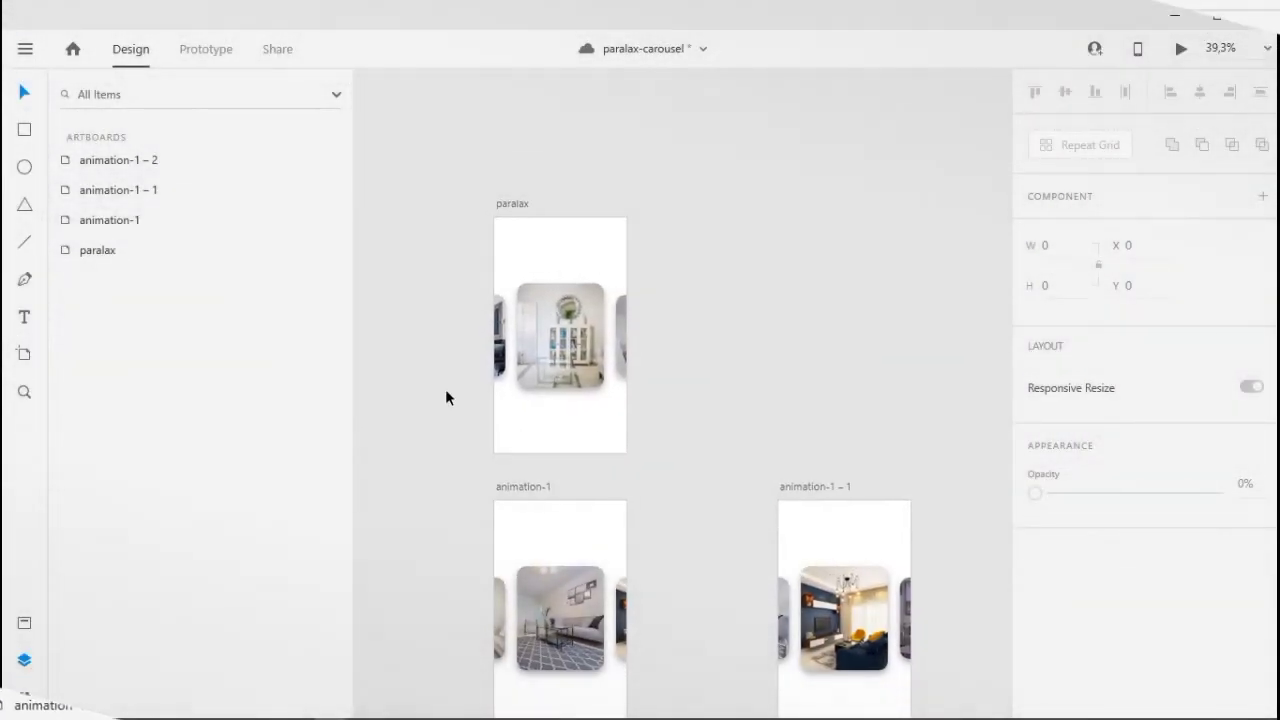
pyautogui.scroll(3, 480, 320)
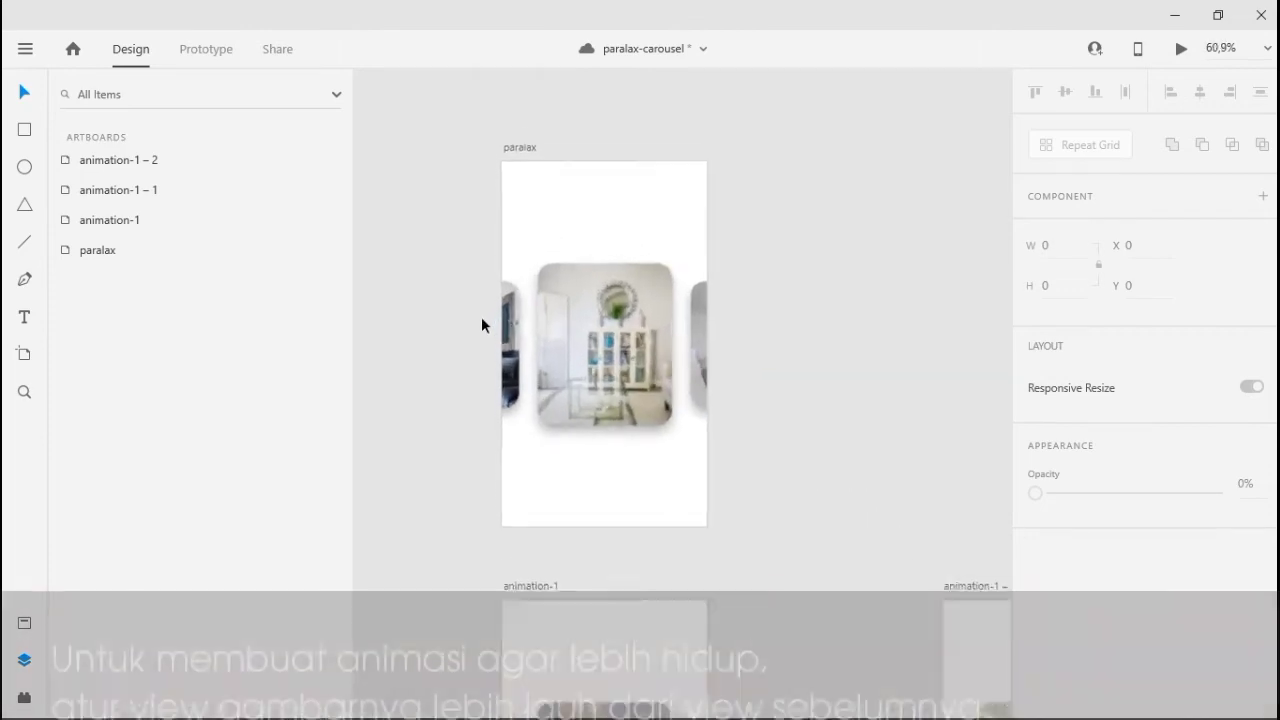
pyautogui.doubleClick(630, 348)
pyautogui.doubleClick(630, 348)
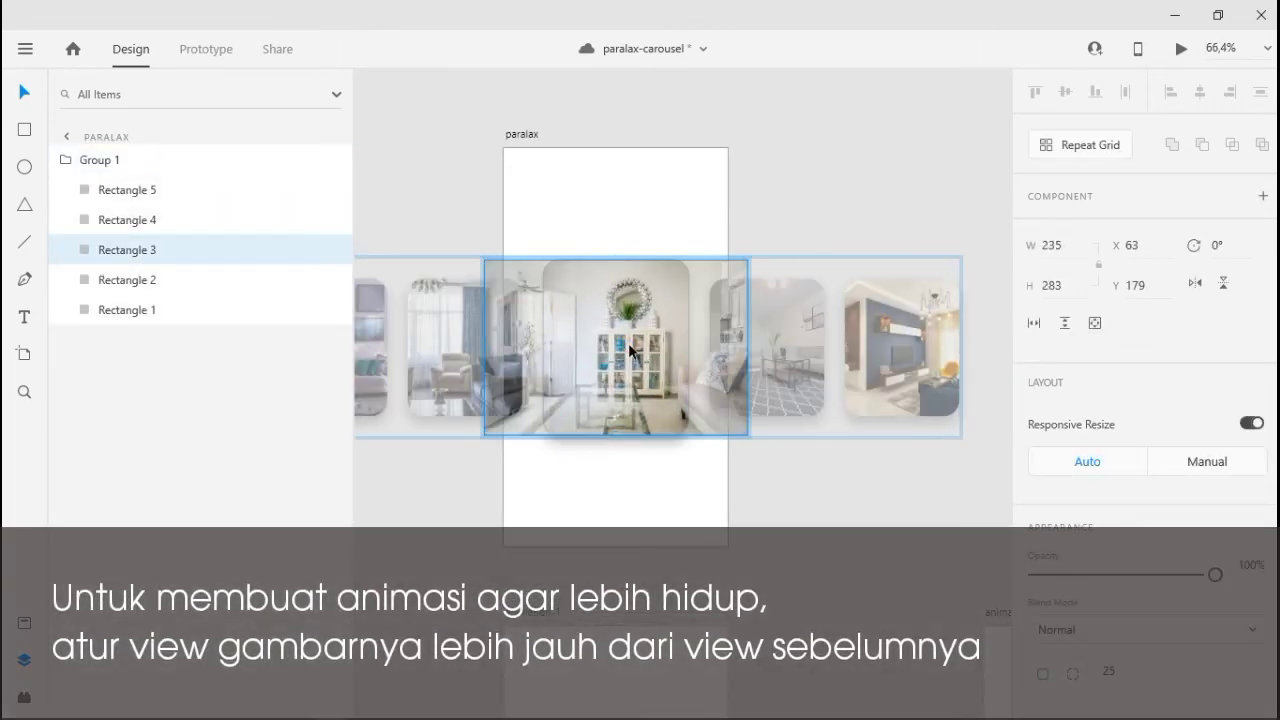
pyautogui.moveTo(636, 348); pyautogui.dragTo(622, 380)
pyautogui.click(807, 479)
pyautogui.doubleClick(634, 380)
pyautogui.doubleClick(634, 380)
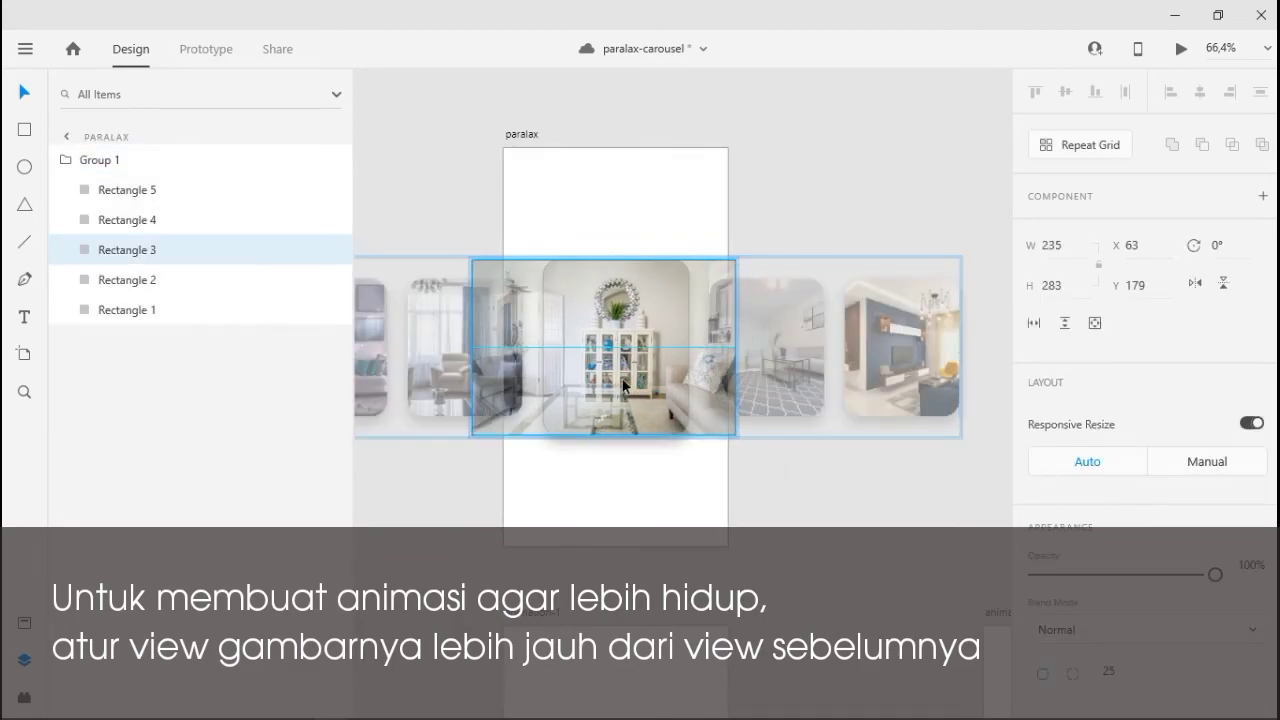
# On the paralax artboard, shift the photo inside Rectangle 4 to the right and reposition the photo inside Rectangle 2
pyautogui.doubleClick(777, 378)
pyautogui.moveTo(777, 378); pyautogui.dragTo(802, 382)
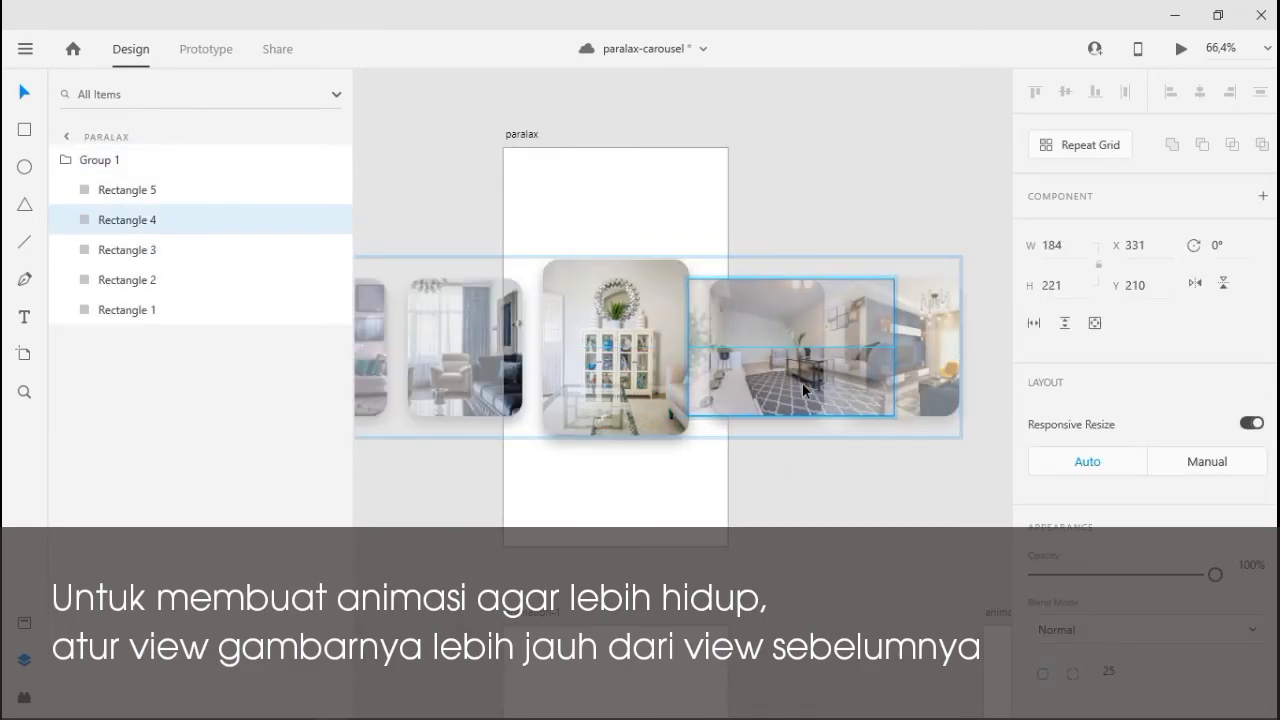
pyautogui.click(512, 376)
pyautogui.doubleClick(512, 376)
pyautogui.moveTo(512, 376); pyautogui.dragTo(523, 373)
pyautogui.click(486, 463)
# On animation-1, reposition the photos inside the frames of Rectangle 4, Rectangle 3 and Rectangle 5
pyautogui.scroll(-2, 610, 468)
pyautogui.scroll(-7, 610, 468)
pyautogui.doubleClick(620, 462)
pyautogui.moveTo(624, 462); pyautogui.dragTo(632, 462)
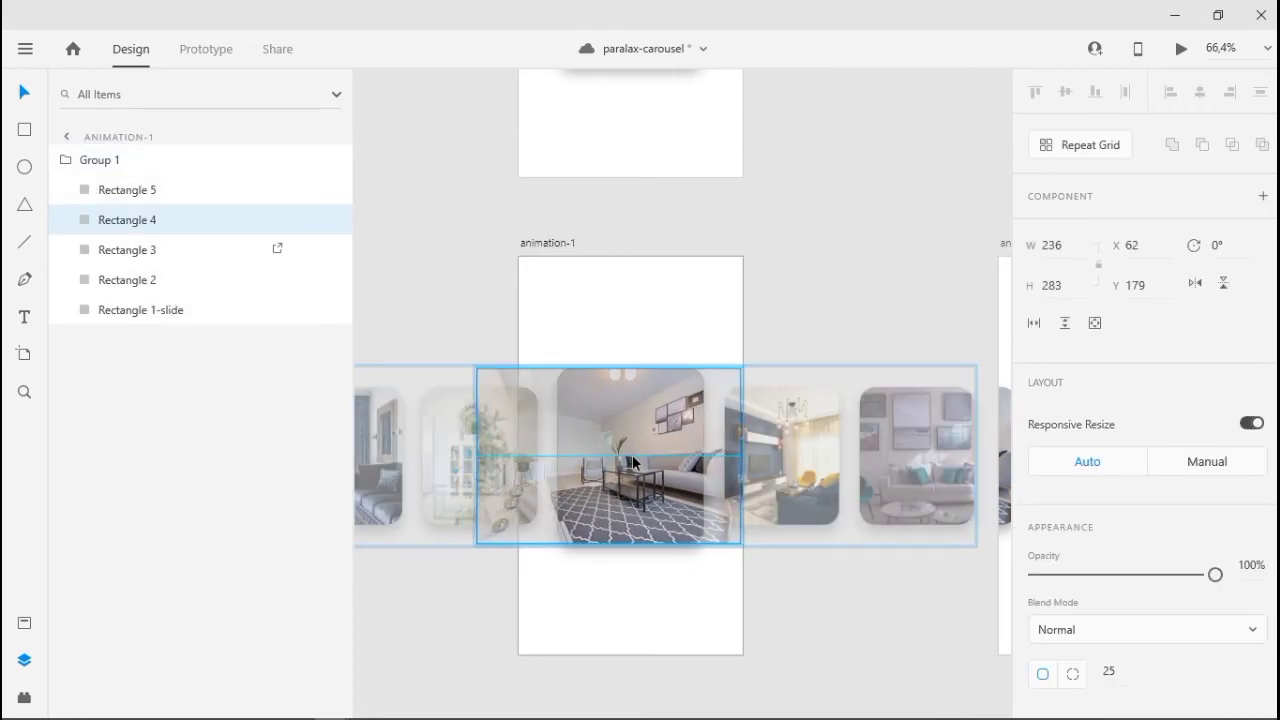
pyautogui.click(497, 483)
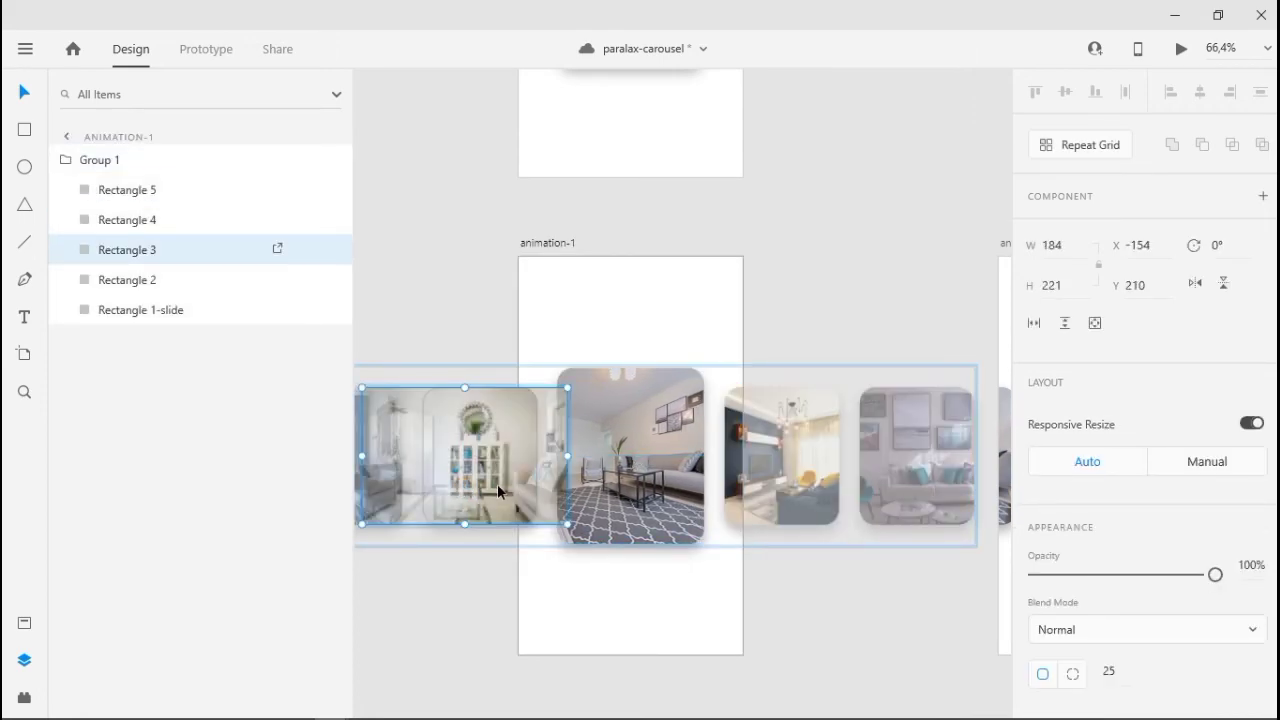
pyautogui.click(730, 493)
pyautogui.moveTo(740, 493); pyautogui.dragTo(764, 493)
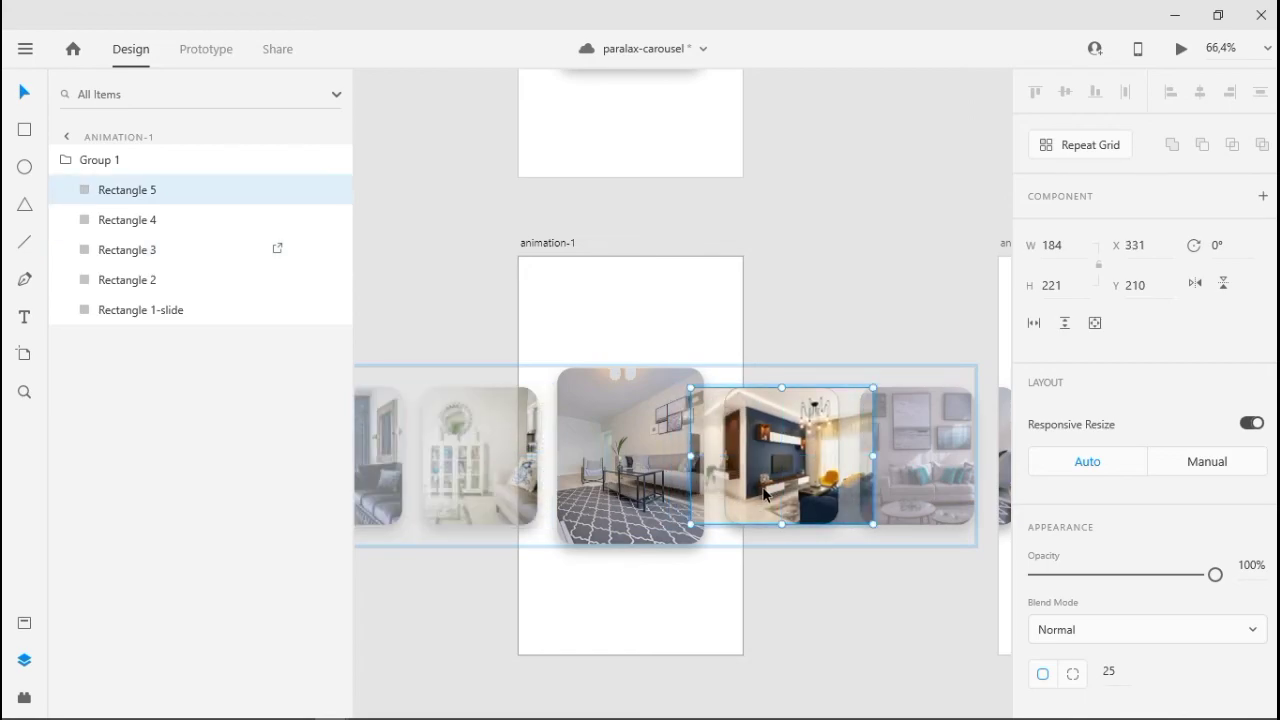
pyautogui.click(772, 345)
# On animation-1 – 1, adjust the photo framing inside Rectangle 5, Rectangle 1-slide and Rectangle 4
pyautogui.moveTo(866, 500); pyautogui.dragTo(410, 502)
pyautogui.doubleClick(626, 515)
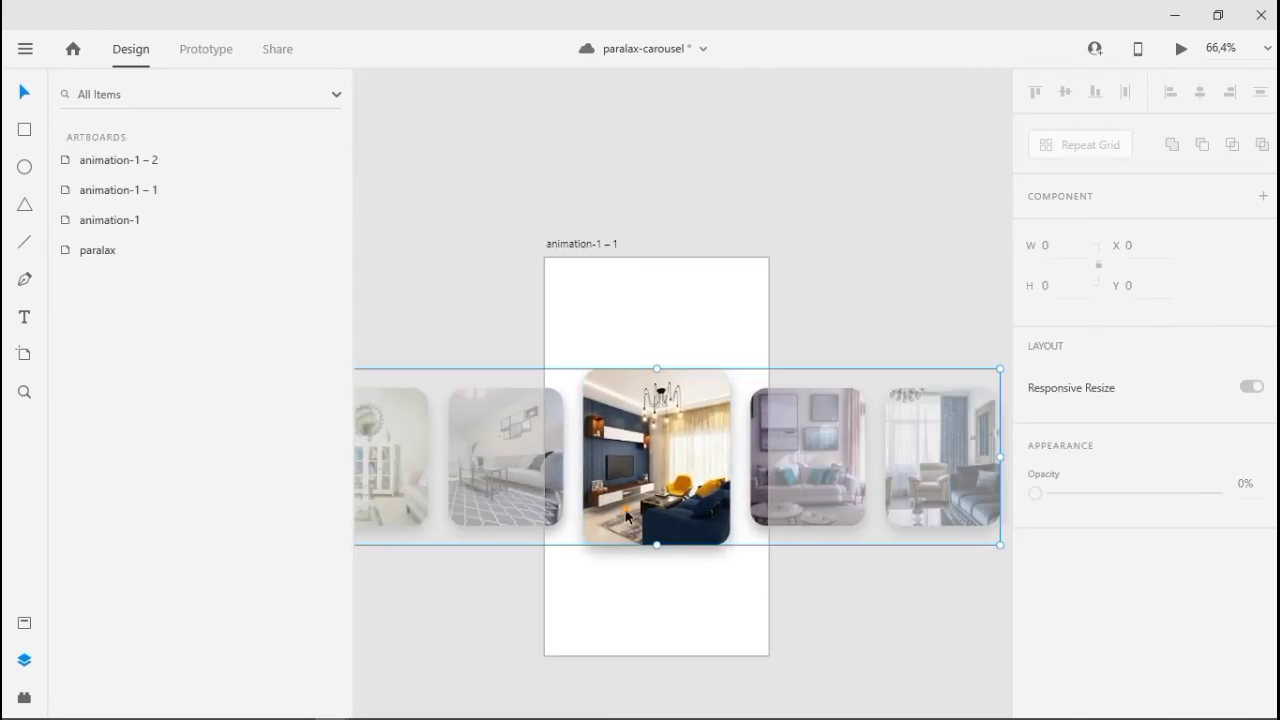
pyautogui.doubleClick(628, 515)
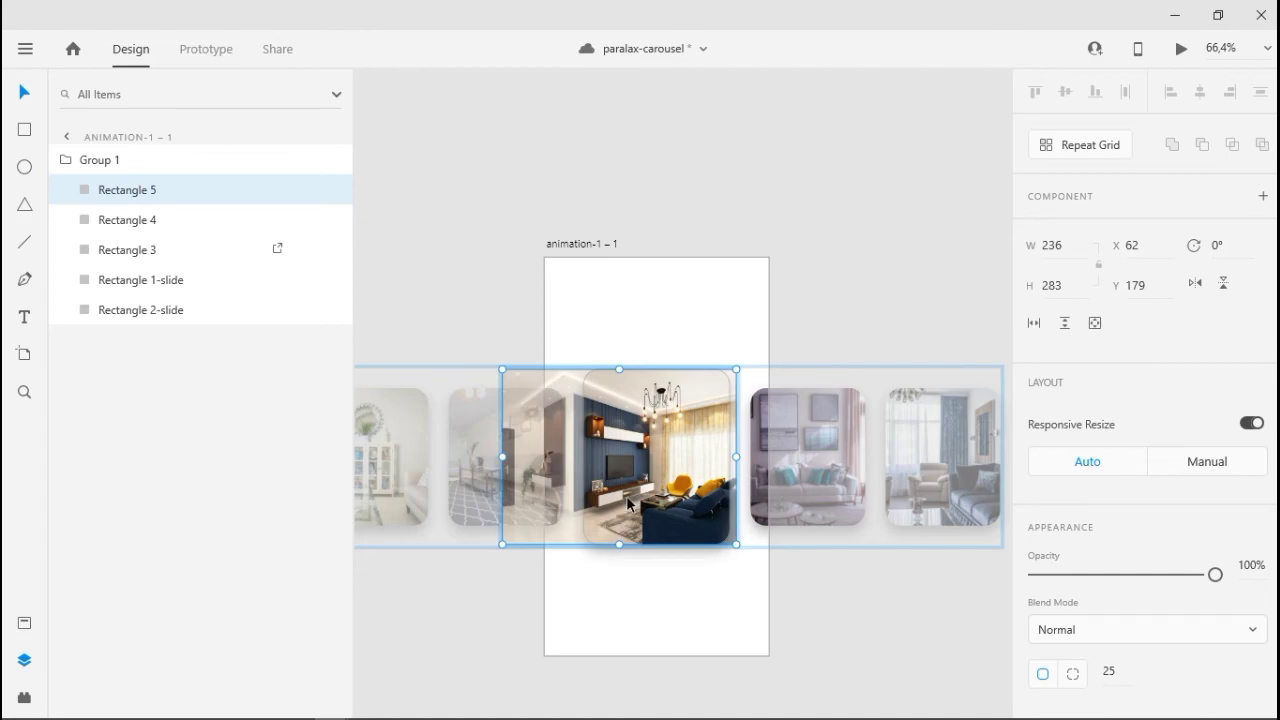
pyautogui.doubleClick(759, 486)
pyautogui.moveTo(794, 483); pyautogui.dragTo(838, 484)
pyautogui.doubleClick(521, 508)
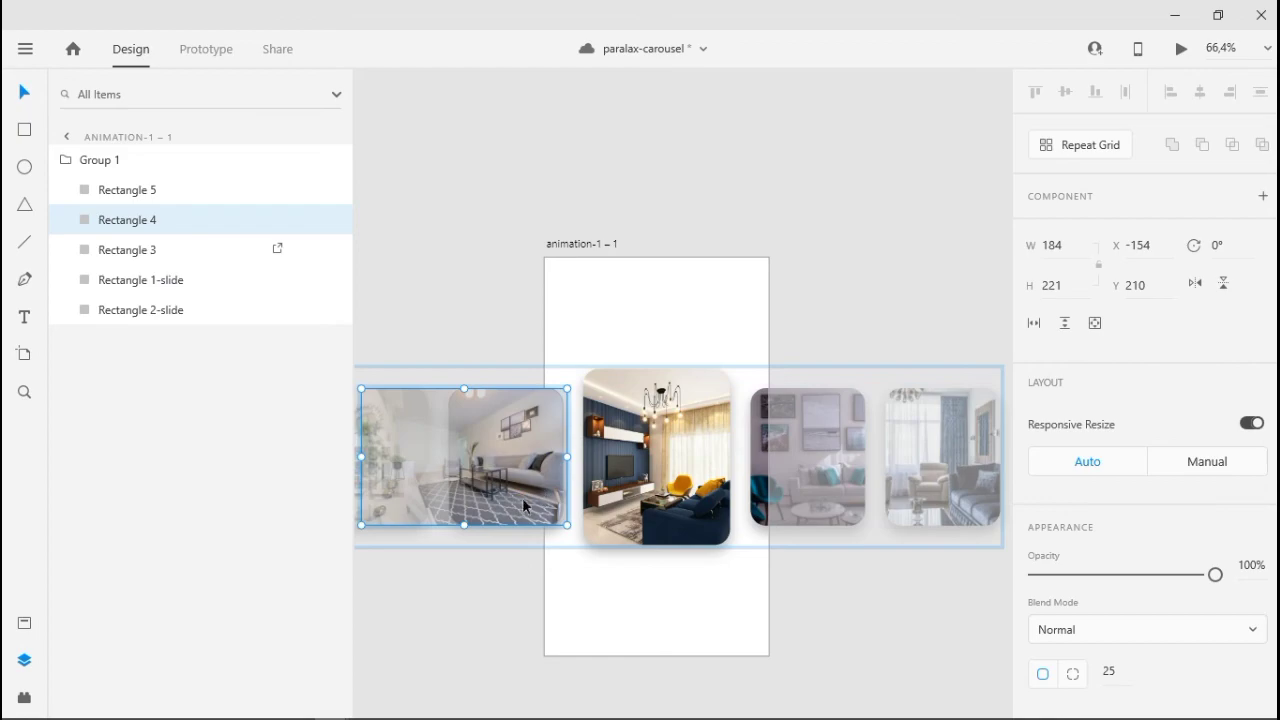
# On animation-1 – 2, adjust the photo framing inside Rectangle 1-slide, Rectangle 2-slide and Rectangle 5
pyautogui.moveTo(531, 497); pyautogui.dragTo(737, 517)
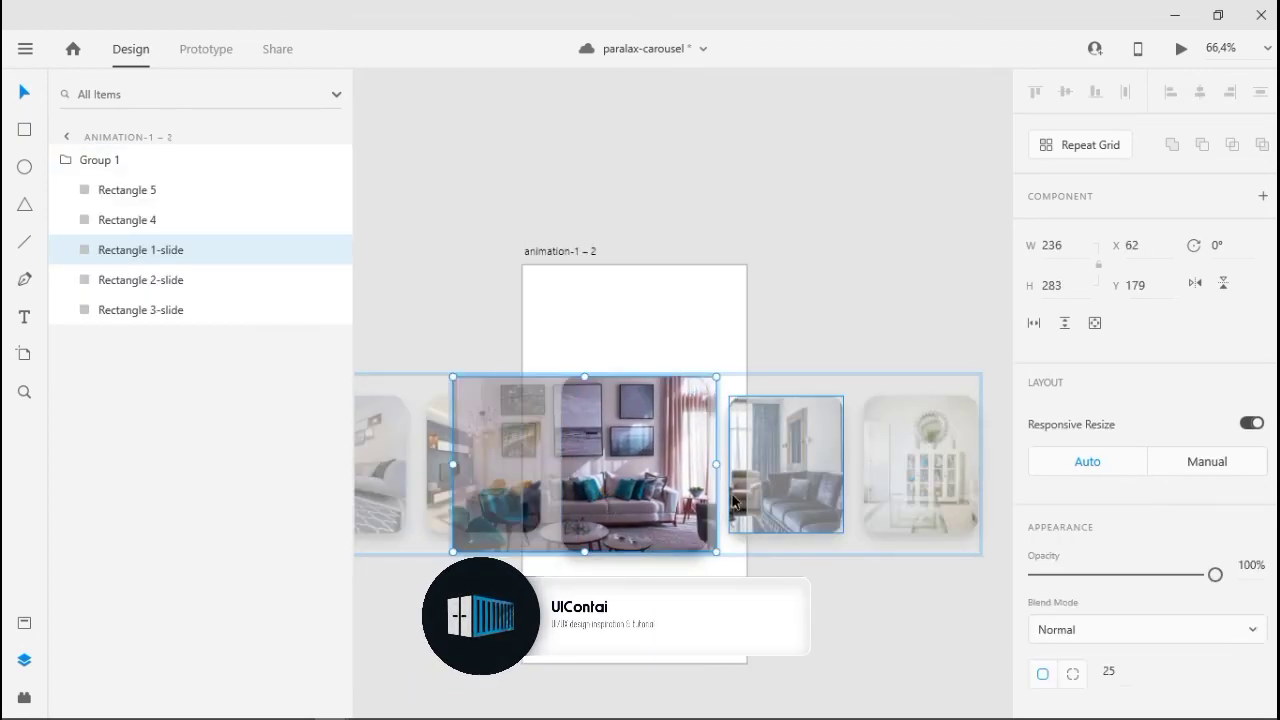
pyautogui.doubleClick(736, 497)
pyautogui.moveTo(722, 494)
pyautogui.mouseDown()
pyautogui.moveTo(737, 495)
pyautogui.moveTo(705, 496)
pyautogui.mouseUp()
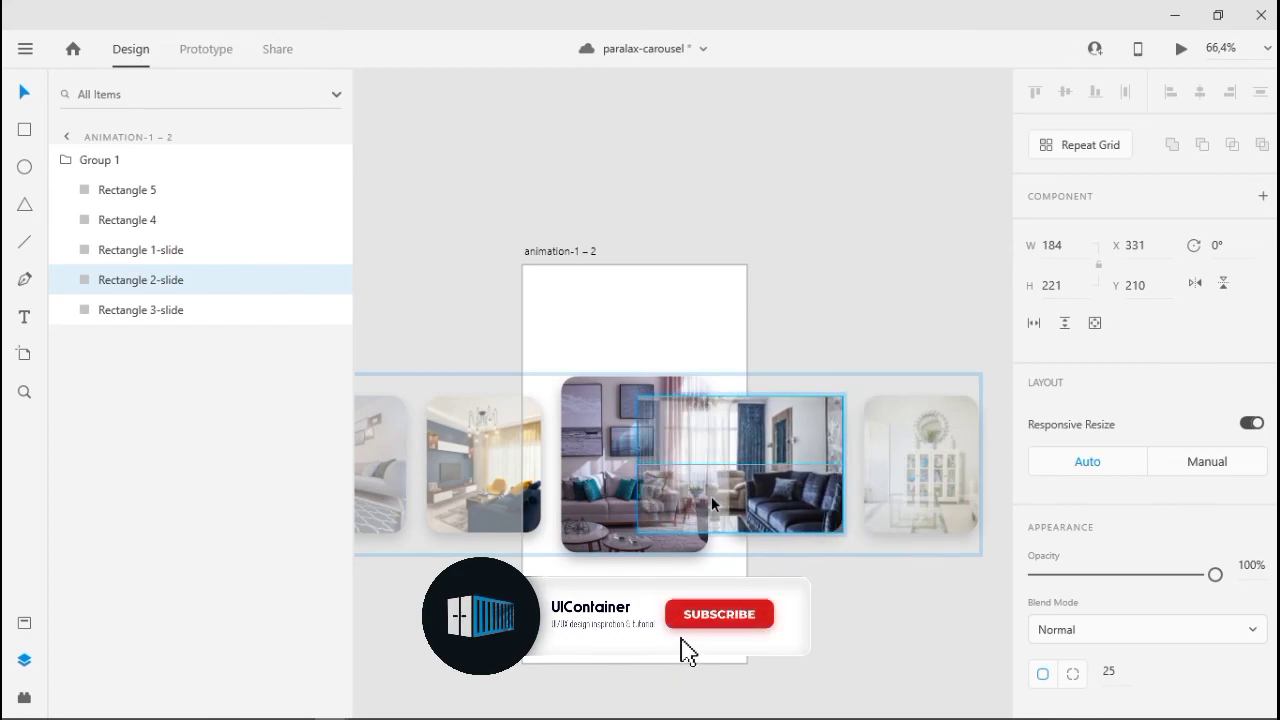
pyautogui.doubleClick(535, 503)
pyautogui.doubleClick(497, 497)
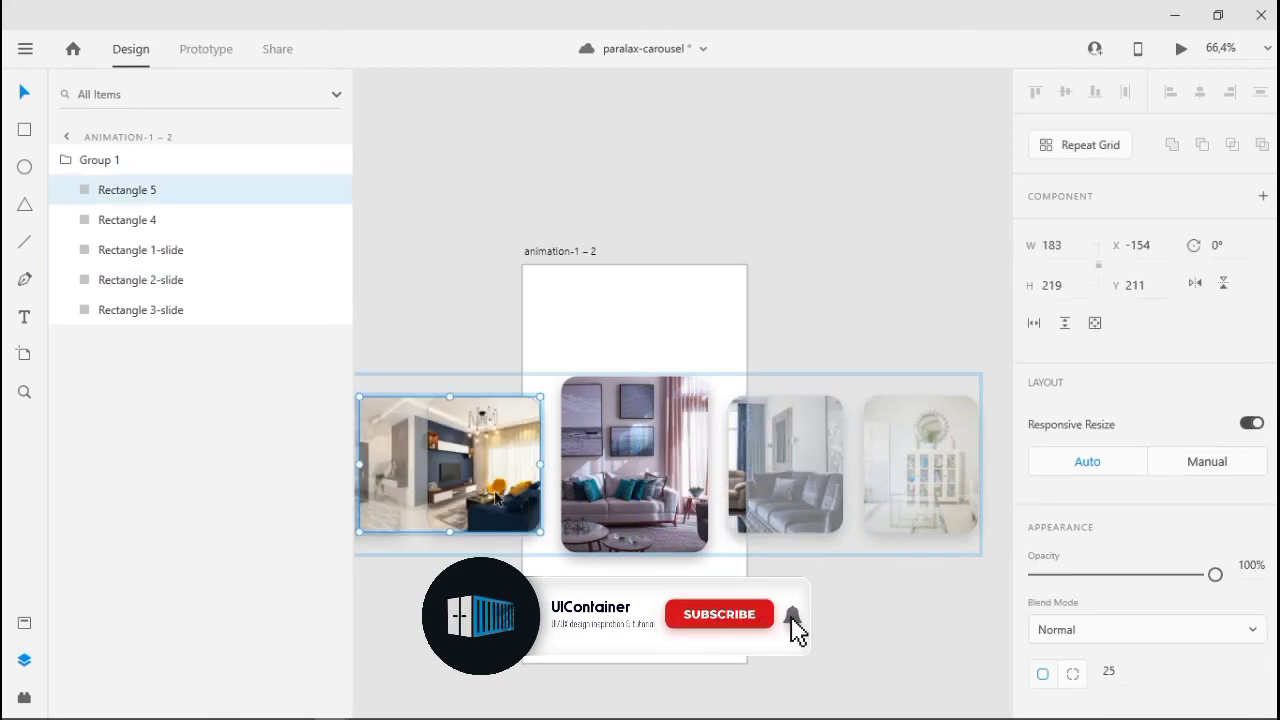
pyautogui.click(486, 580)
# Preview the carousel from the paralax artboard and tap the side cards forward and back to check the parallax animation
pyautogui.scroll(-7, 446, 397)
pyautogui.moveTo(446, 388); pyautogui.dragTo(890, 415)
pyautogui.click(588, 320)
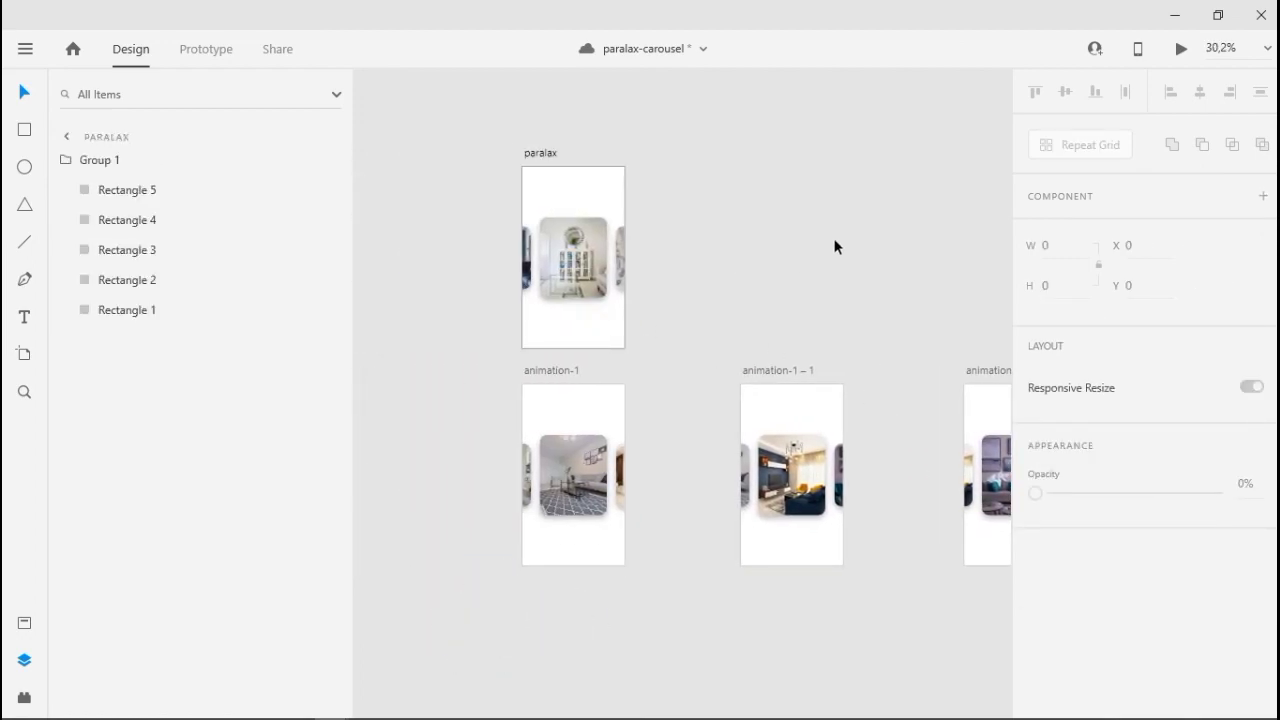
pyautogui.click(1179, 50)
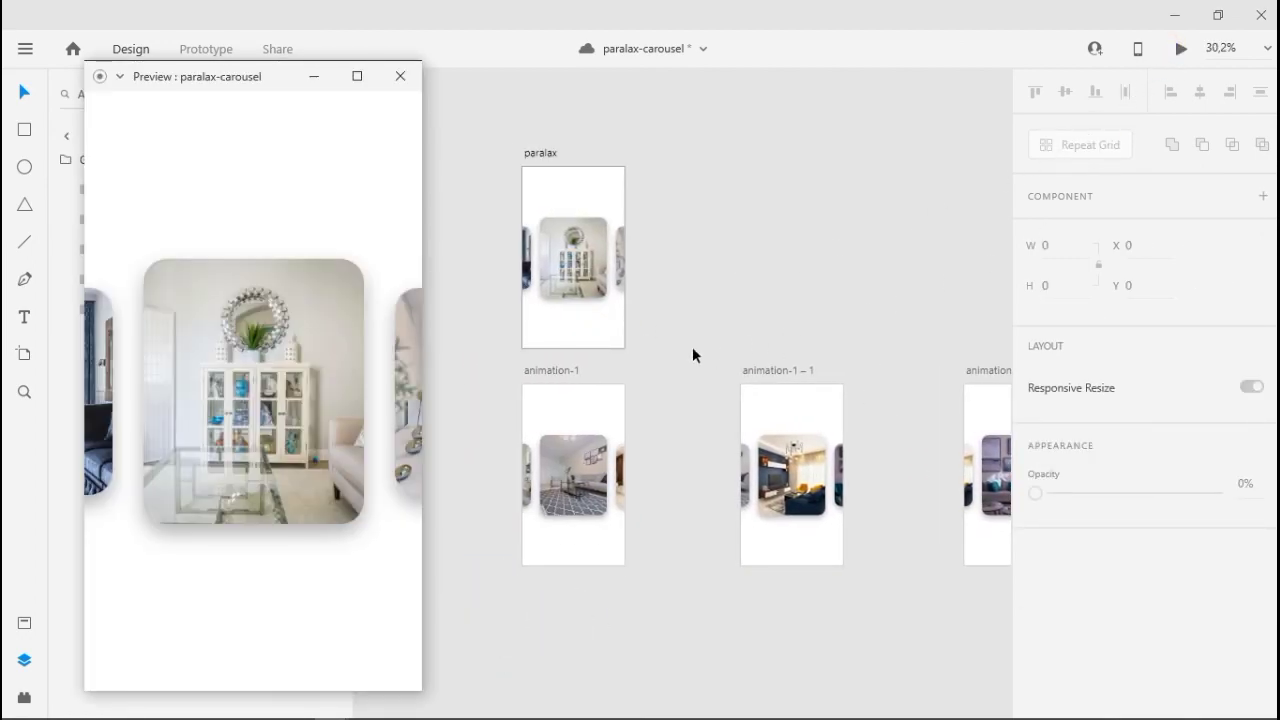
pyautogui.click(403, 386)
pyautogui.click(403, 386)
pyautogui.click(403, 386)
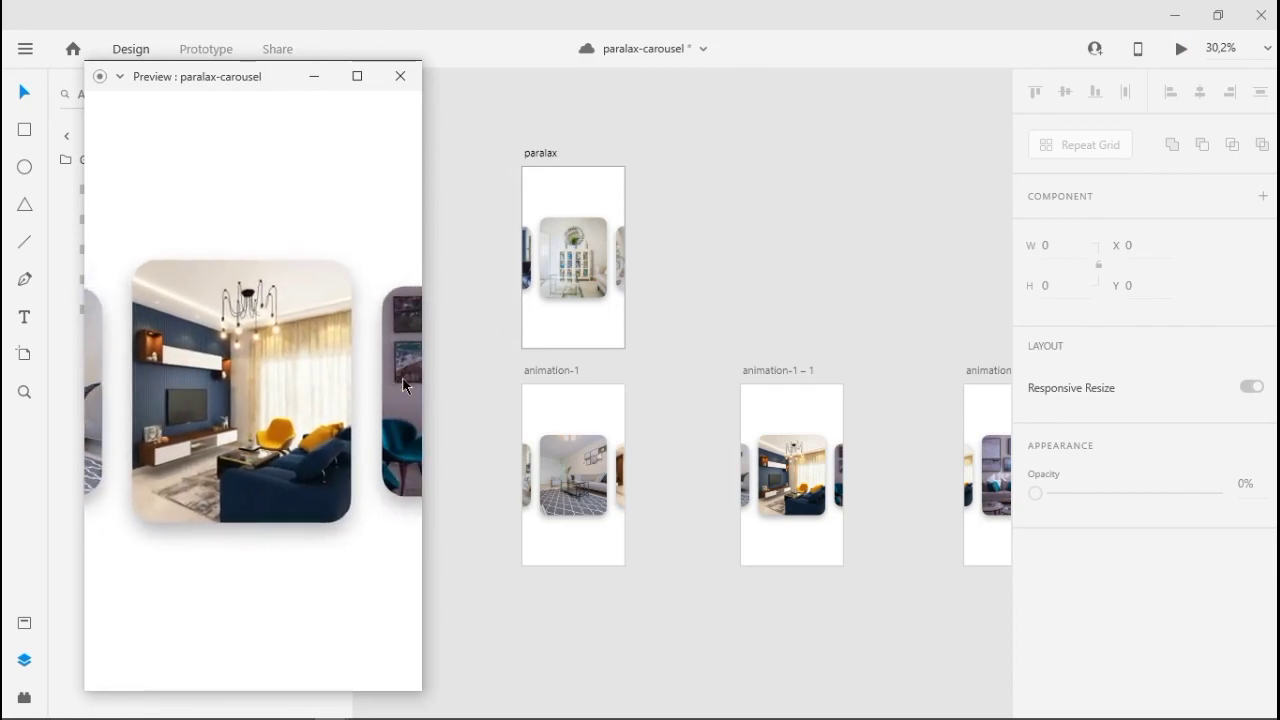
pyautogui.click(110, 418)
pyautogui.click(111, 429)
pyautogui.click(100, 424)
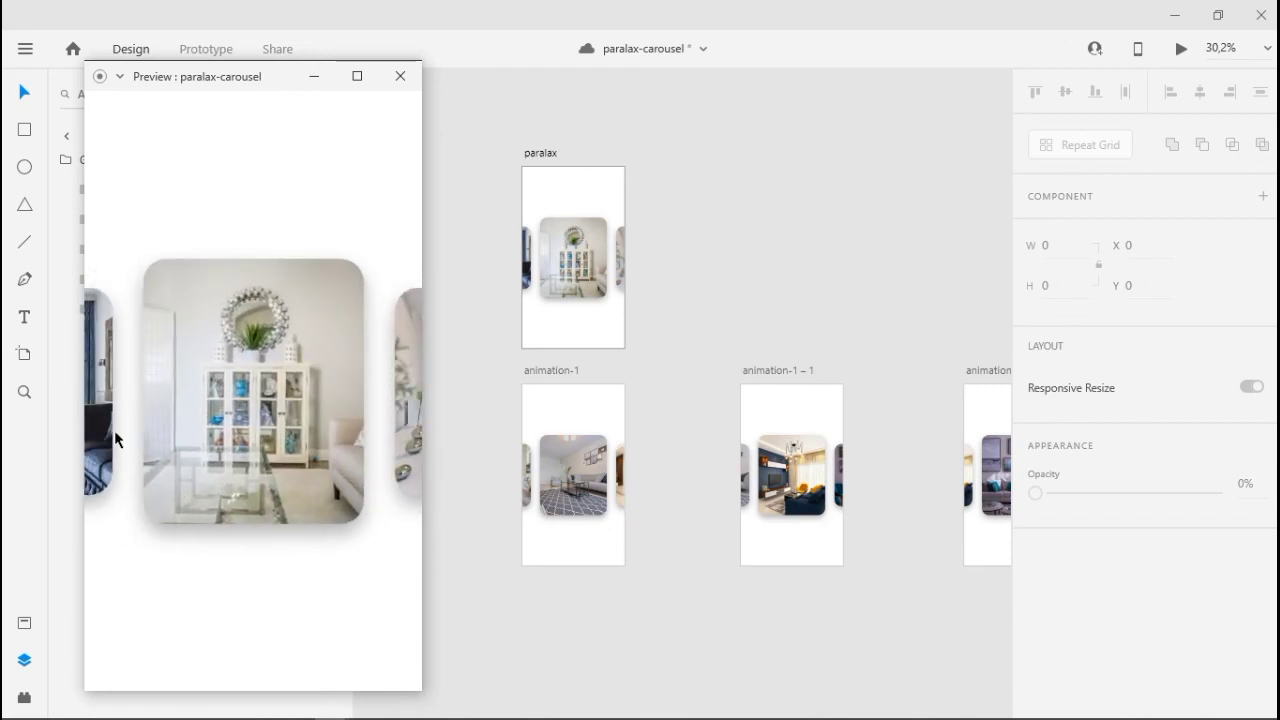
pyautogui.click(400, 413)
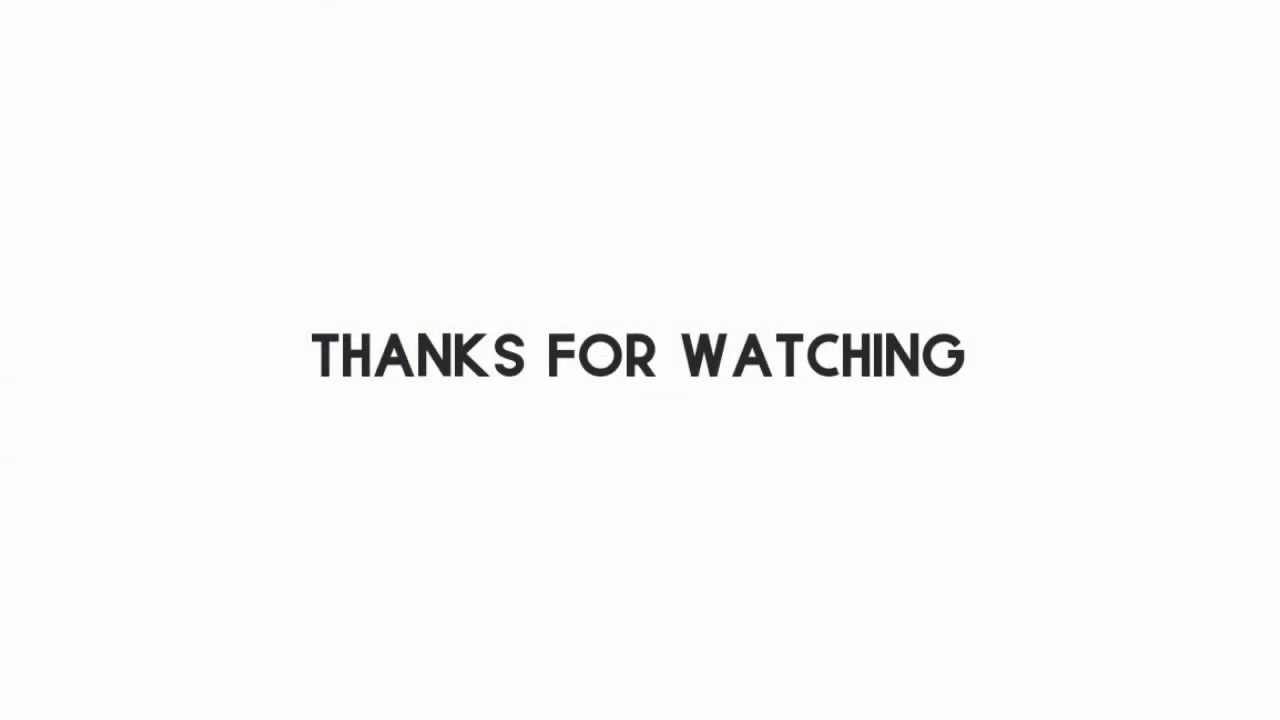